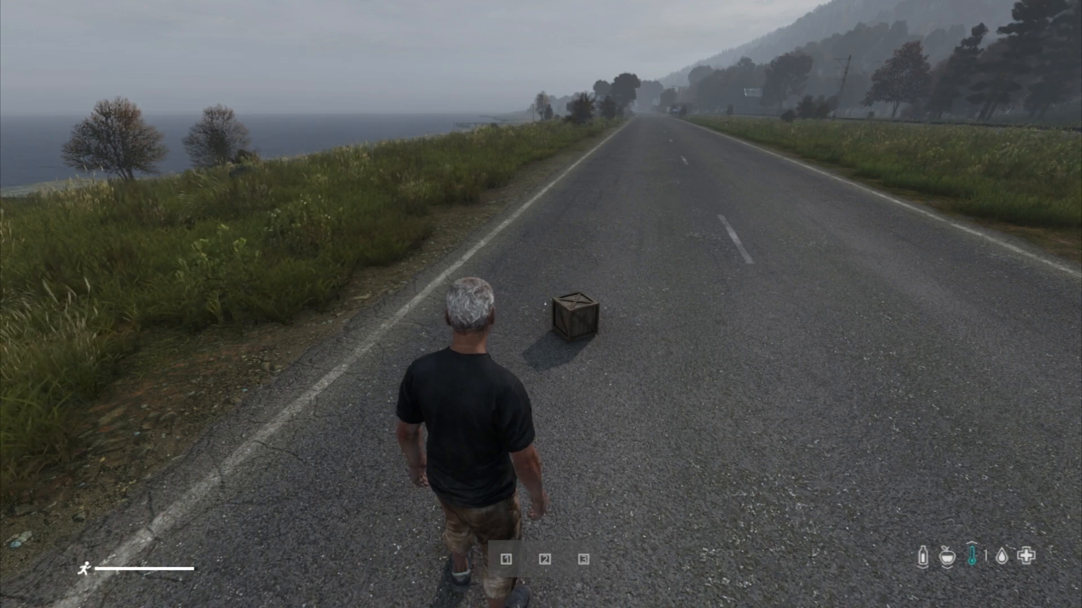
# Pick up the Dog House crate and deploy it on the road, rotated so its doorway faces the character
pyautogui.press('w')
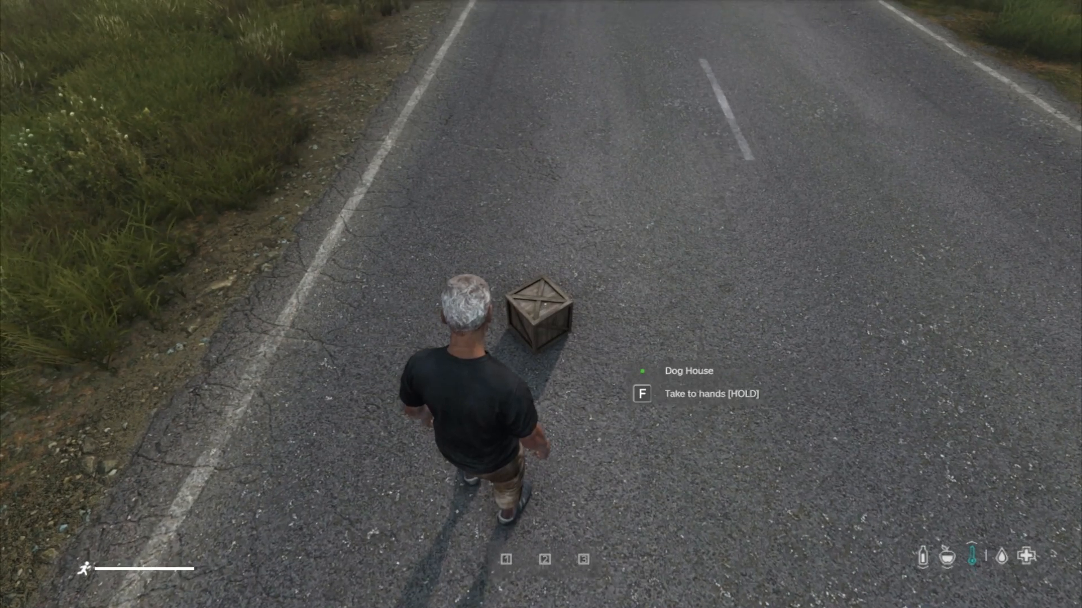
pyautogui.press('f')
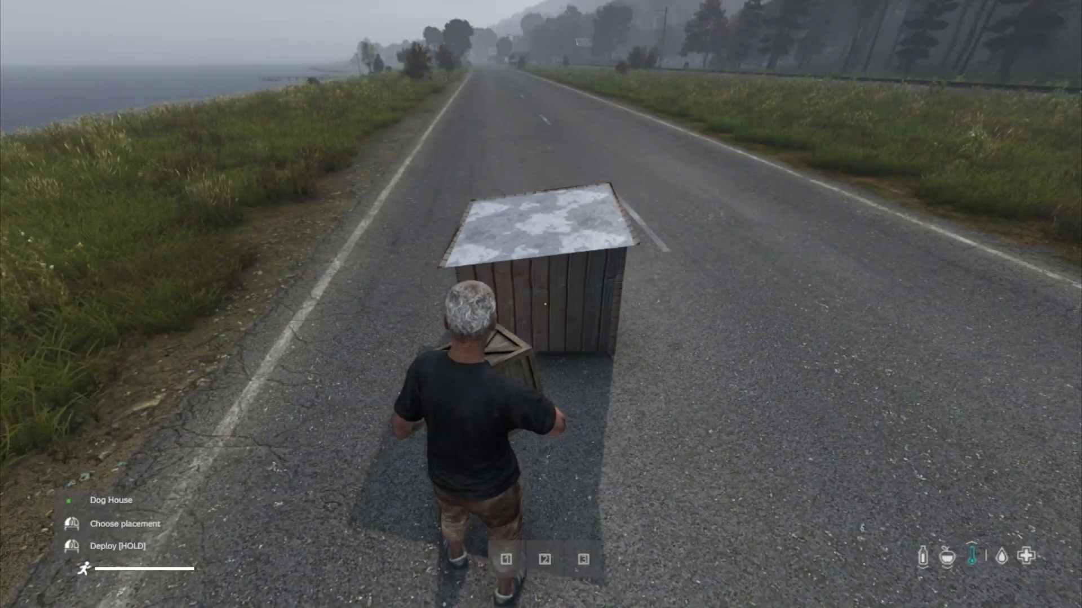
pyautogui.scroll(-3, 544, 304)
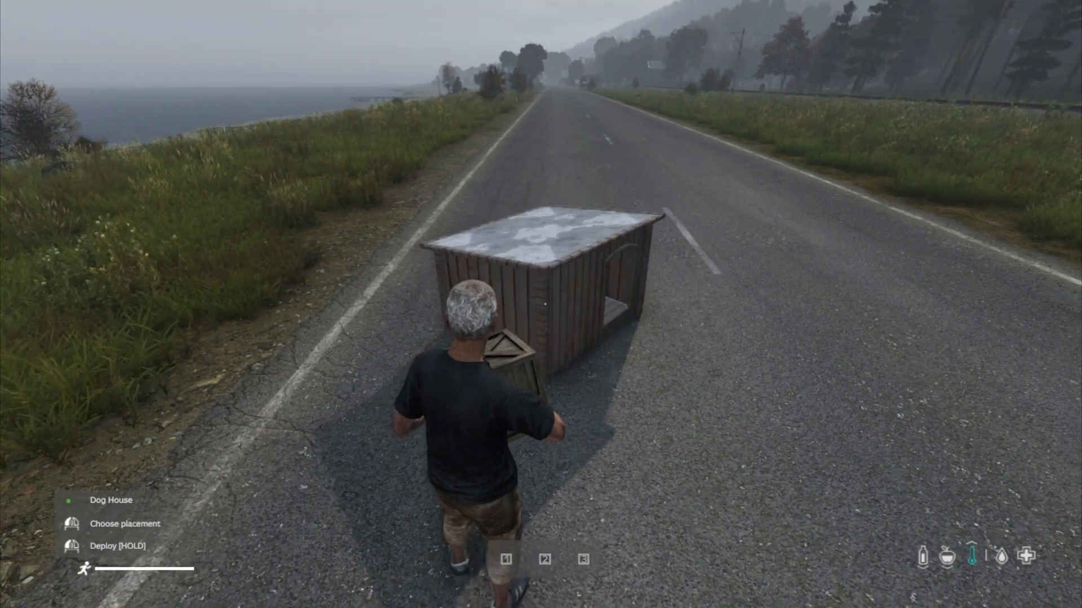
pyautogui.scroll(-2, 545, 304)
pyautogui.moveTo(545, 304); pyautogui.dragTo(545, 305)
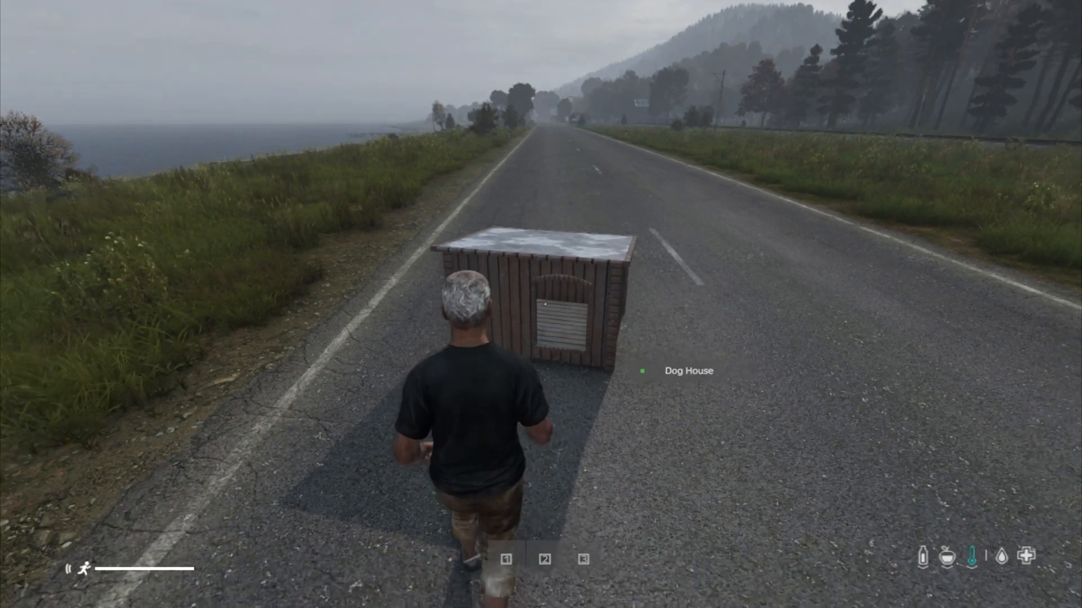
# Put a stack of bones from the hiking pants into the character's hands
pyautogui.press('Tab')
pyautogui.moveTo(733, 338); pyautogui.dragTo(502, 483)
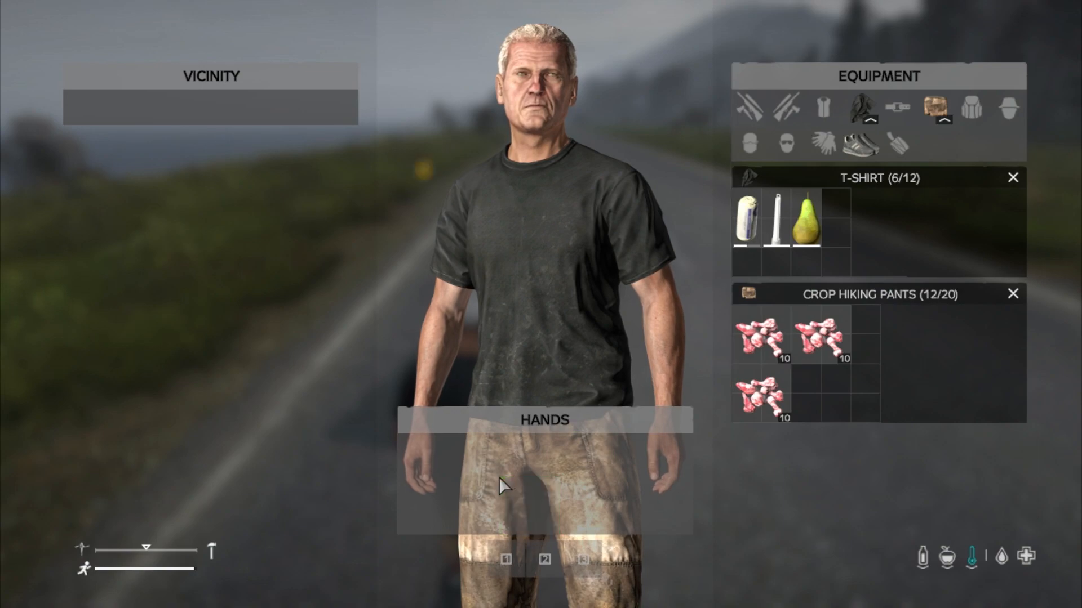
pyautogui.press('Tab')
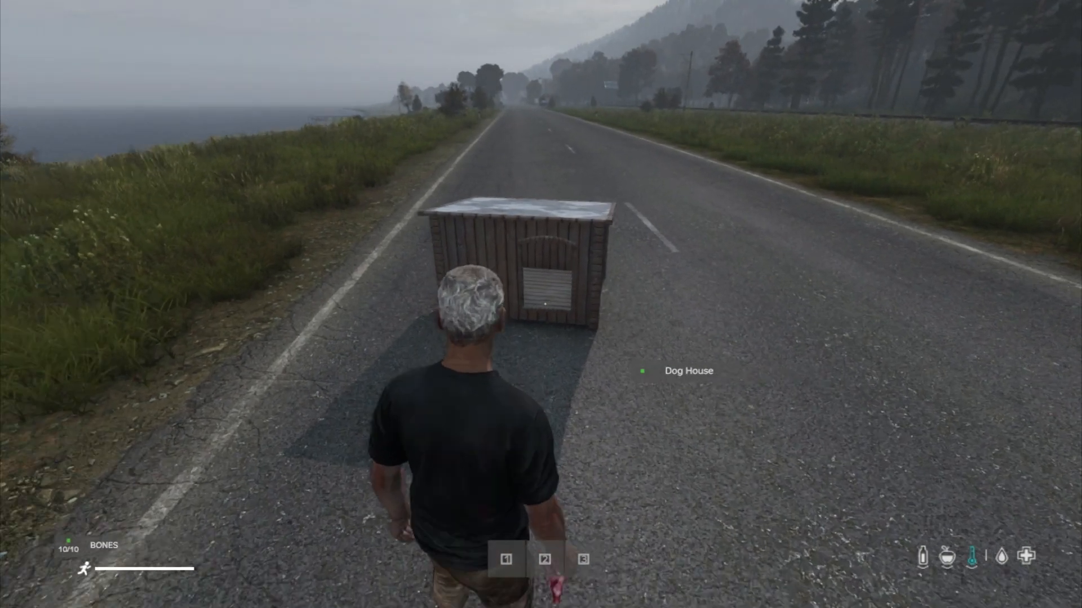
pyautogui.press('Return')
pyautogui.press('Return')
# Summon a dog at the dog house, choosing the Labrador as the dog to spawn
pyautogui.press('w')
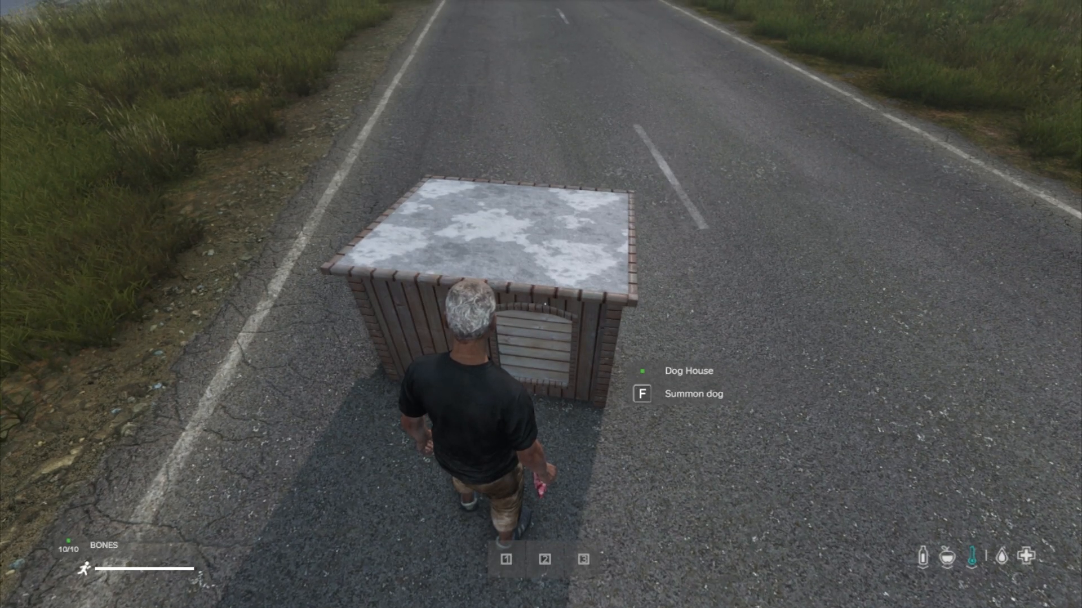
pyautogui.press('f')
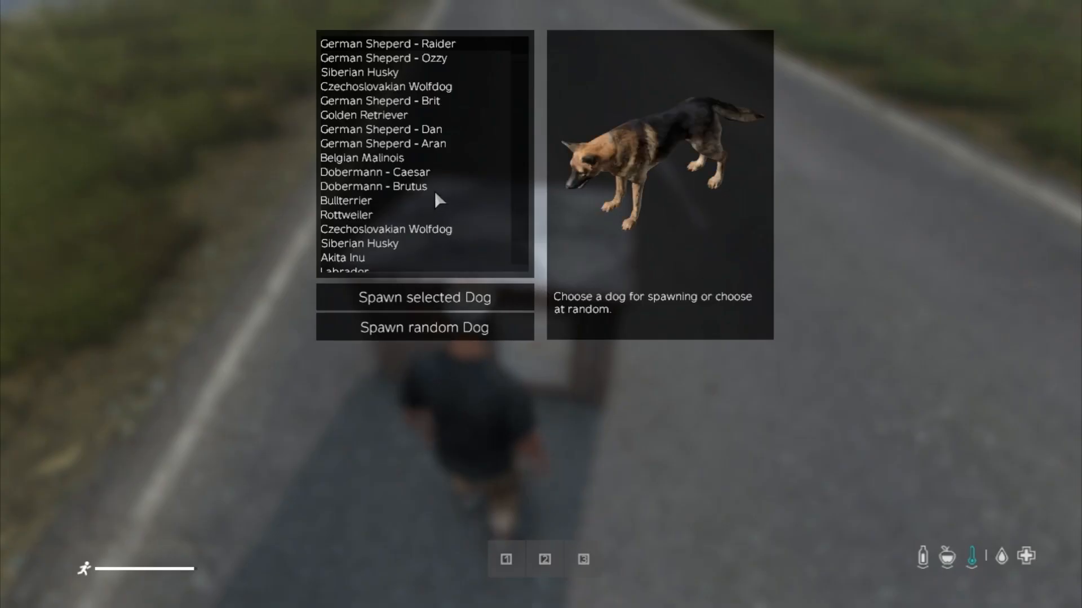
pyautogui.scroll(-1, 360, 262)
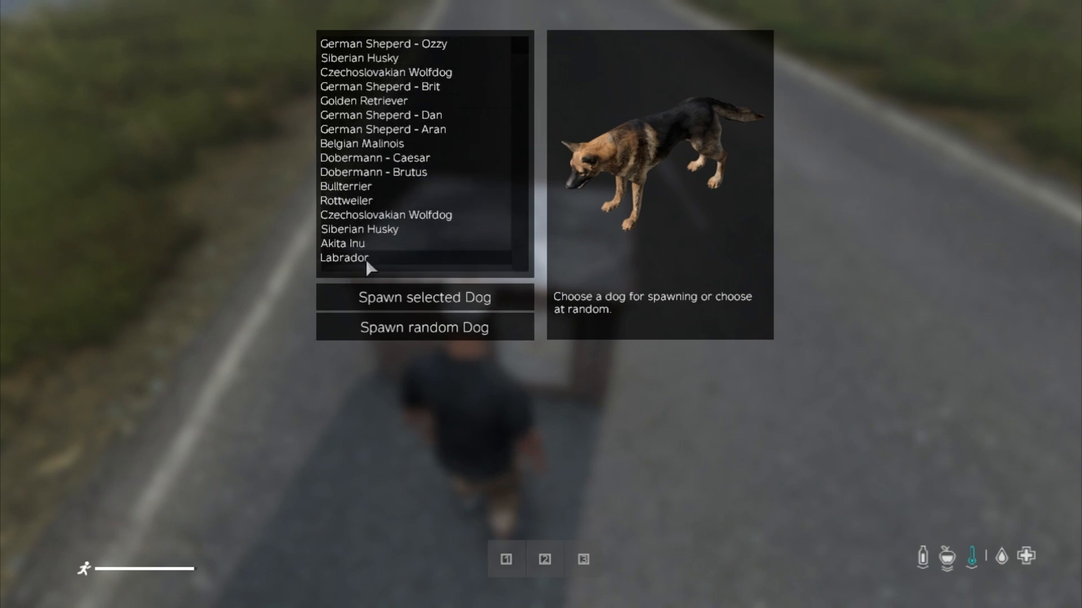
pyautogui.click(361, 262)
pyautogui.click(415, 303)
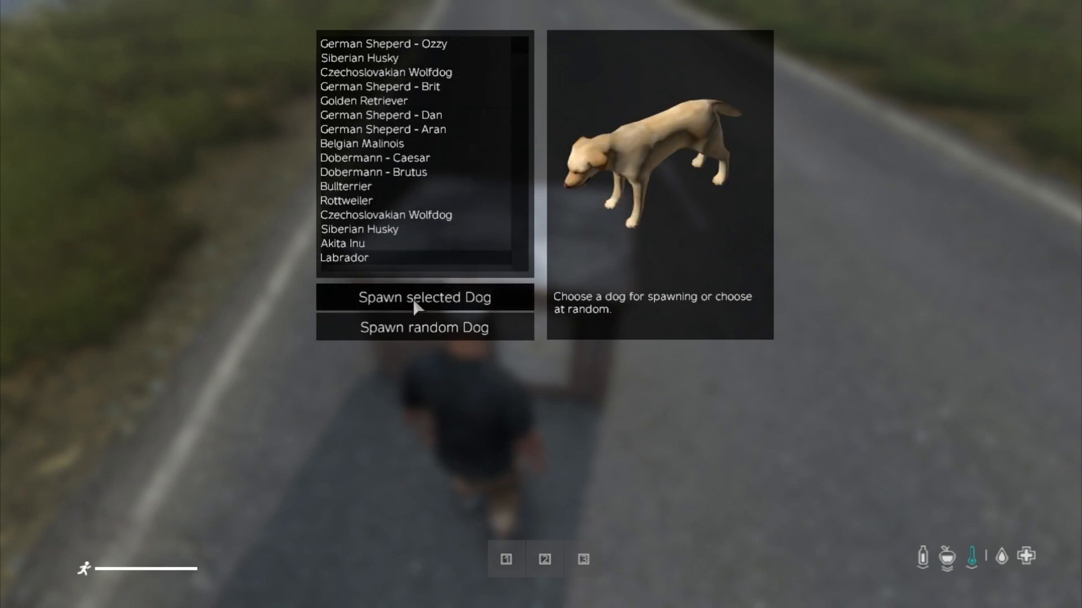
# Examine the spawned Labrador up close in first-person view in front of the dog house
pyautogui.press('s')
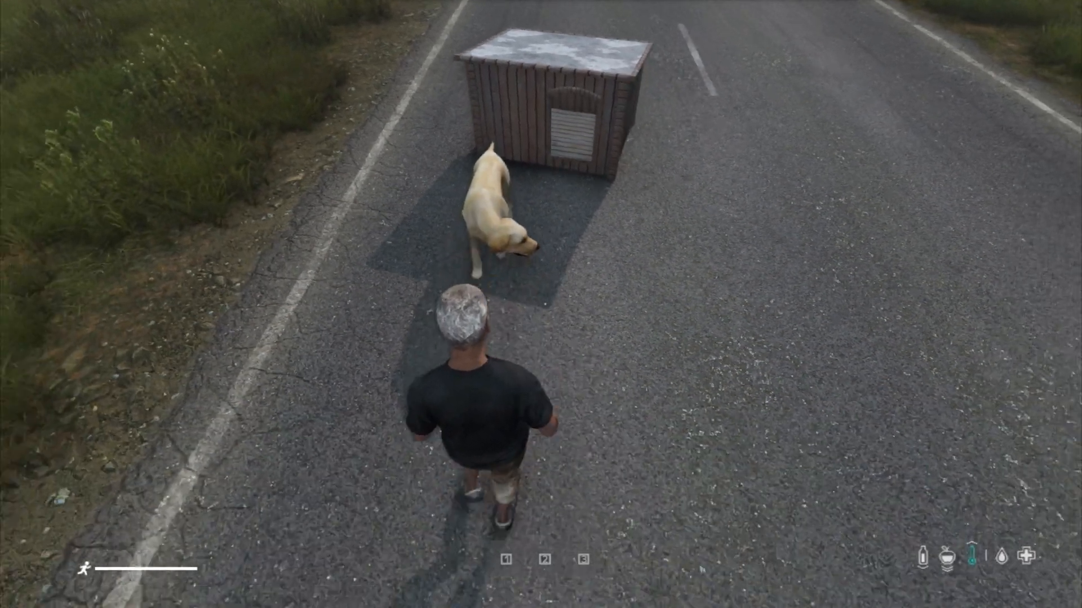
pyautogui.press('v')
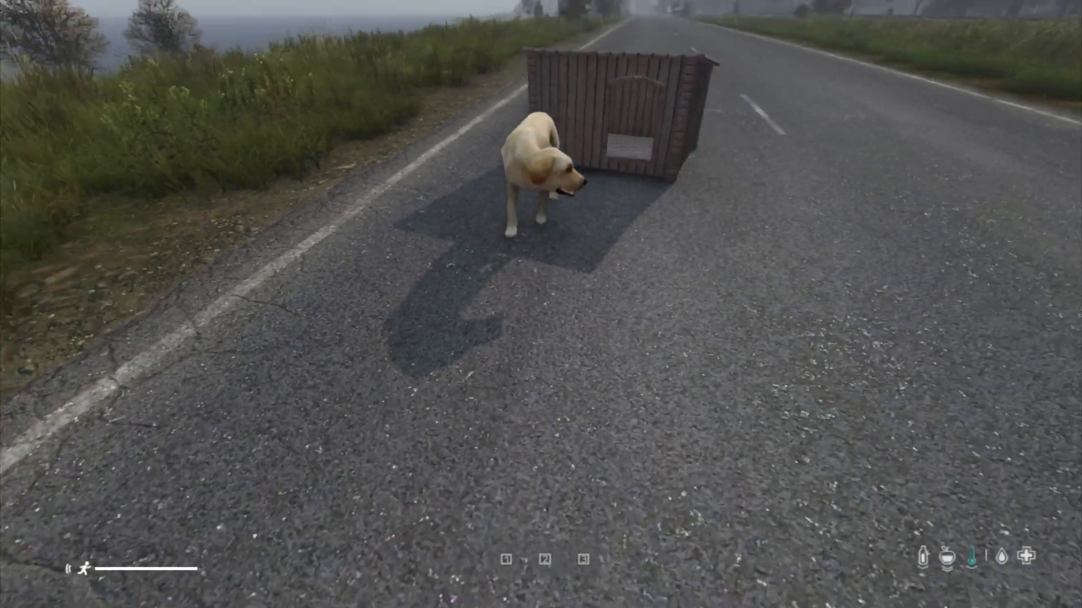
pyautogui.press('d')
pyautogui.press('w')
pyautogui.press('a')
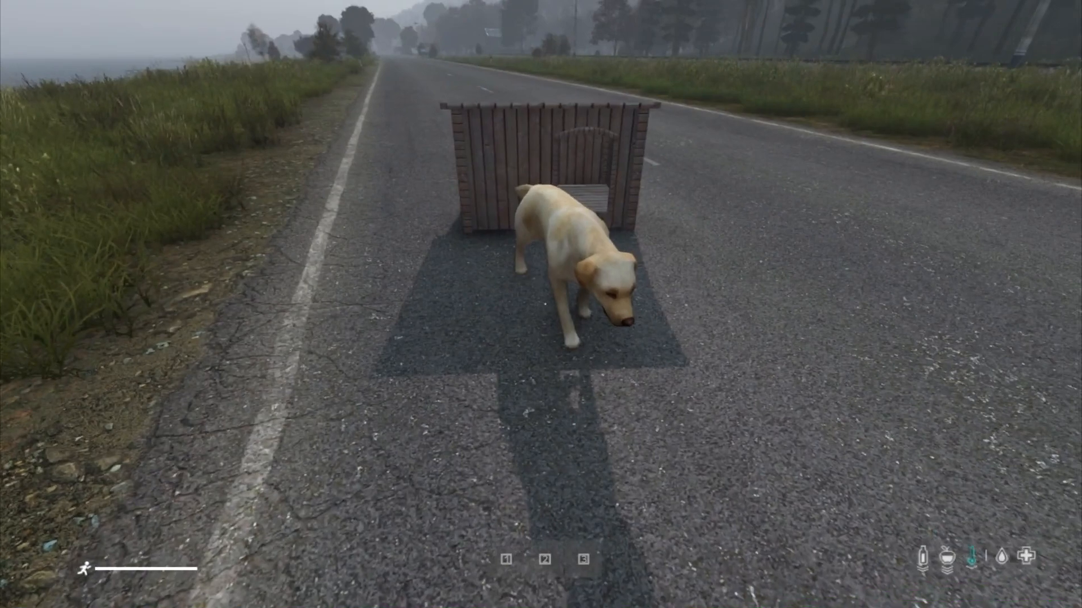
pyautogui.rightClick(545, 304)
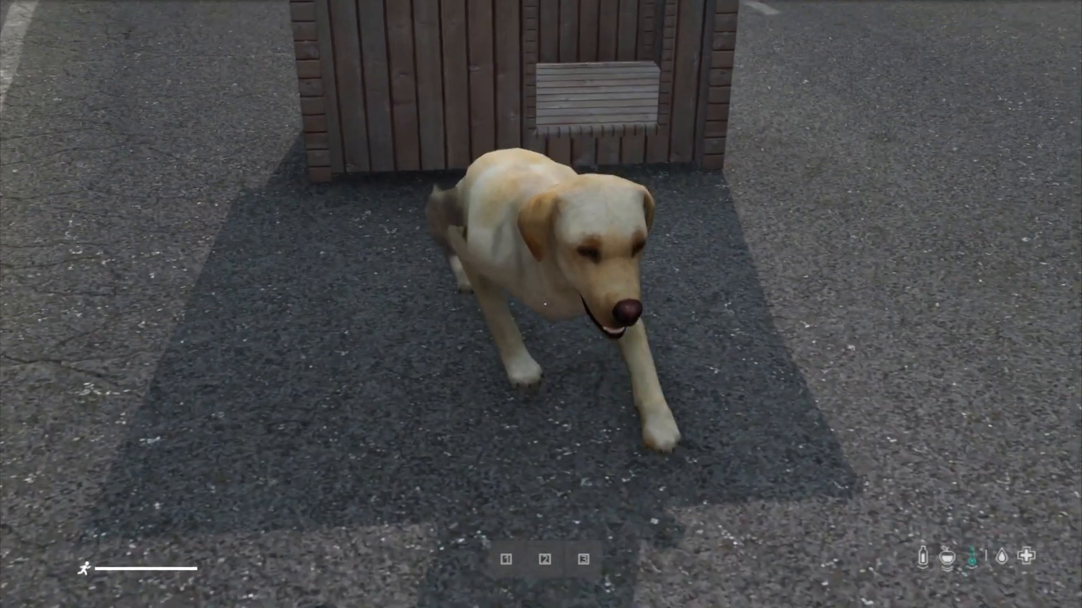
pyautogui.press('s')
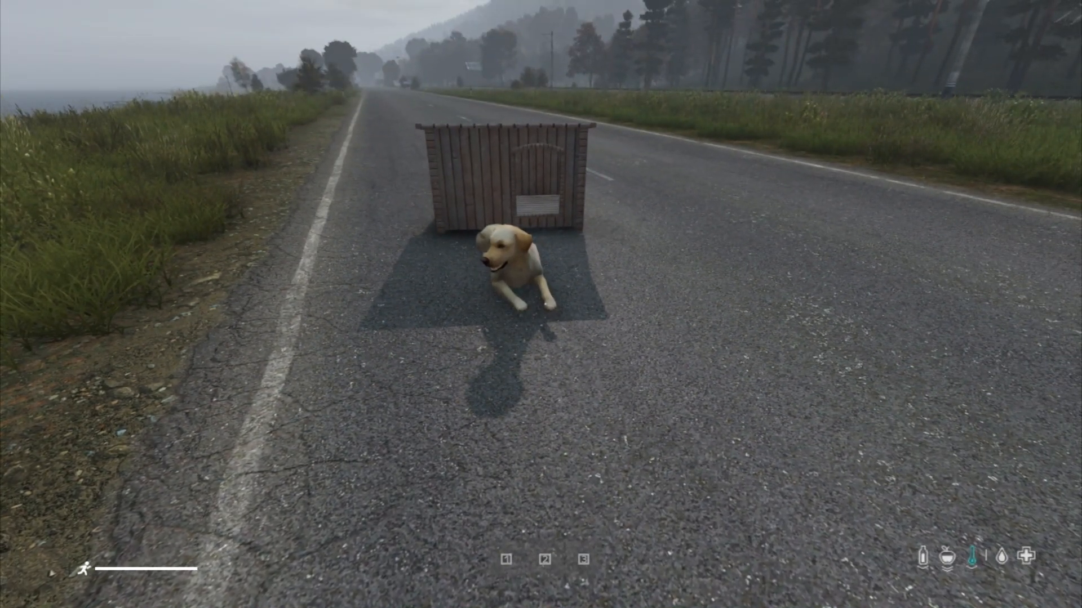
# Lead the Labrador along the road away from the dog house, then face it in third-person view
pyautogui.press('s')
pyautogui.press('s')
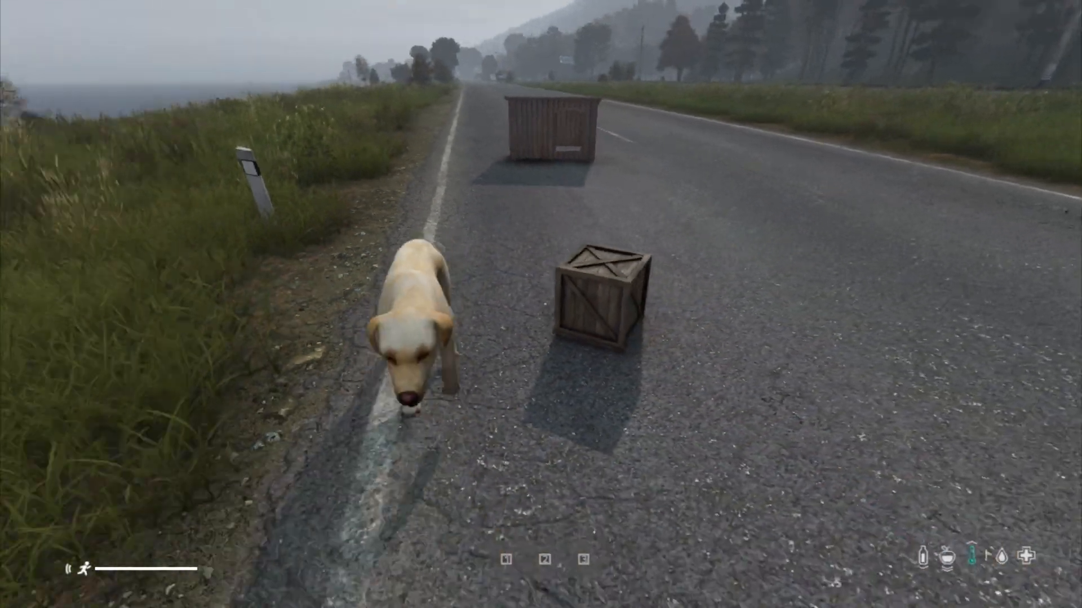
pyautogui.press('s')
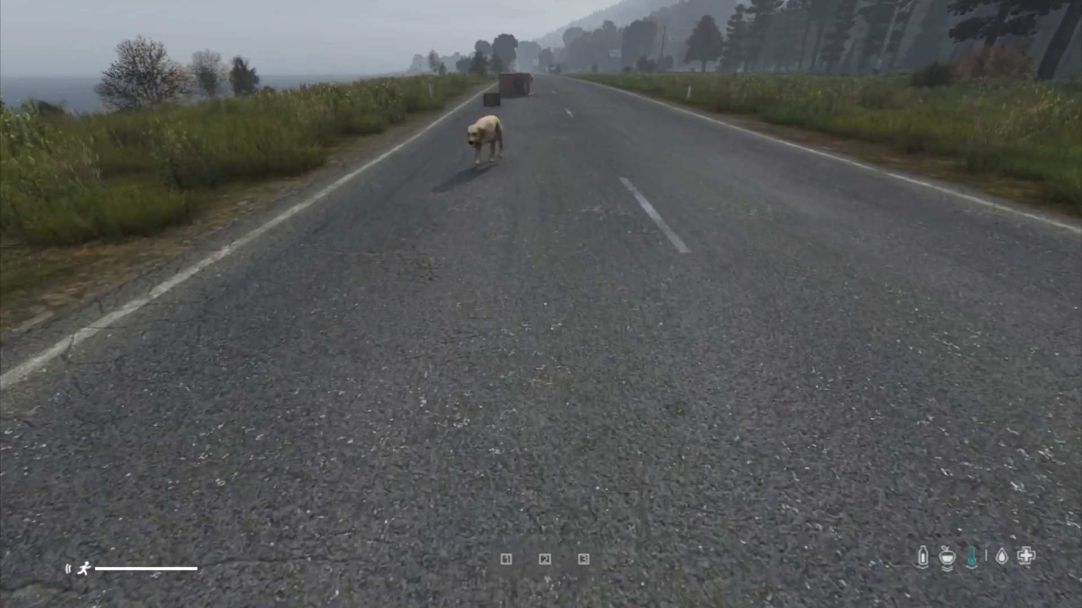
pyautogui.press('w')
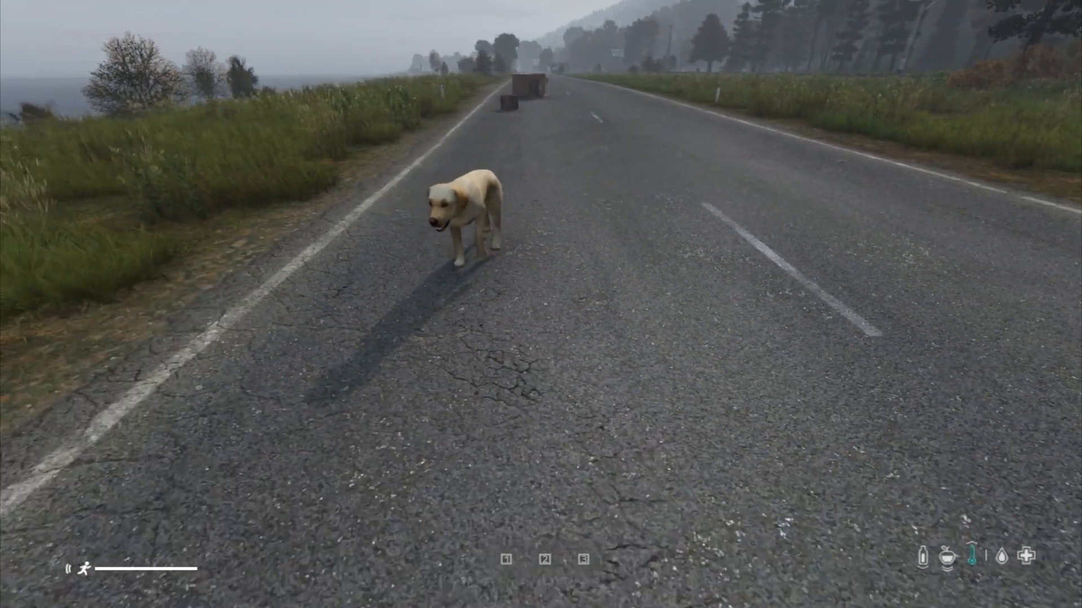
pyautogui.press('s')
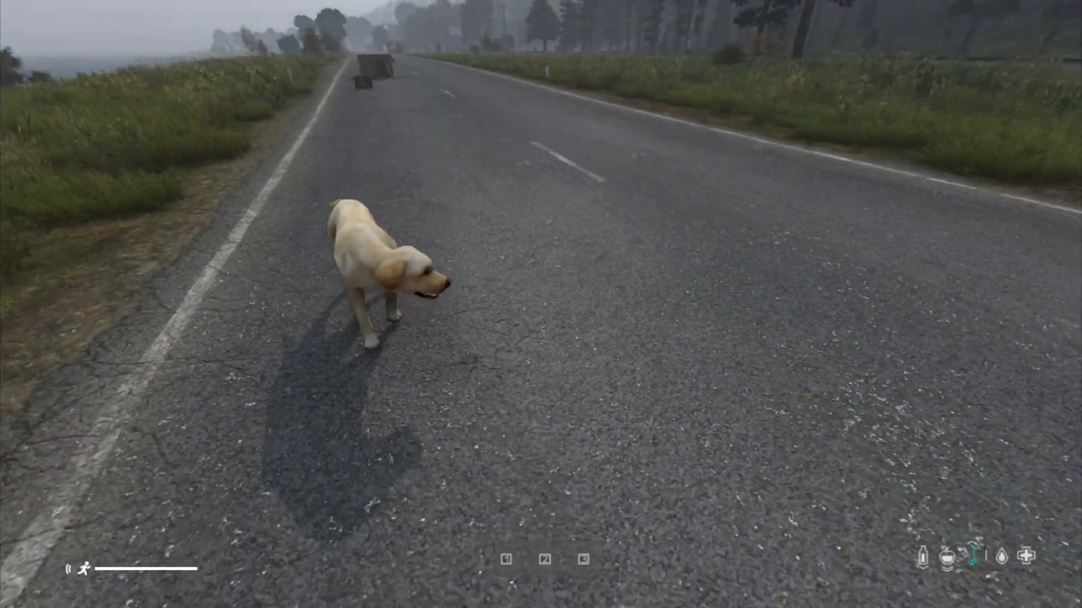
pyautogui.press('s')
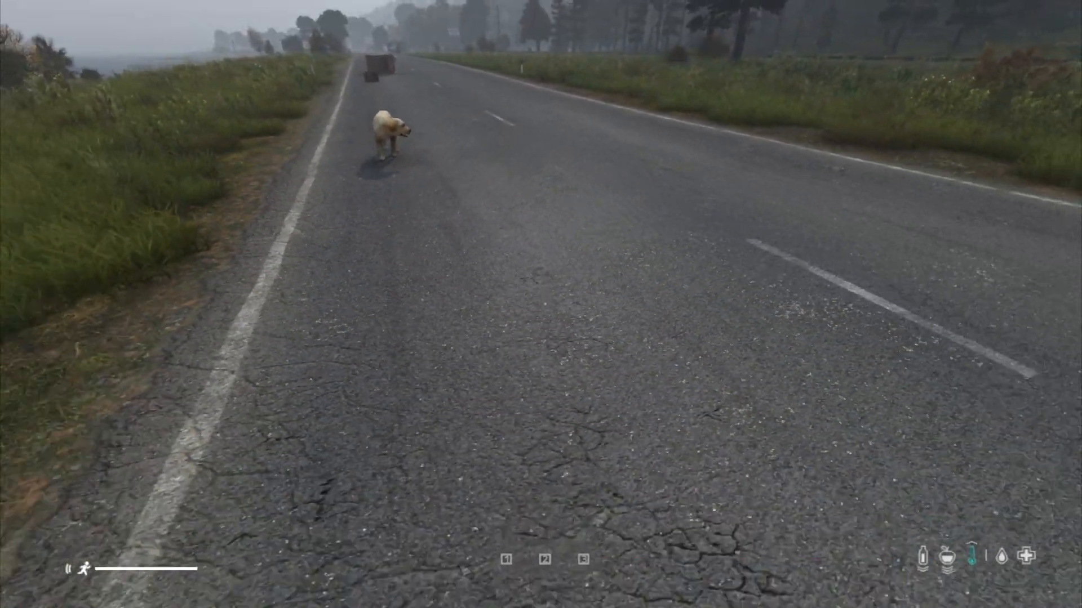
pyautogui.press('s')
pyautogui.press('s')
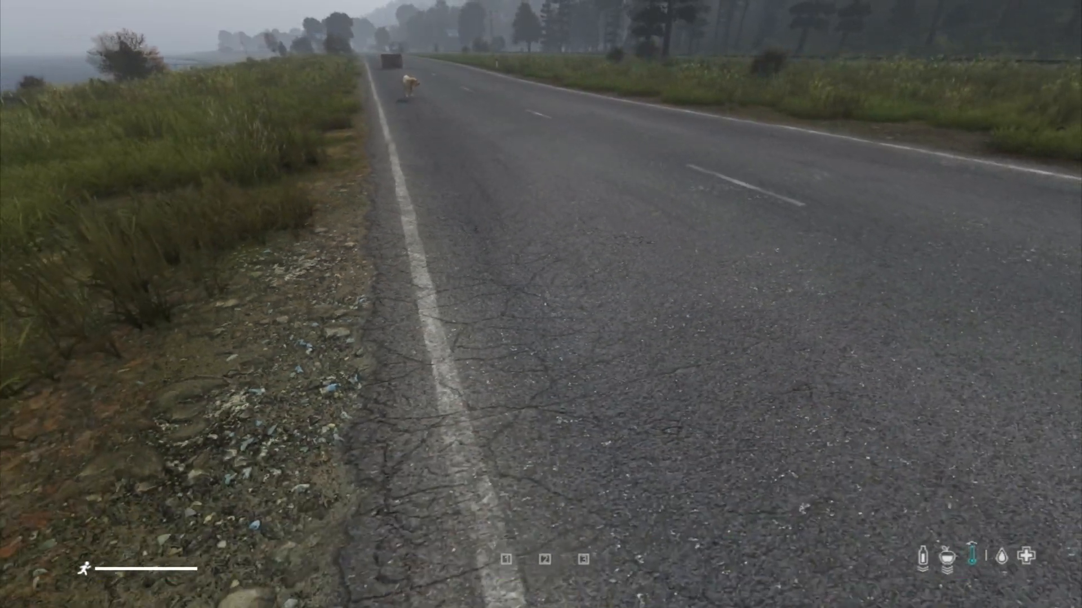
pyautogui.press('w')
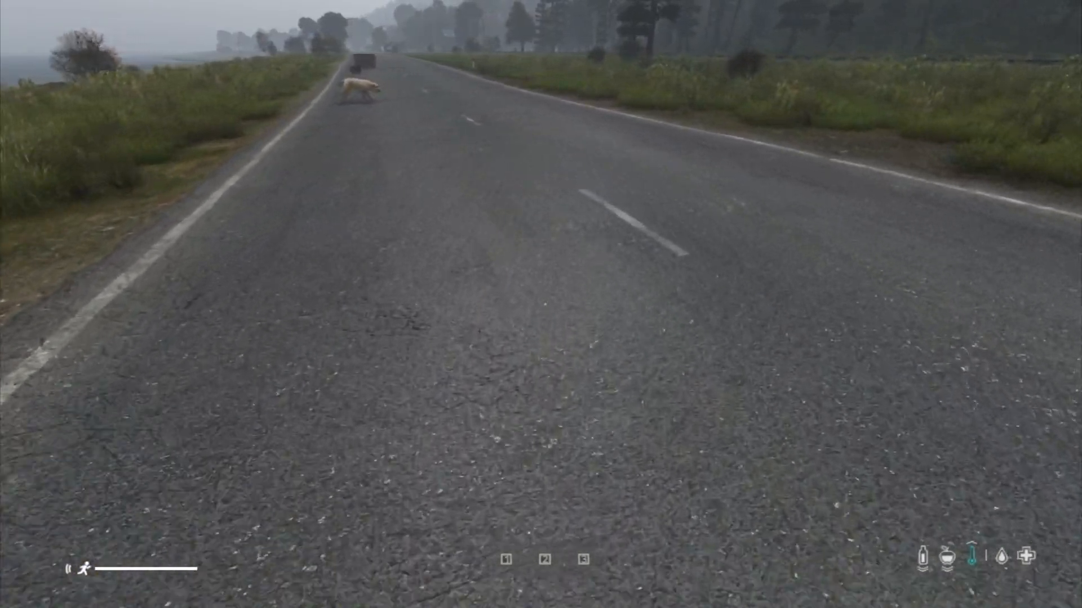
pyautogui.press('d')
pyautogui.press('w')
pyautogui.press('d')
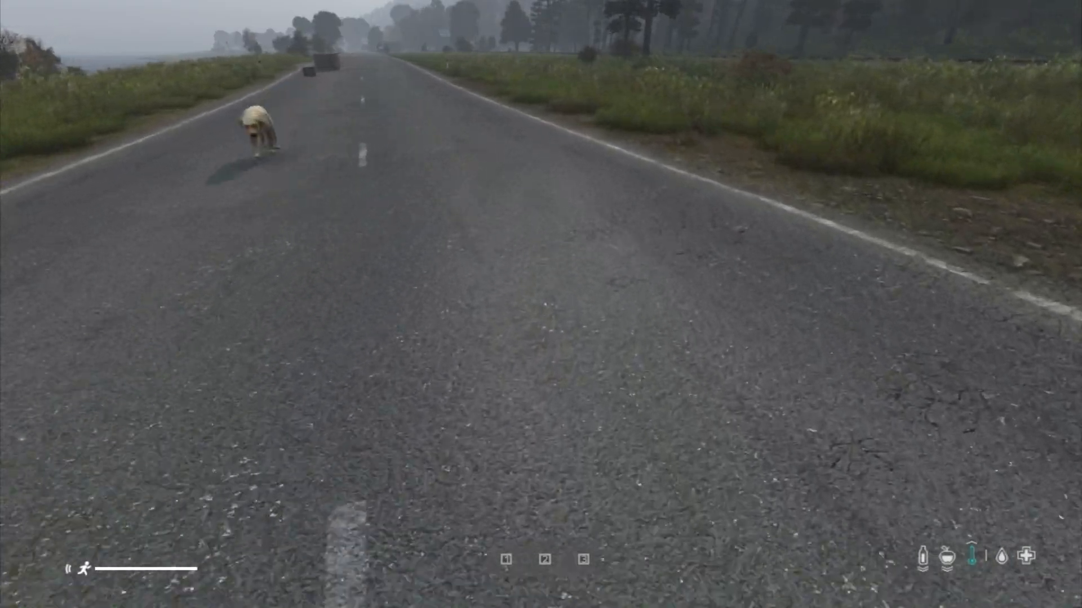
pyautogui.press('a')
pyautogui.press('s')
pyautogui.press('s')
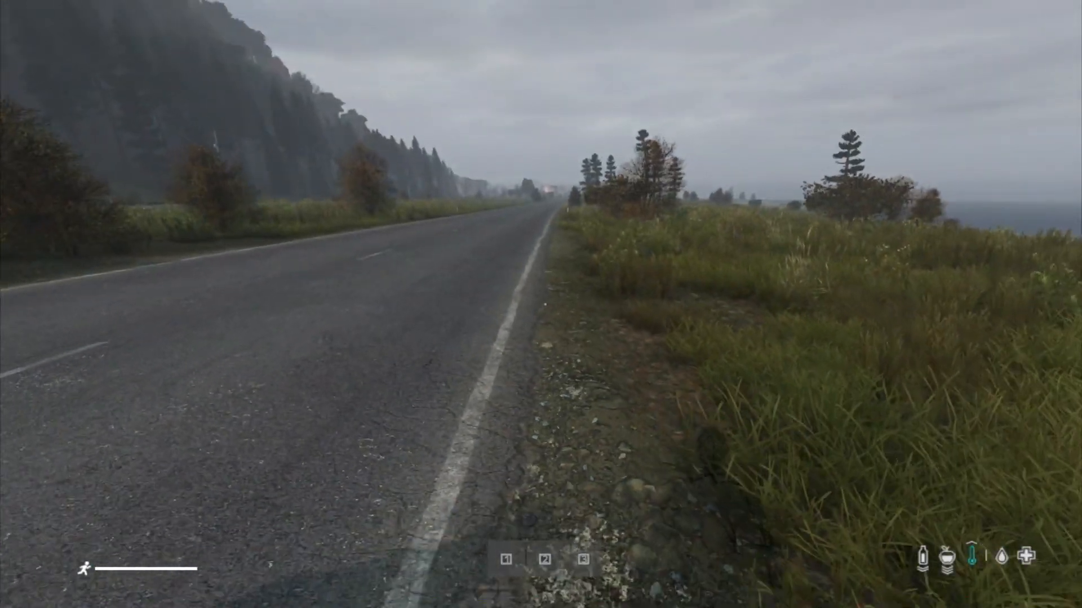
pyautogui.press('v')
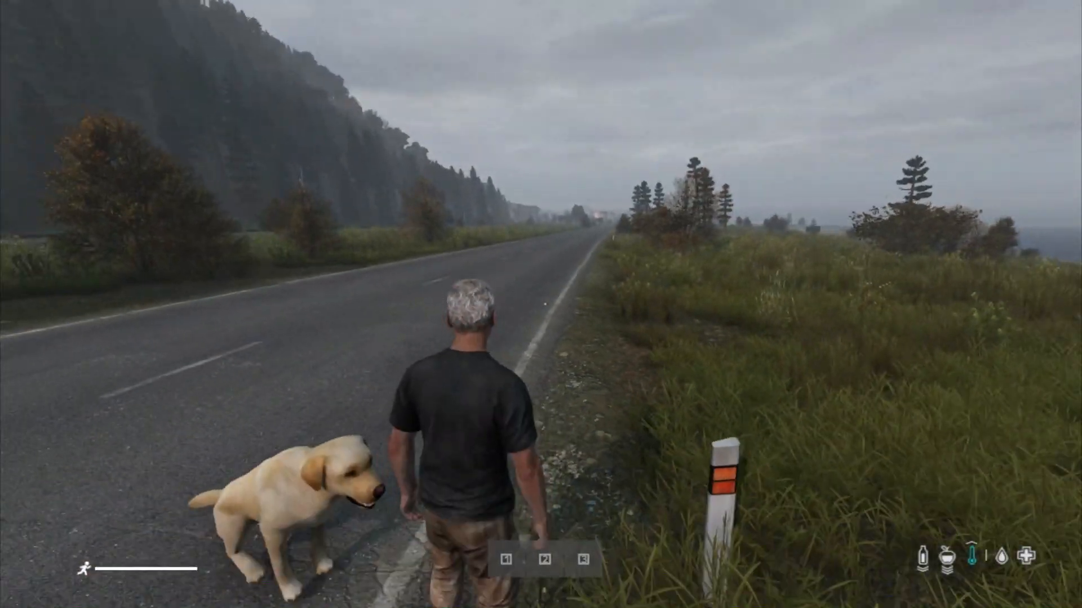
pyautogui.press('w')
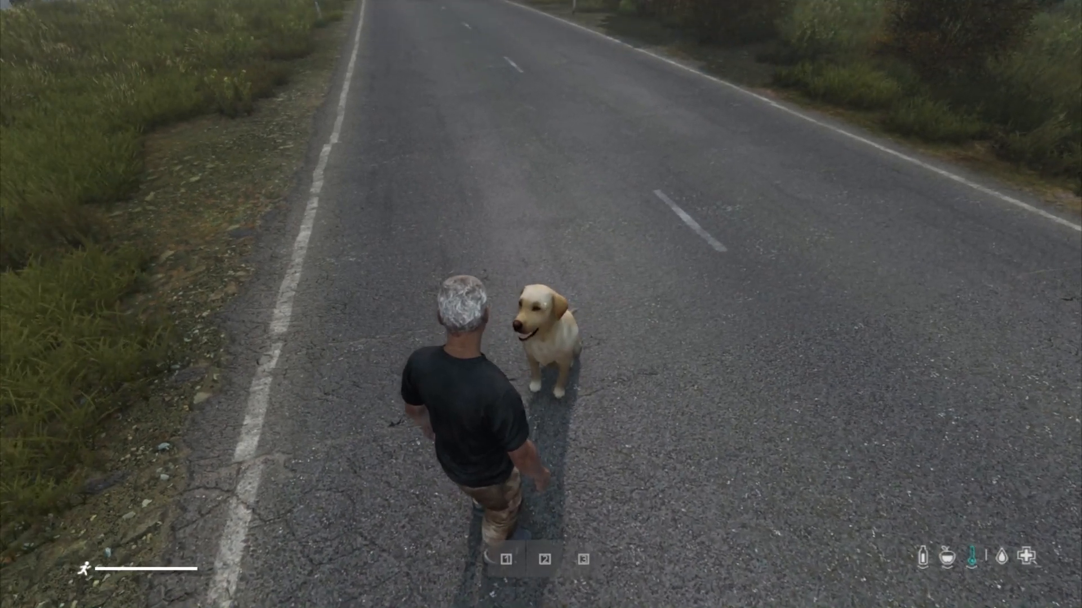
# Examine the DayZ Dog entries in the keybindings for whistle, follow, patrol and stay here, then return to the game
pyautogui.press('Escape')
pyautogui.click(917, 471)
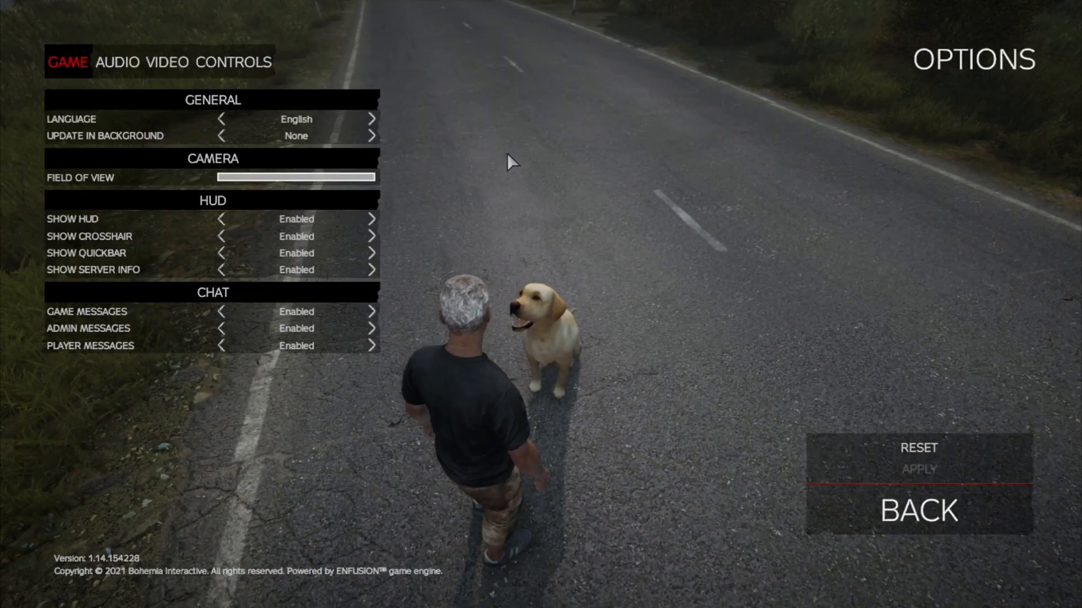
pyautogui.click(246, 62)
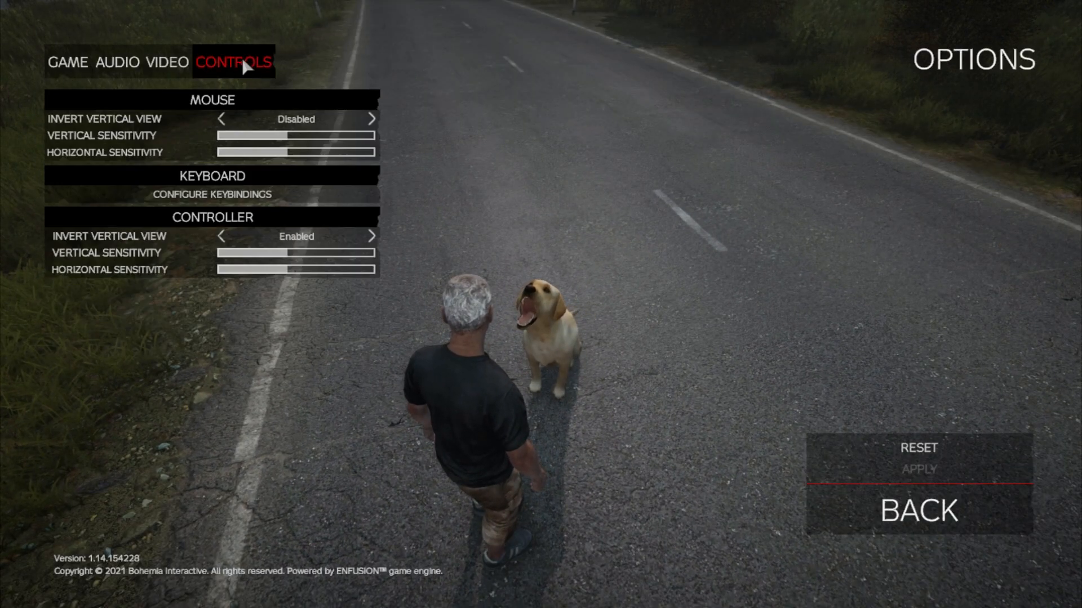
pyautogui.click(231, 194)
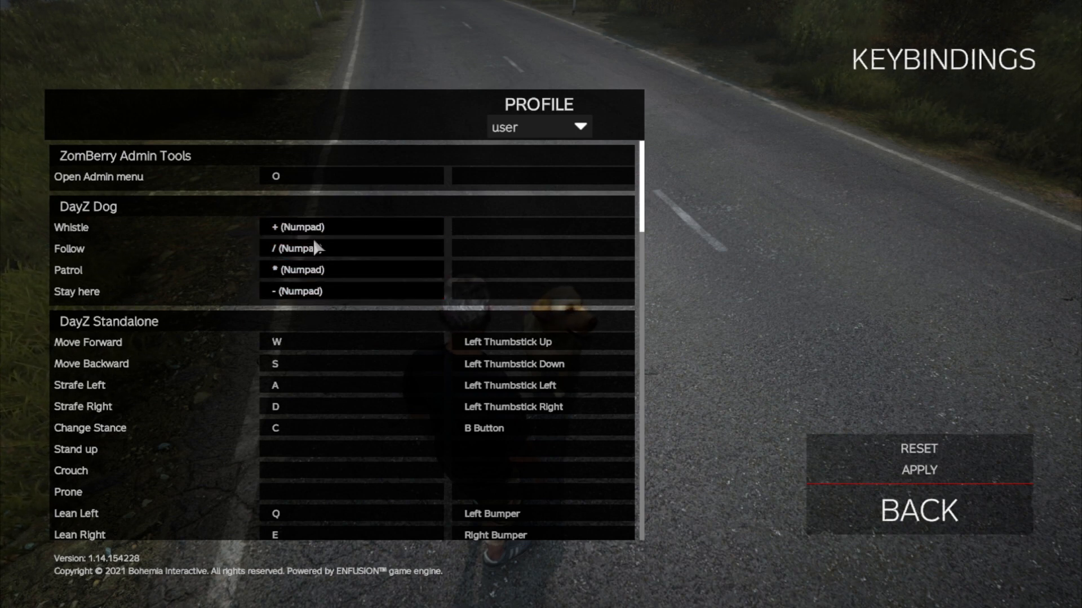
pyautogui.press('Escape')
pyautogui.press('Escape')
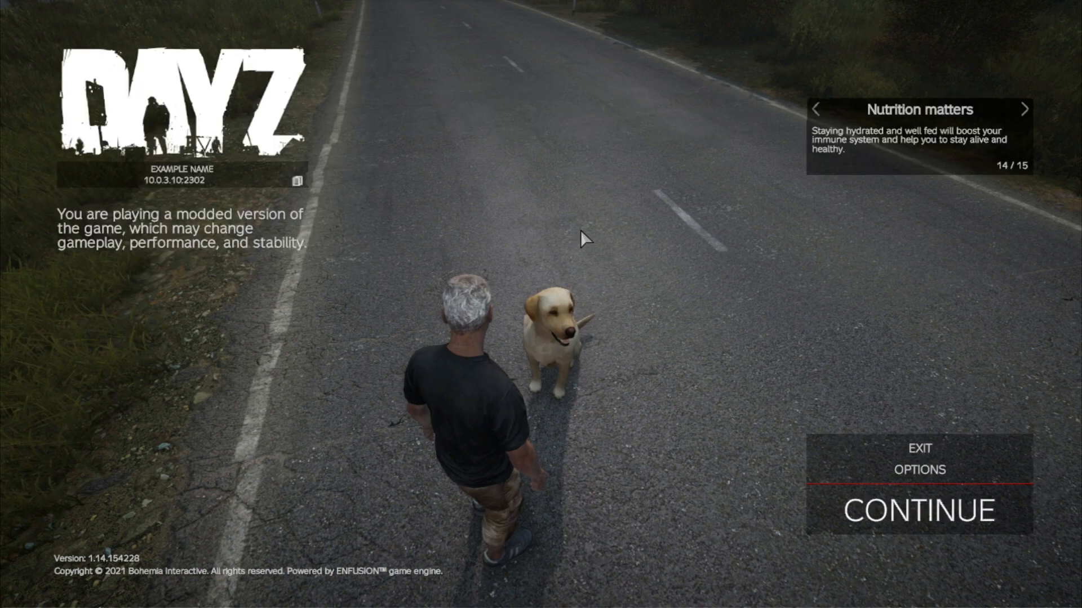
pyautogui.press('Escape')
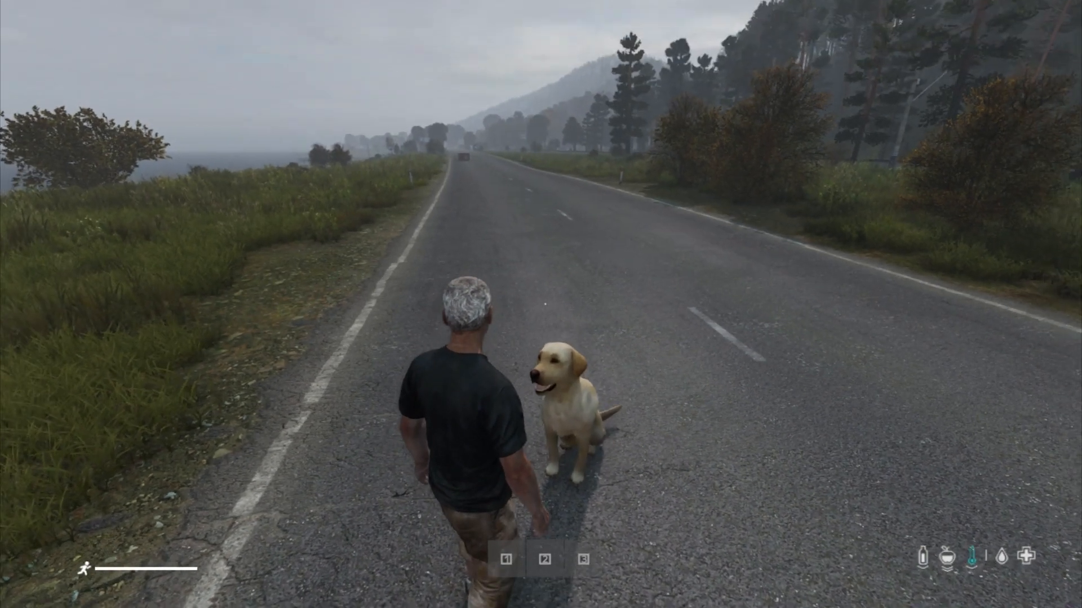
# Exit the server without waiting for the countdown, quit the game, and switch to the DayZ Launcher
pyautogui.press('f')
pyautogui.press('Escape')
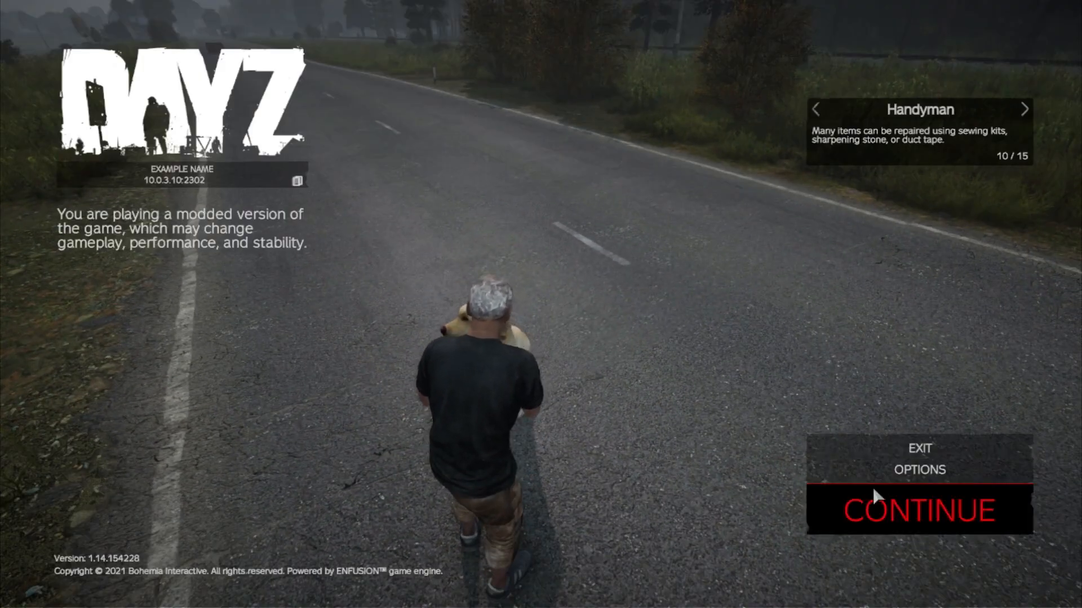
pyautogui.click(930, 450)
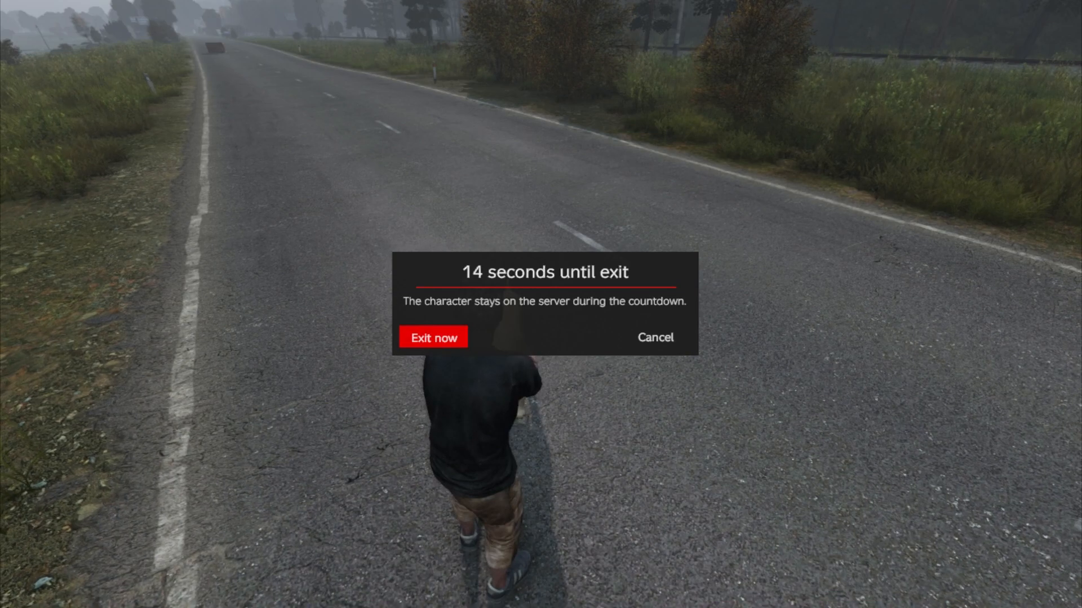
pyautogui.click(433, 338)
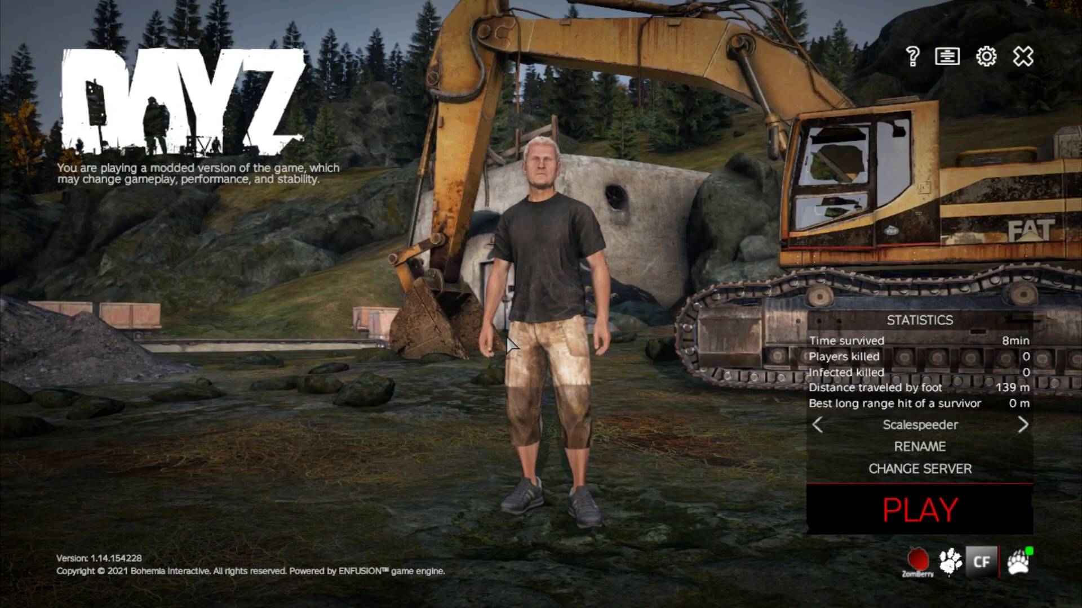
pyautogui.click(1023, 57)
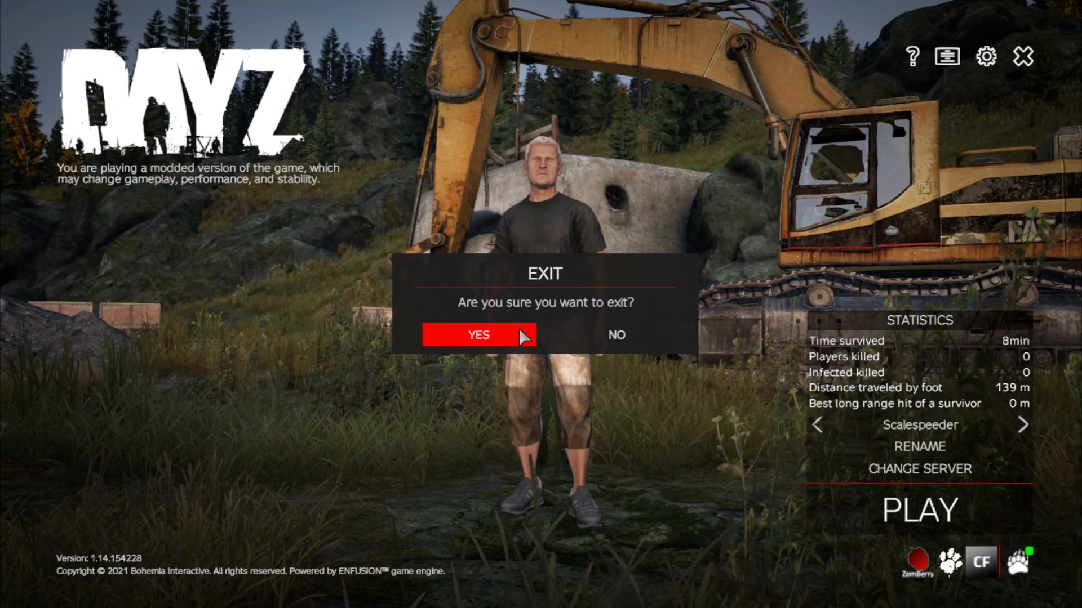
pyautogui.click(520, 331)
pyautogui.hotkey('alt', 'Tab')
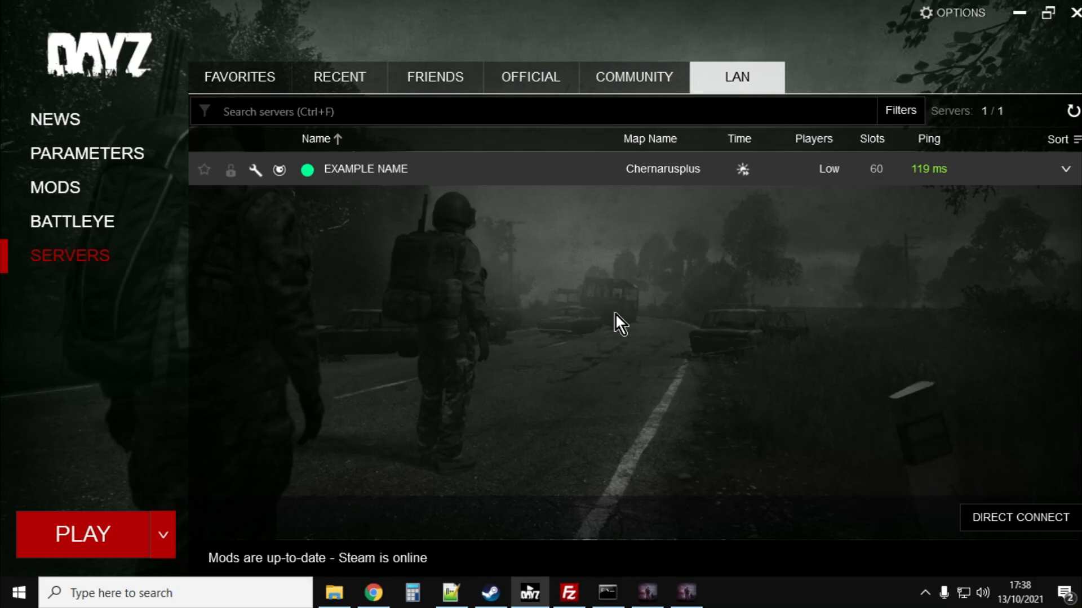
# Switch to Steam and examine the DayZ-Dog Workshop page, including its mod details, subscription status and required items
pyautogui.click(490, 593)
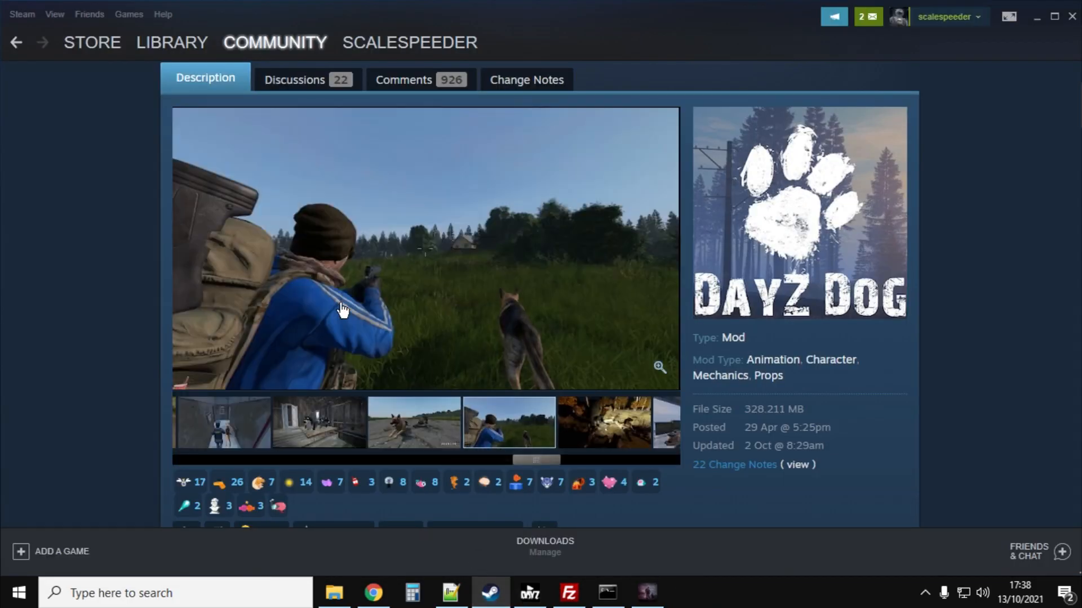
pyautogui.scroll(3, 161, 293)
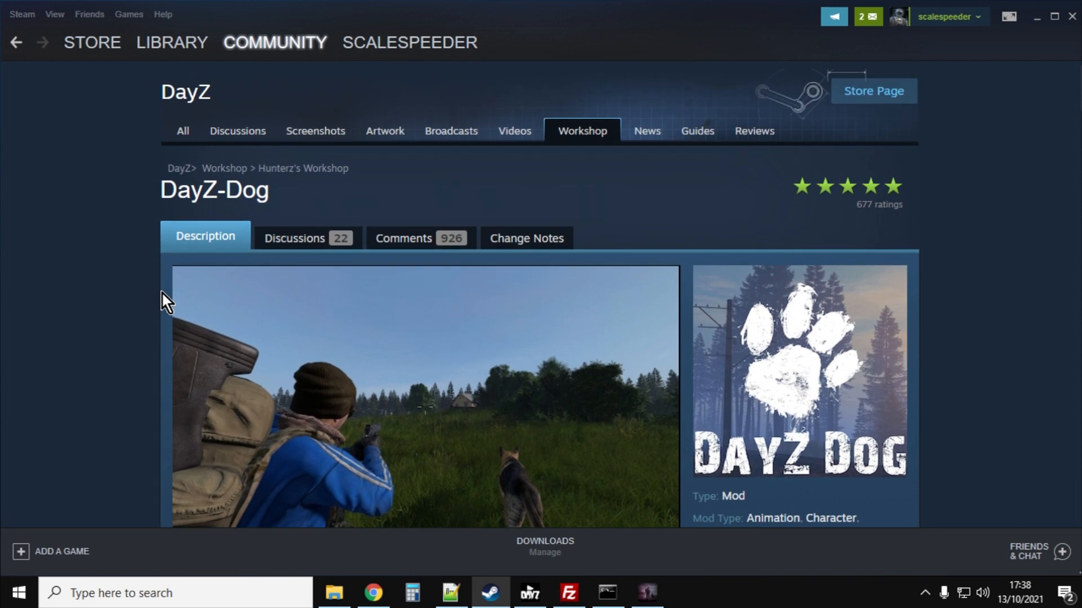
pyautogui.moveTo(268, 40)
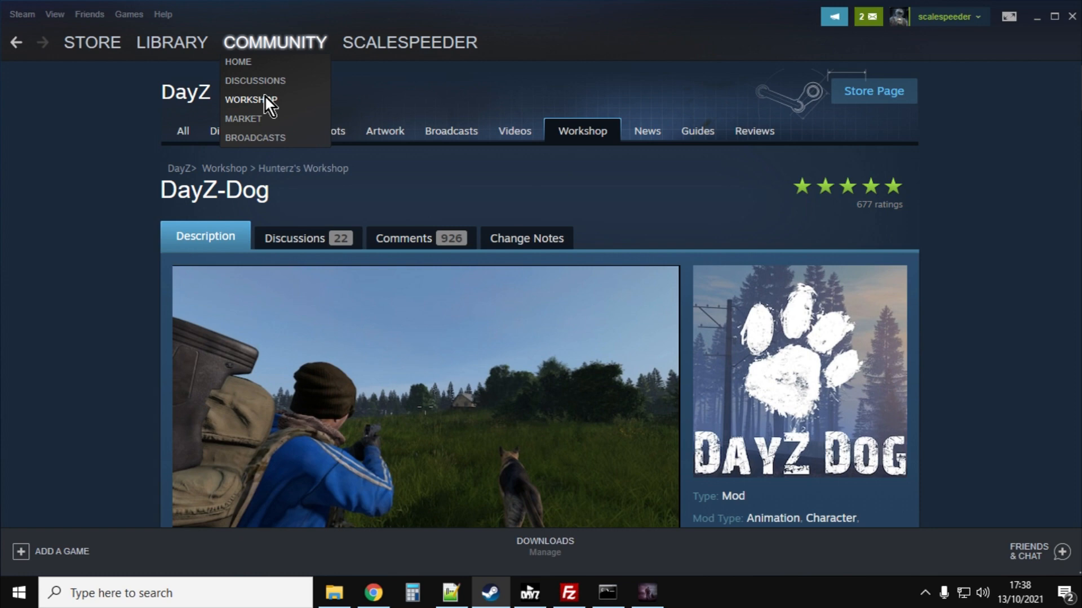
pyautogui.scroll(-2, 70, 329)
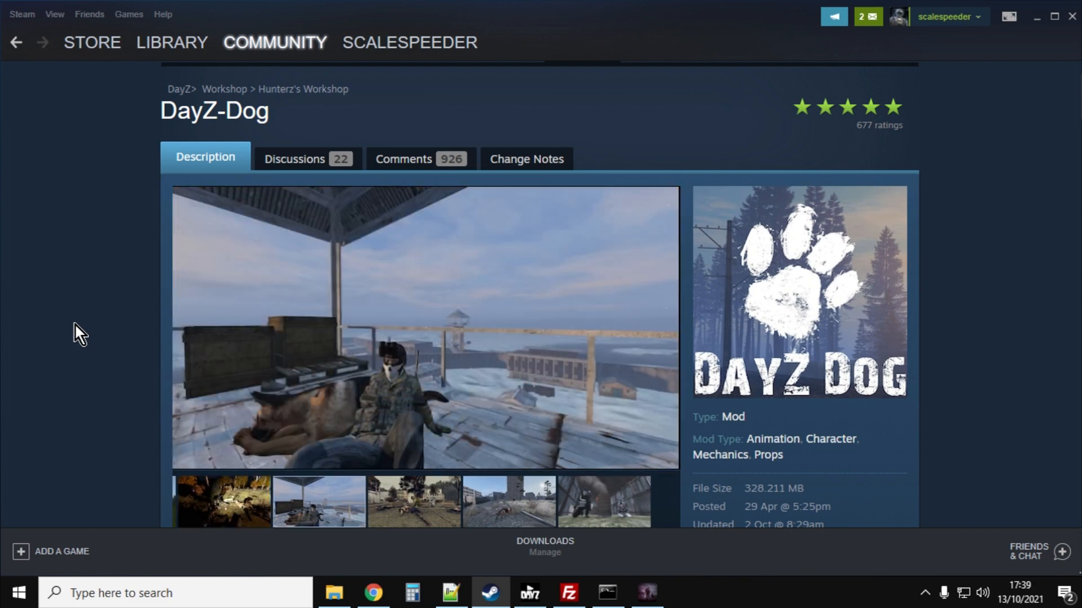
pyautogui.scroll(-2, 74, 325)
pyautogui.scroll(-2, 75, 326)
pyautogui.scroll(2, 303, 329)
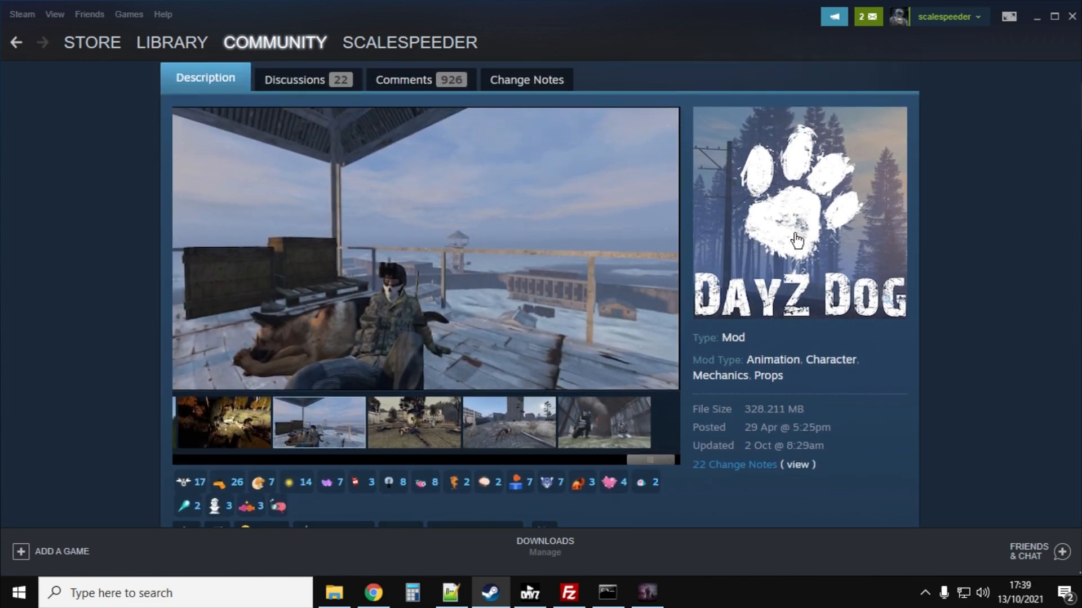
pyautogui.scroll(-6, 779, 251)
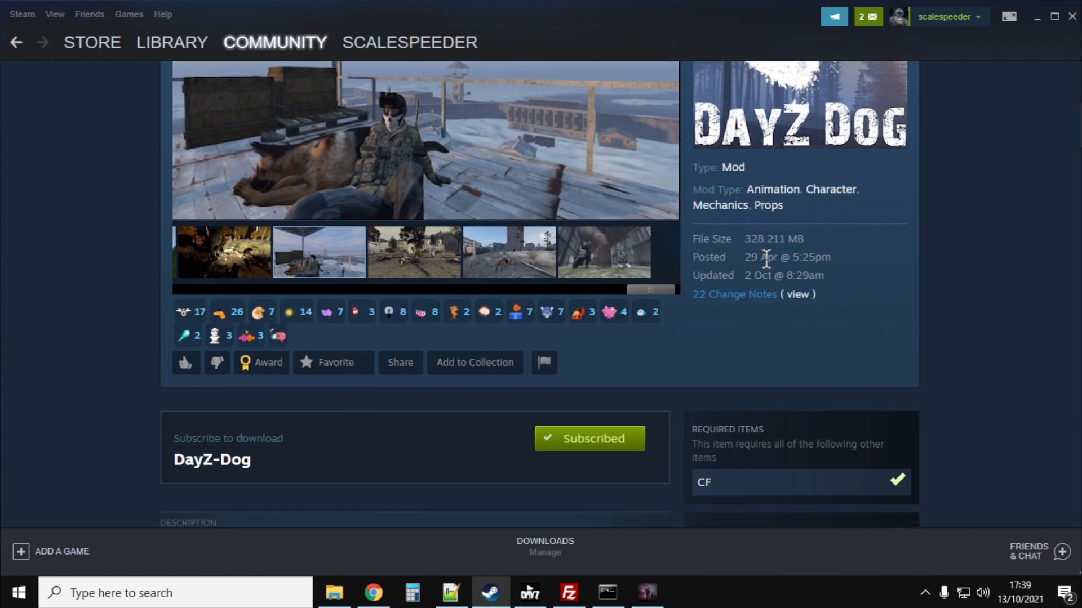
pyautogui.scroll(-2, 586, 366)
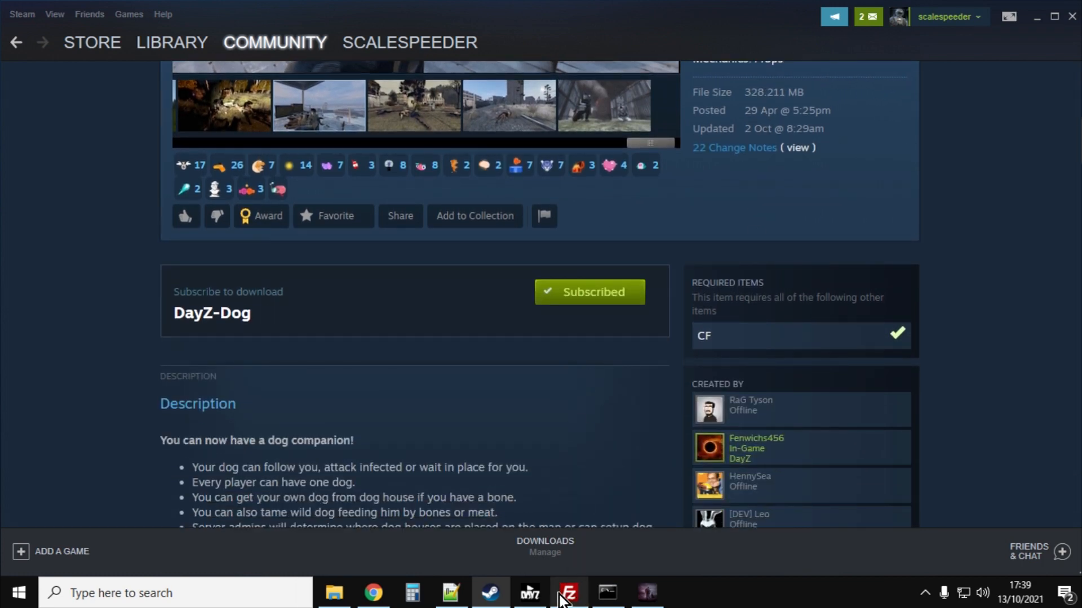
# Check the loaded mods in the DayZ Launcher and return to the DayZ-Dog page in Steam
pyautogui.click(528, 595)
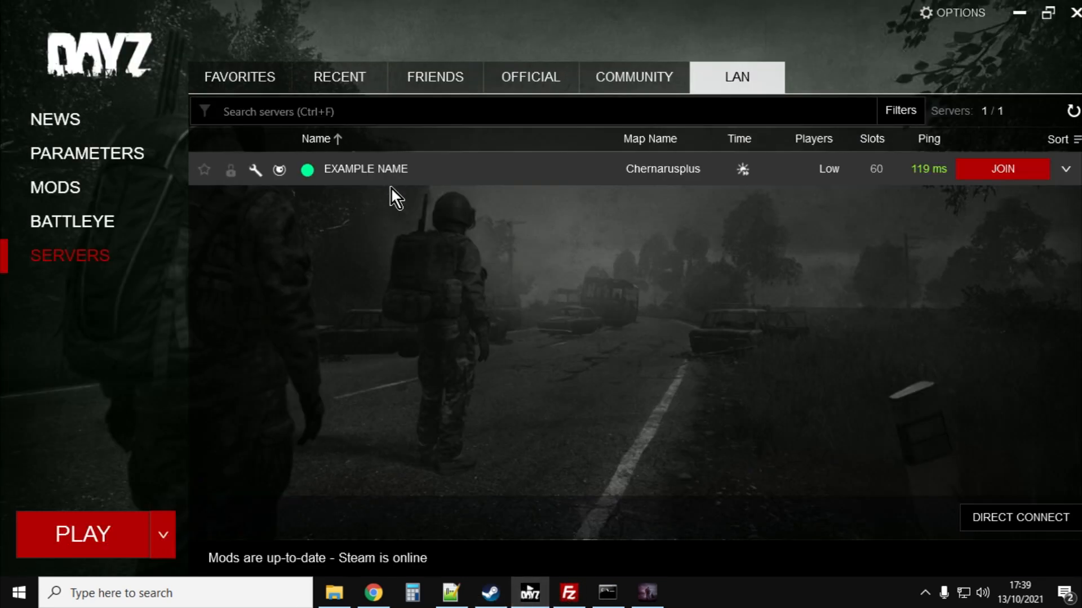
pyautogui.click(86, 191)
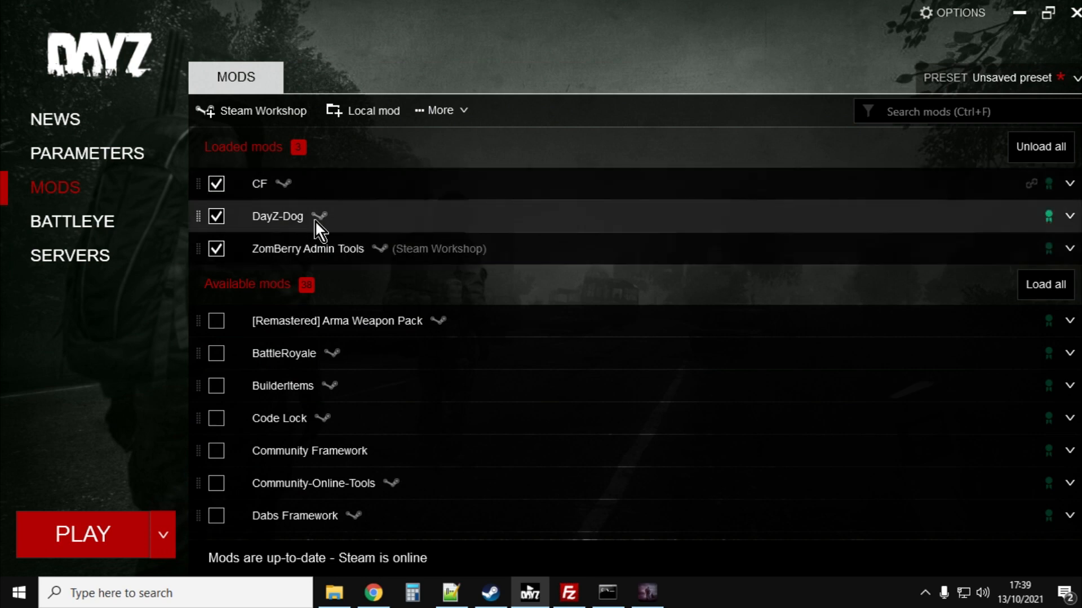
pyautogui.click(490, 594)
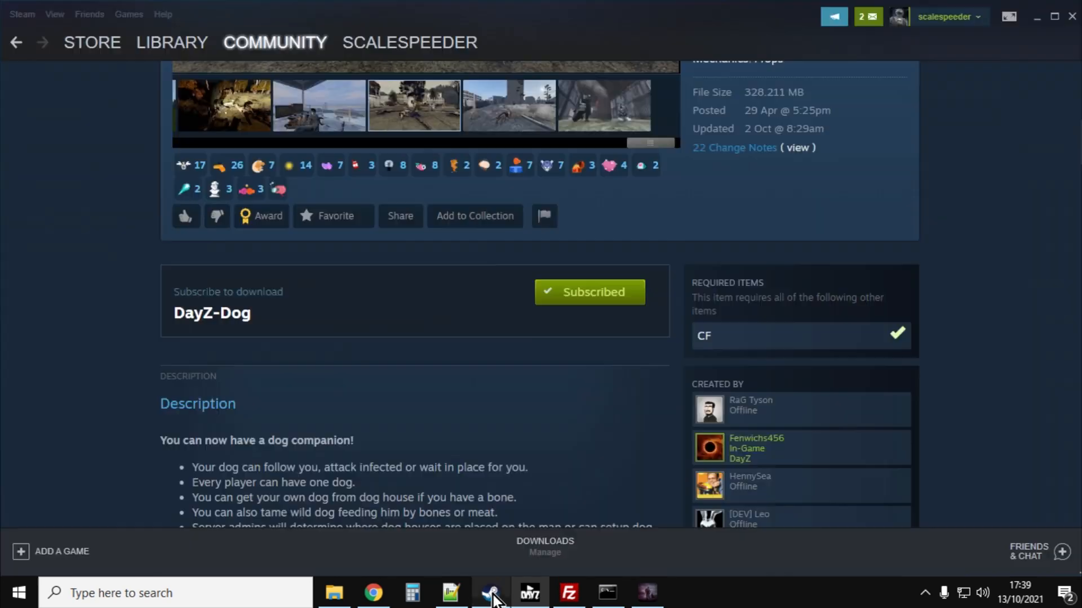
# Read the Description and Installation sections of the DayZ-Dog Workshop page
pyautogui.scroll(-5, 245, 361)
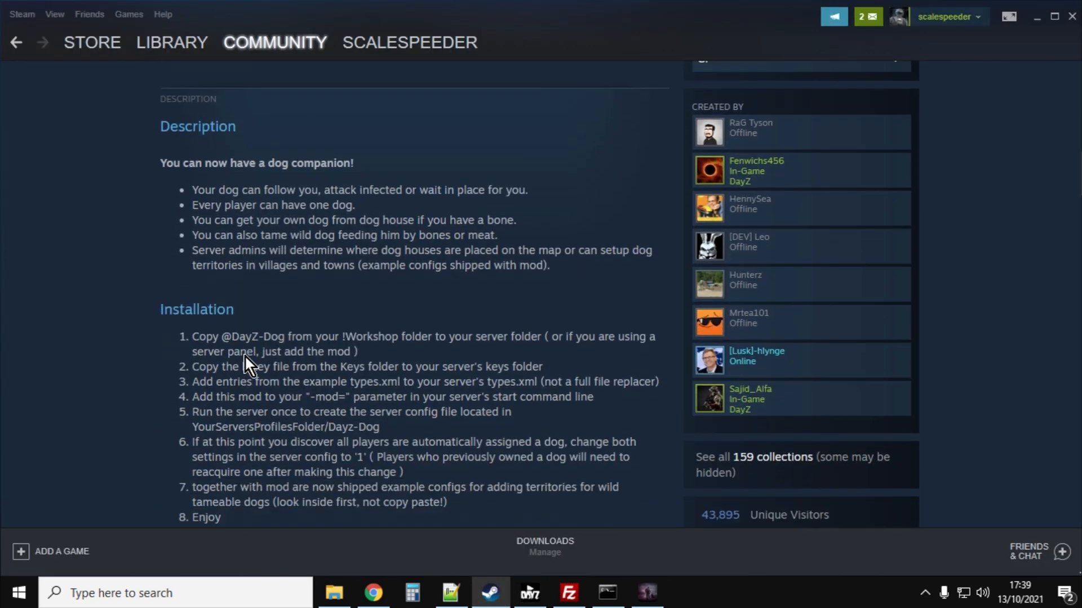
pyautogui.scroll(-1, 244, 355)
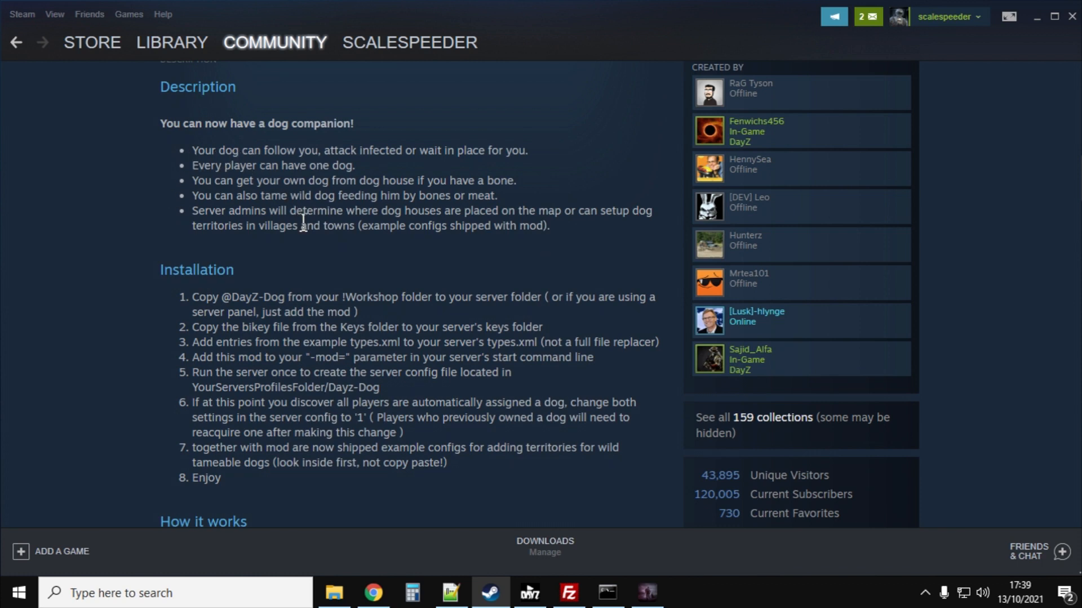
pyautogui.scroll(-2, 351, 338)
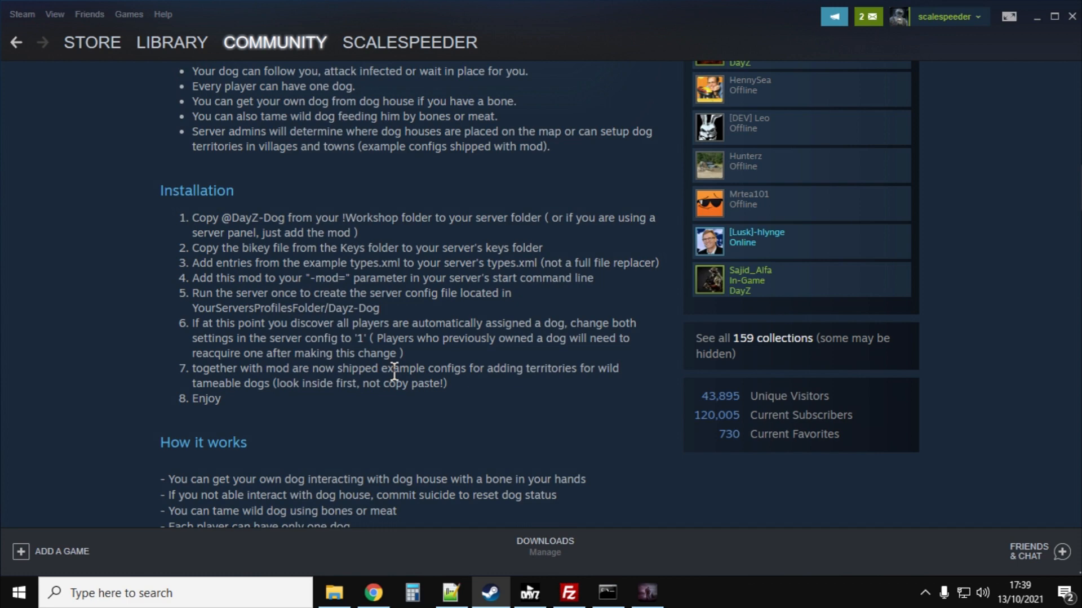
pyautogui.scroll(5, 397, 252)
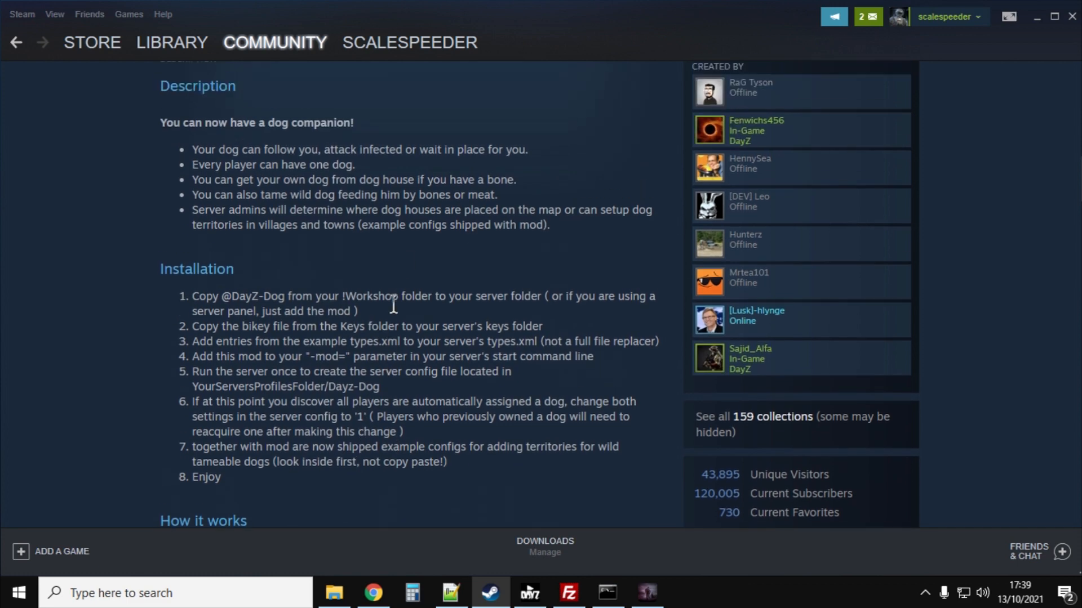
pyautogui.scroll(3, 402, 248)
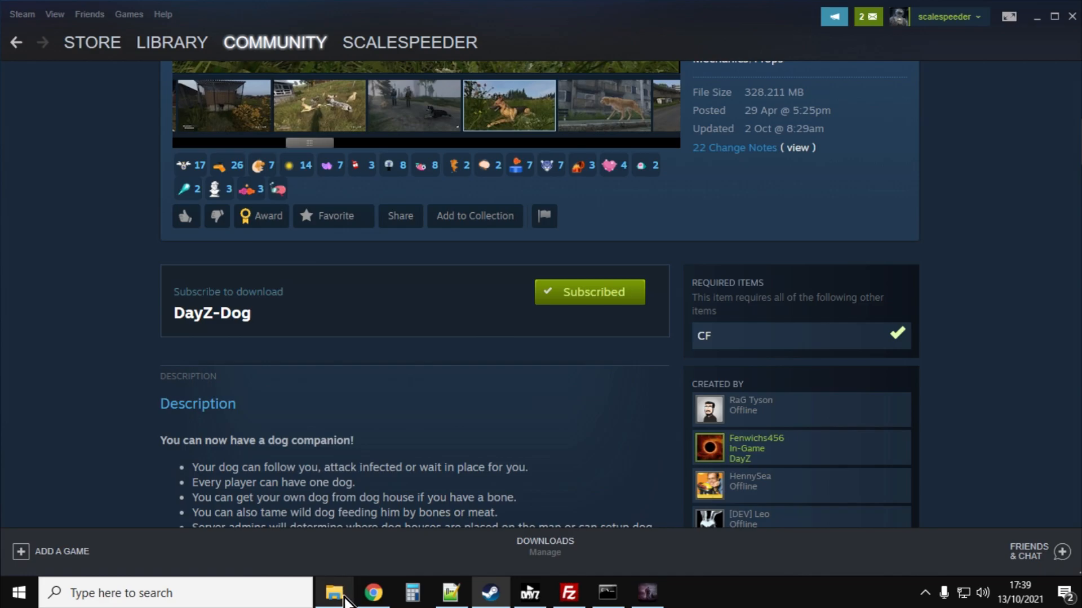
# Switch to File Explorer and go up from the DayZServer folder to Steam's common folder to view the game and server folders
pyautogui.click(335, 593)
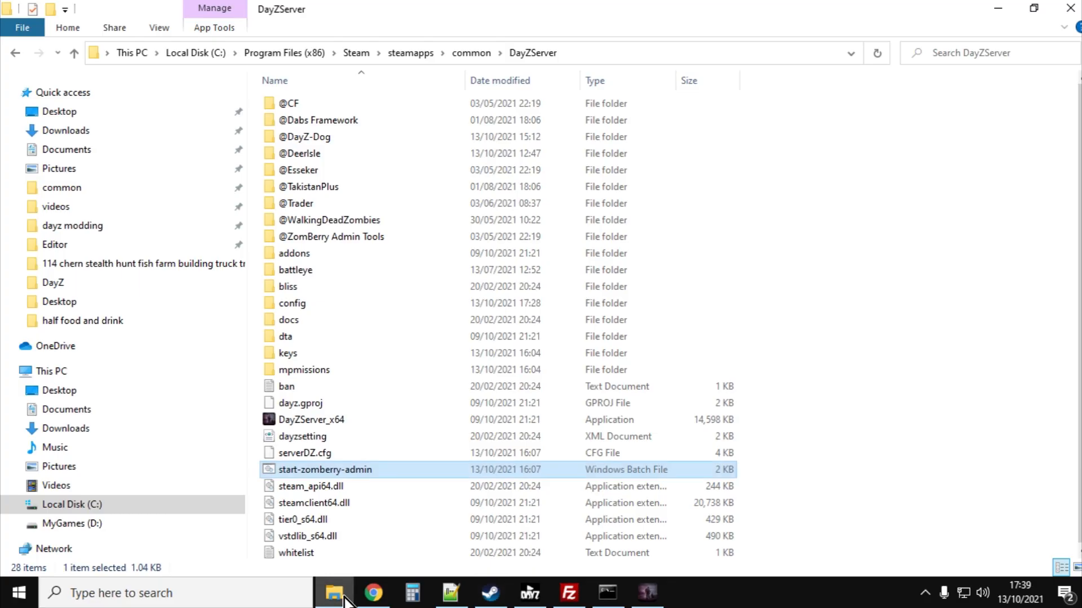
pyautogui.click(76, 60)
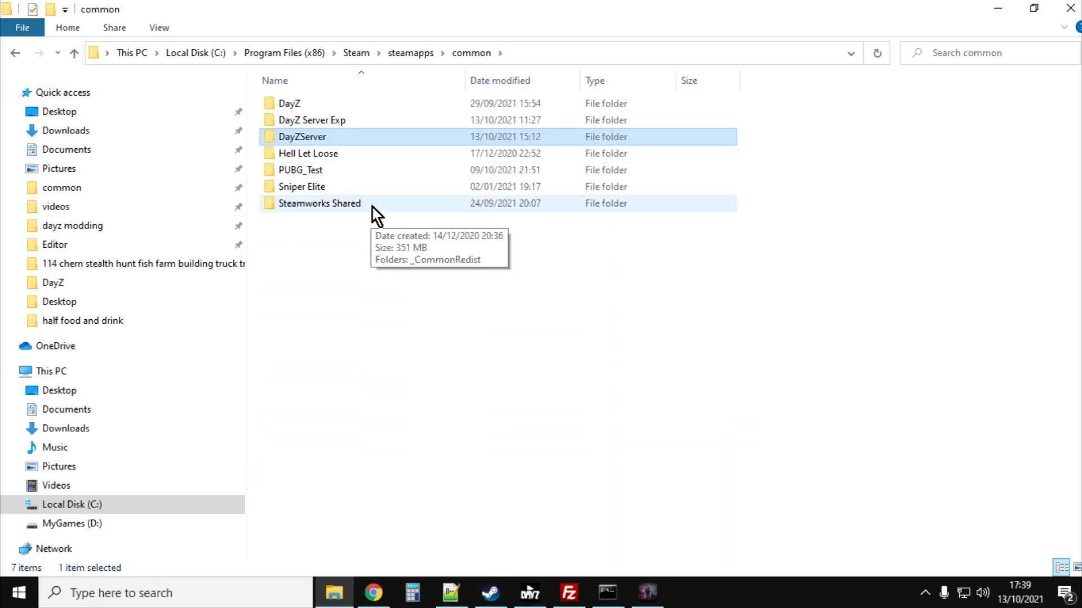
pyautogui.click(364, 310)
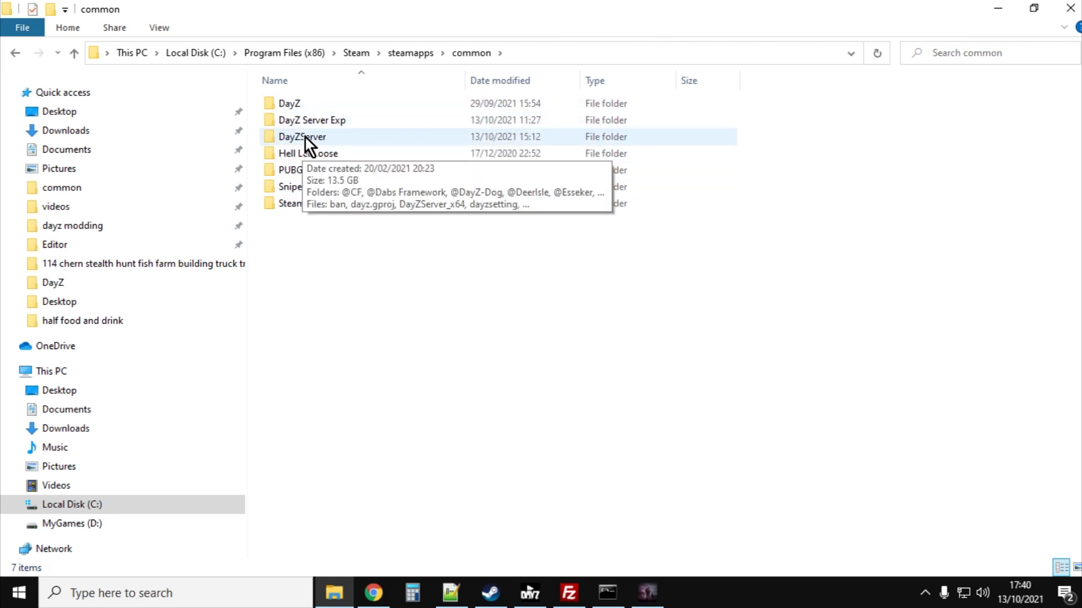
# Switch to the DayZ Launcher and open the CF mod's folder in Windows Explorer, accepting the Workshop cache warning
pyautogui.click(527, 592)
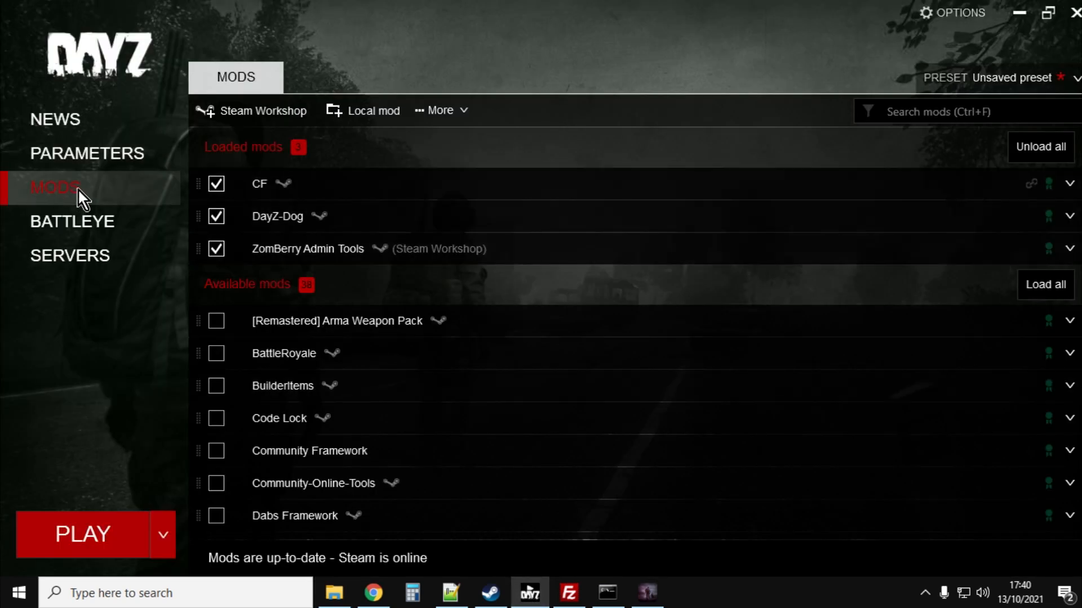
pyautogui.click(1071, 186)
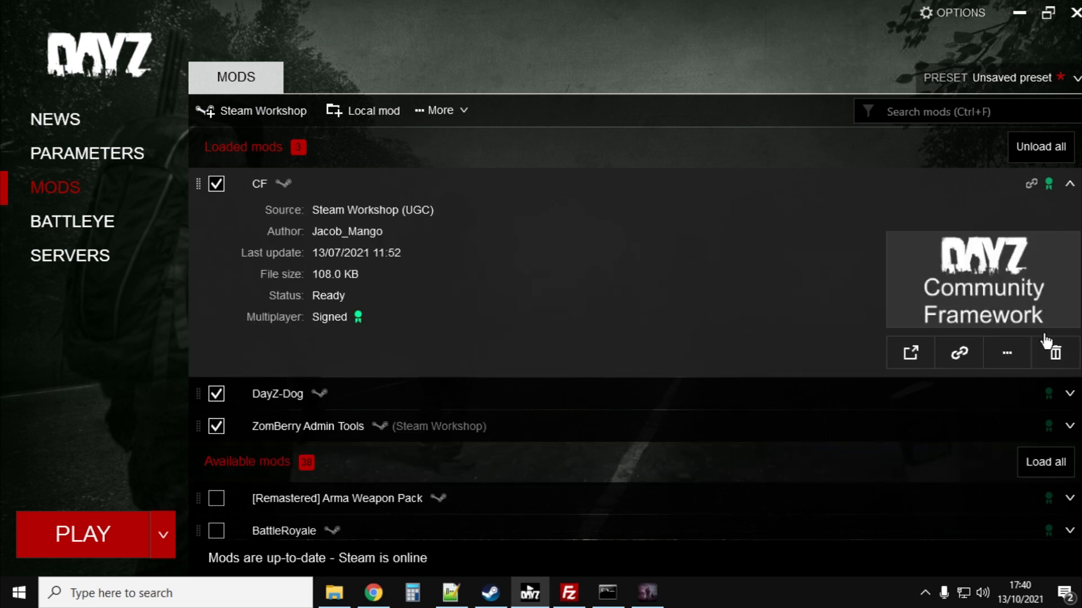
pyautogui.click(1008, 354)
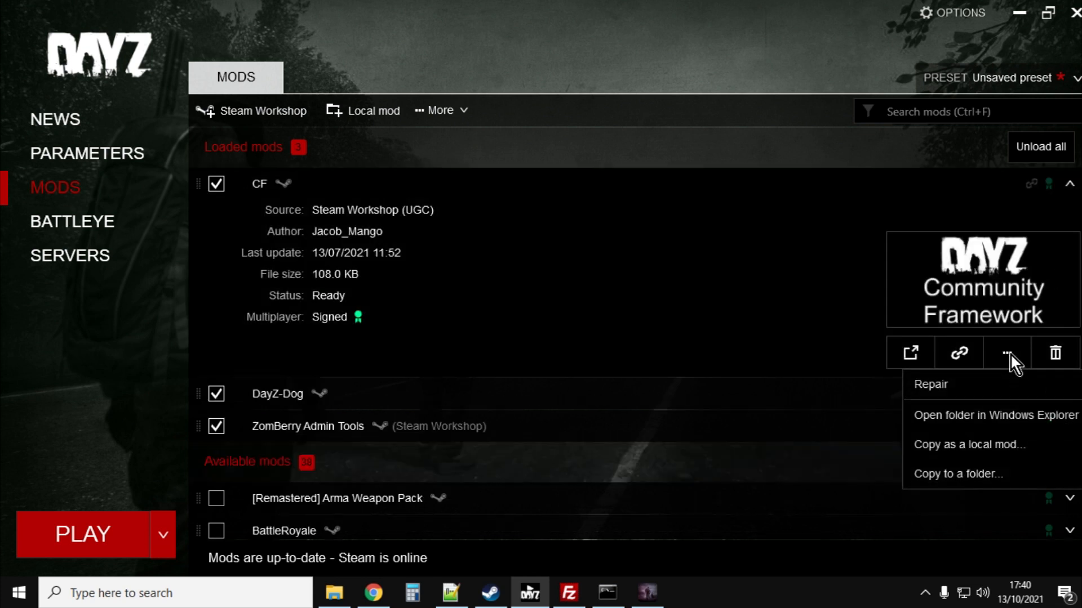
pyautogui.click(982, 418)
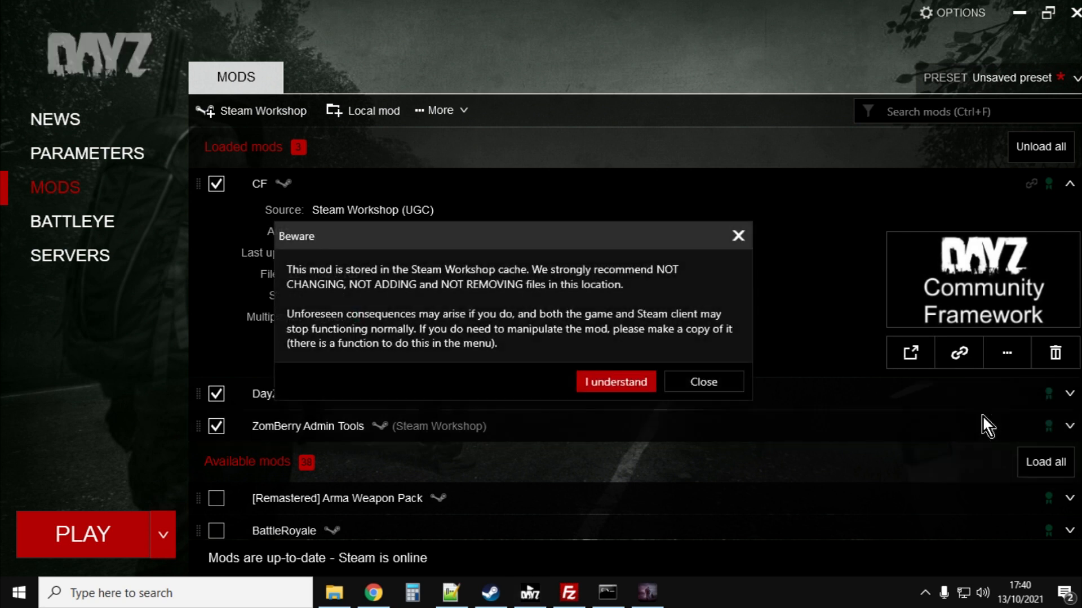
pyautogui.click(608, 385)
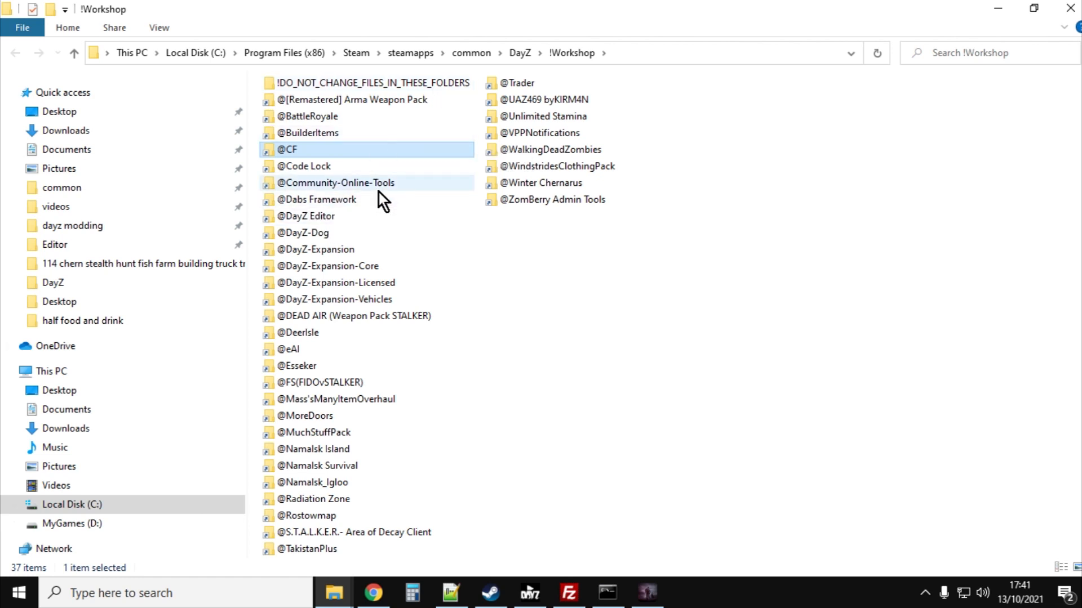
pyautogui.click(307, 238)
pyautogui.rightClick(307, 238)
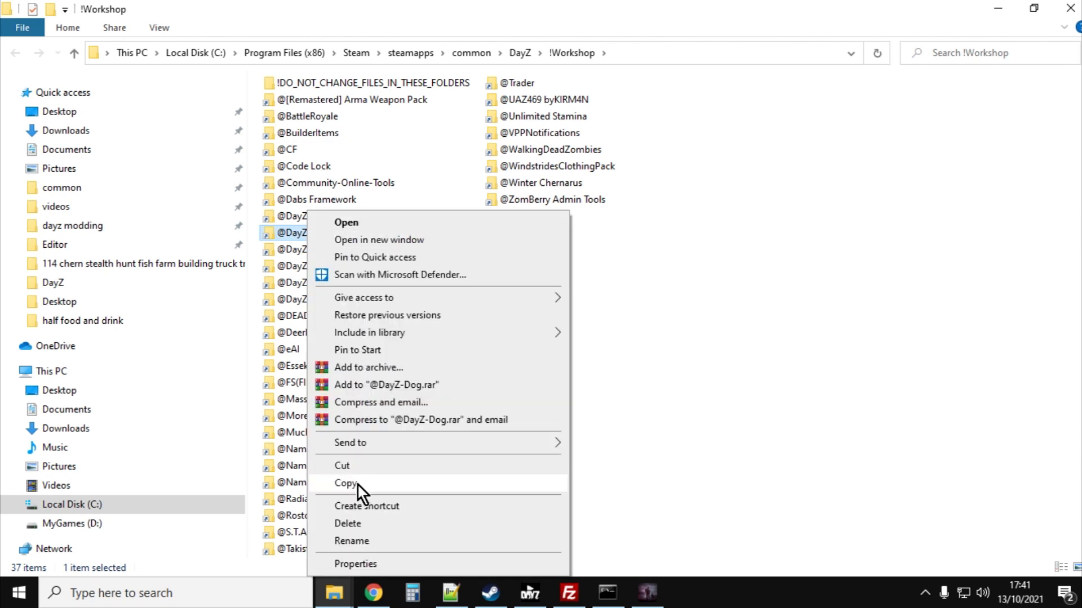
pyautogui.click(73, 53)
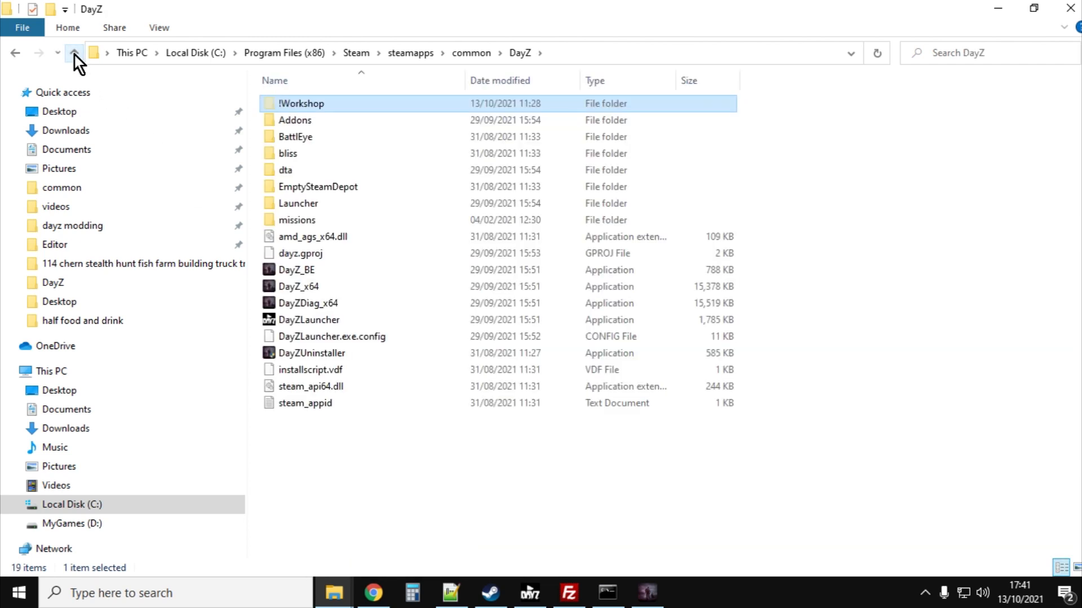
pyautogui.click(74, 53)
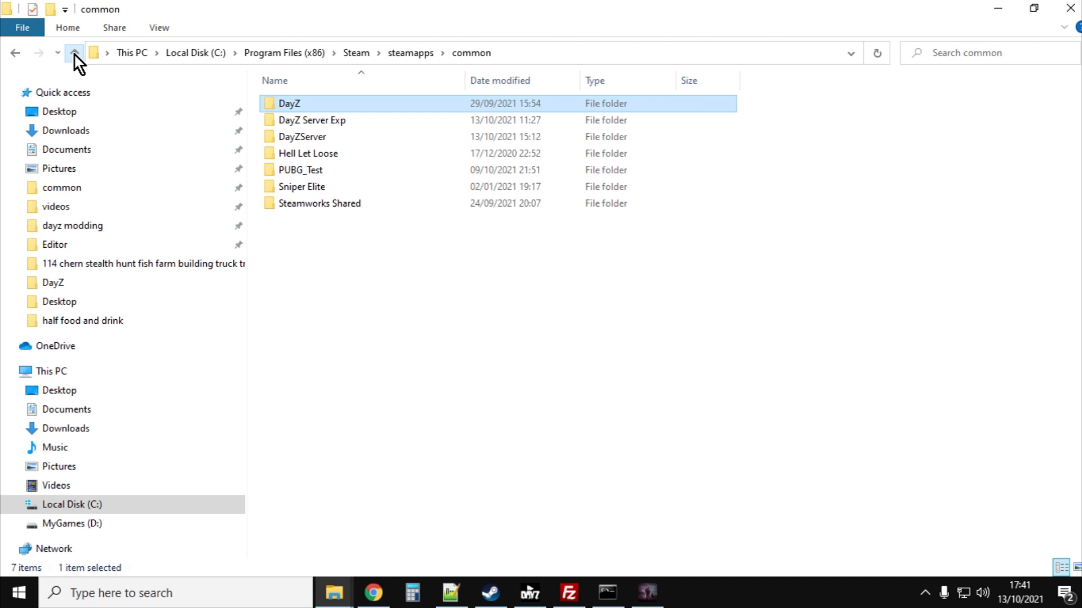
pyautogui.doubleClick(316, 143)
pyautogui.rightClick(753, 209)
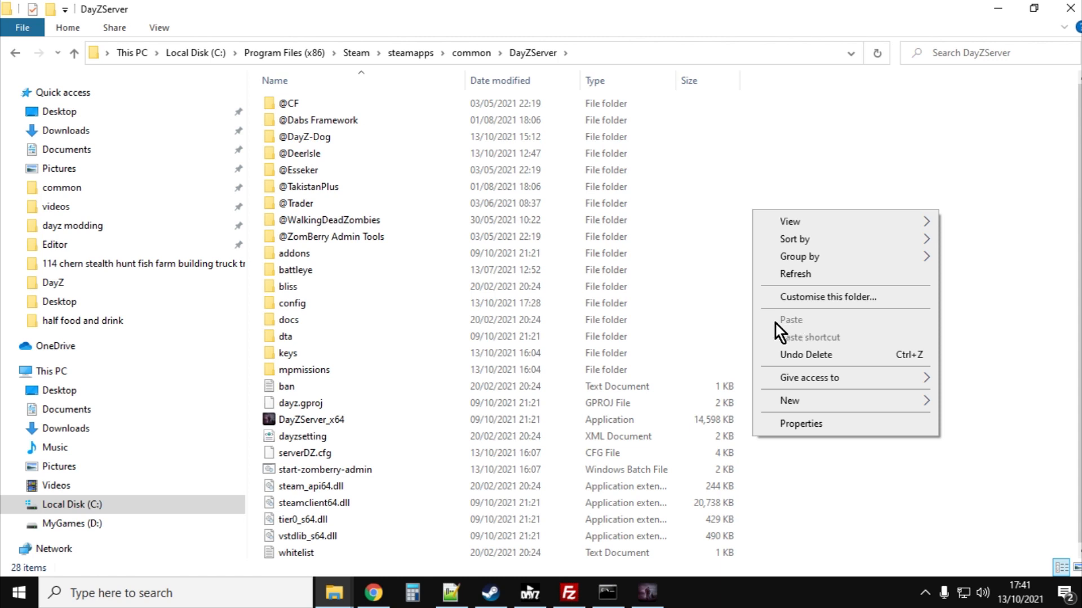
pyautogui.click(314, 142)
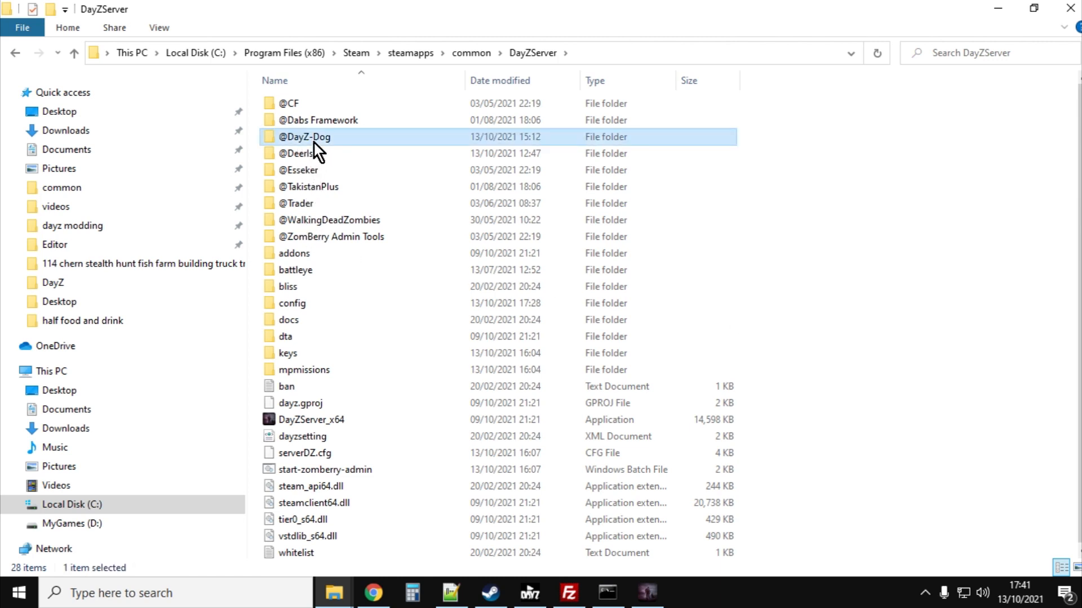
pyautogui.doubleClick(321, 140)
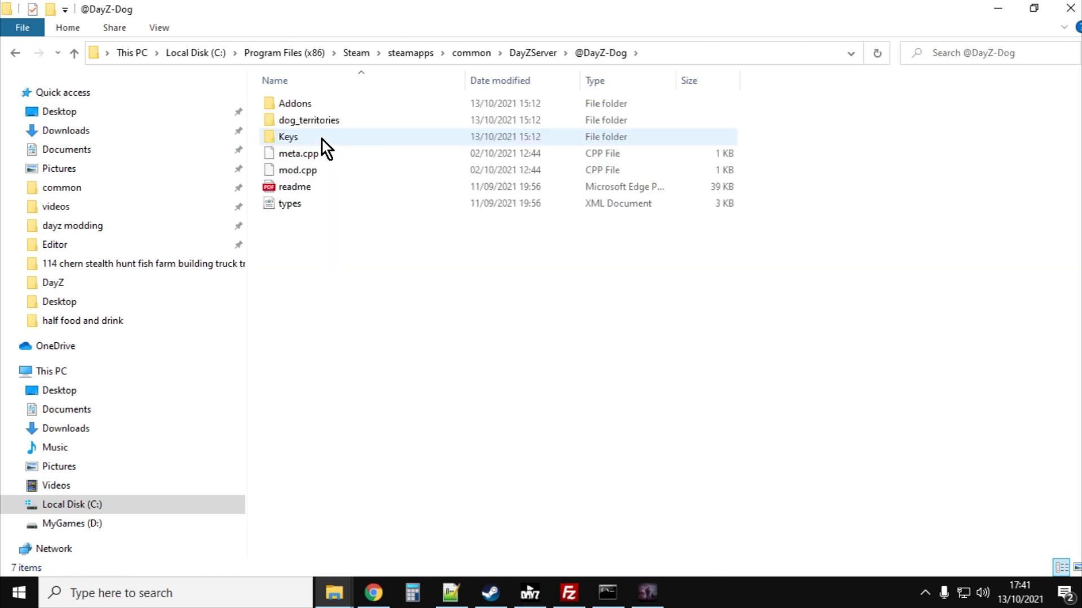
pyautogui.doubleClick(294, 140)
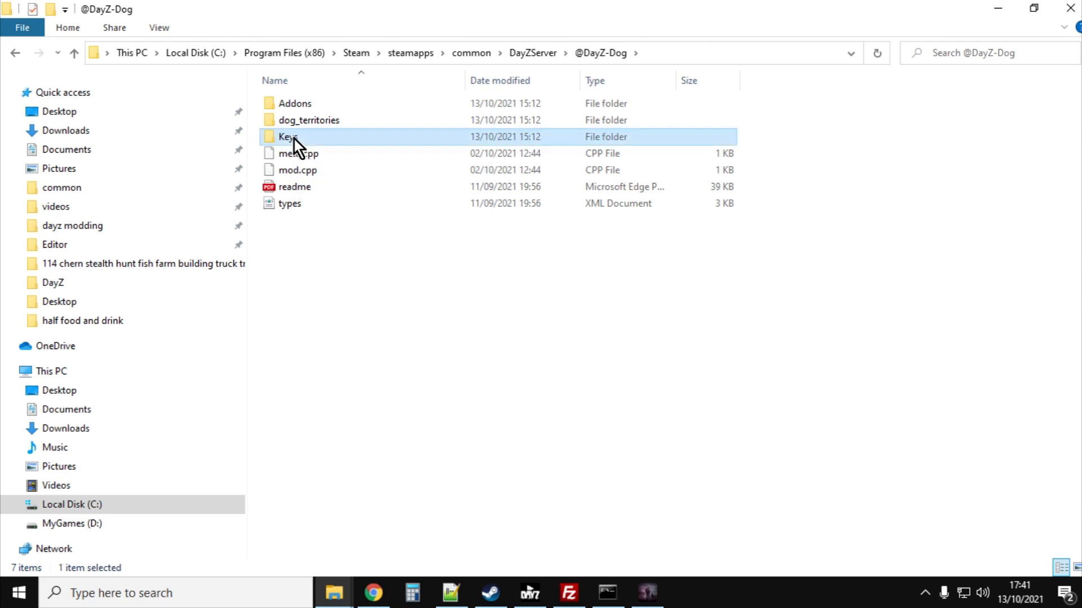
pyautogui.rightClick(293, 97)
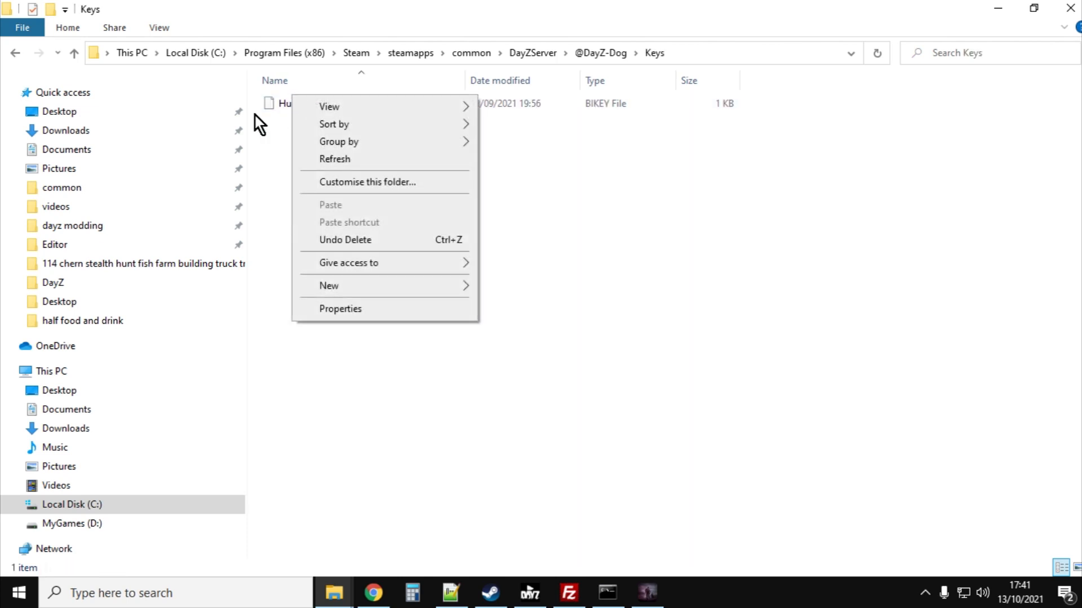
pyautogui.click(285, 107)
pyautogui.rightClick(285, 106)
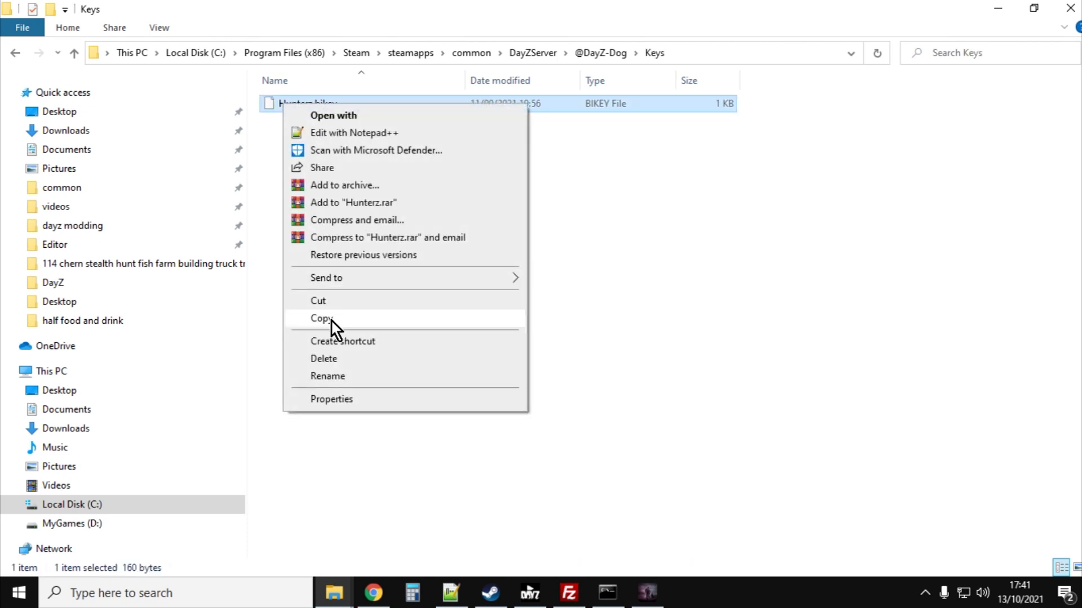
# Go to the DayZServer keys folder and bring up its Paste command, then return to the DayZServer folder
pyautogui.click(73, 55)
pyautogui.click(74, 55)
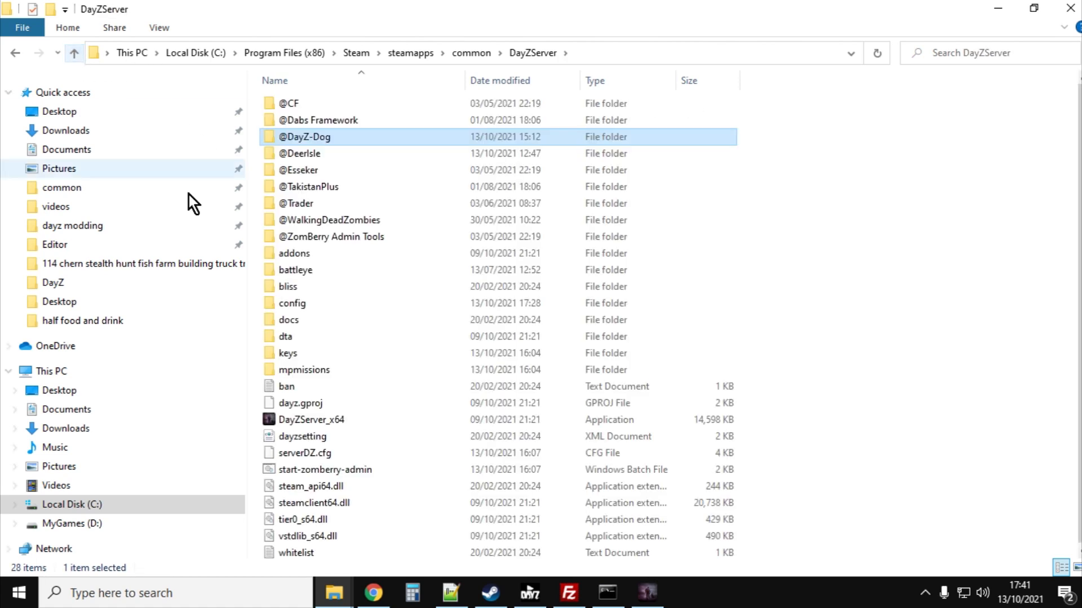
pyautogui.doubleClick(292, 357)
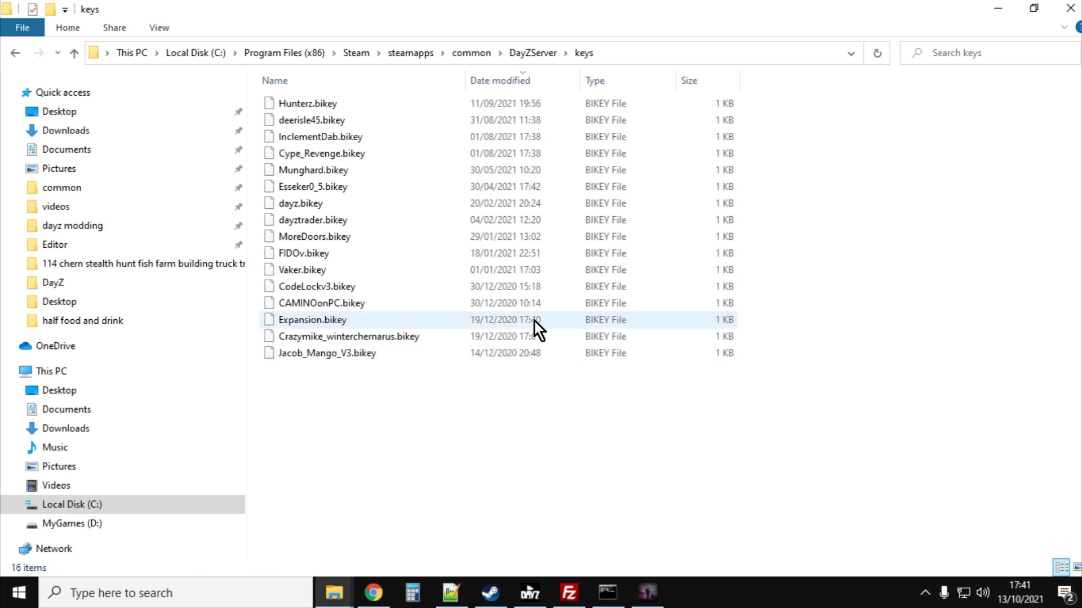
pyautogui.rightClick(626, 442)
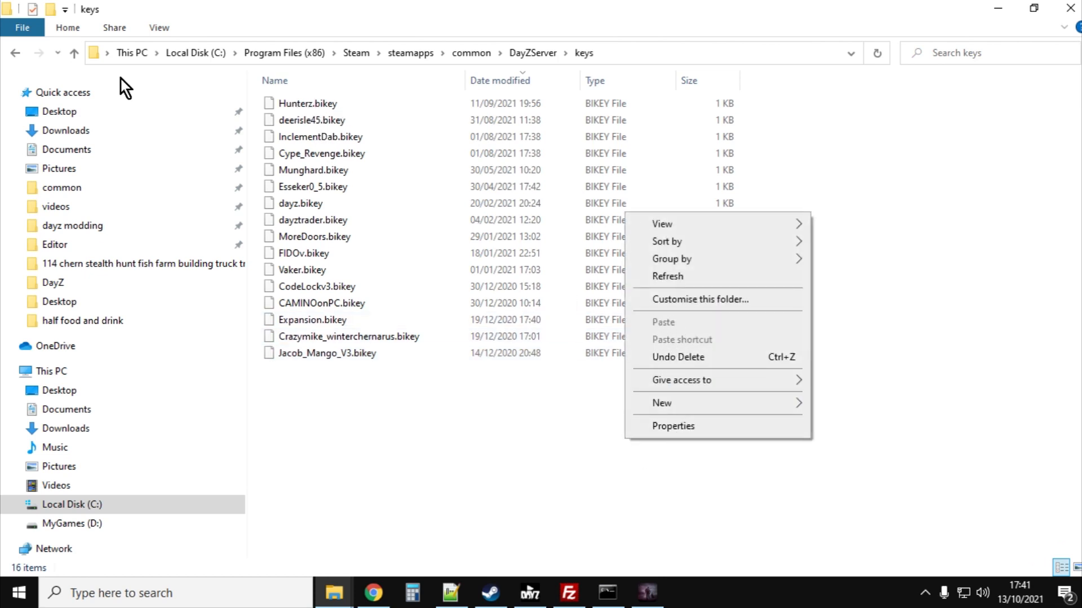
pyautogui.click(73, 53)
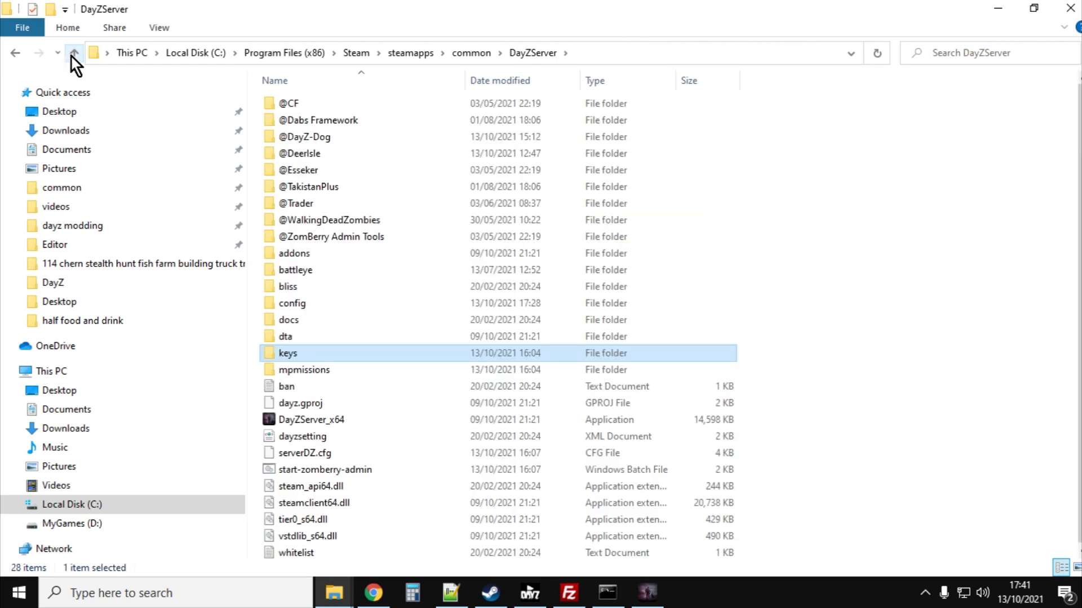
pyautogui.doubleClick(311, 139)
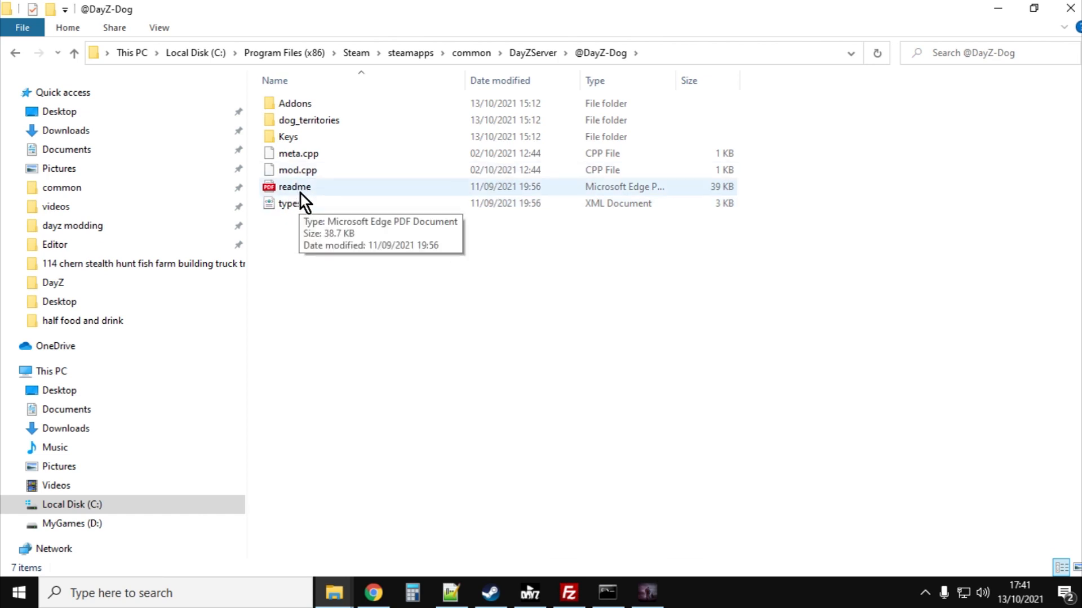
pyautogui.click(302, 120)
pyautogui.doubleClick(302, 121)
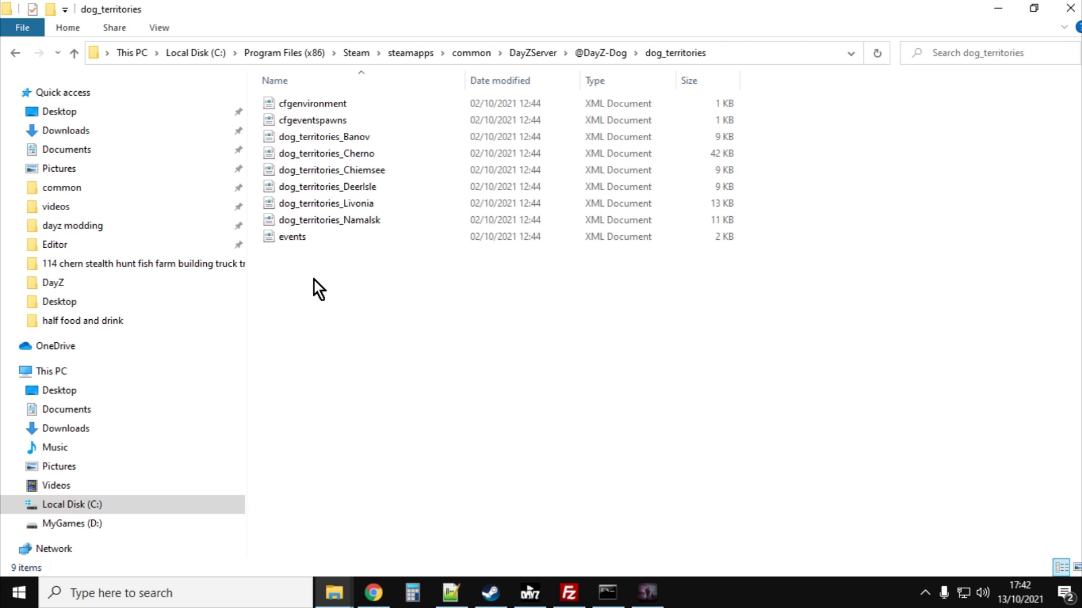
pyautogui.click(74, 53)
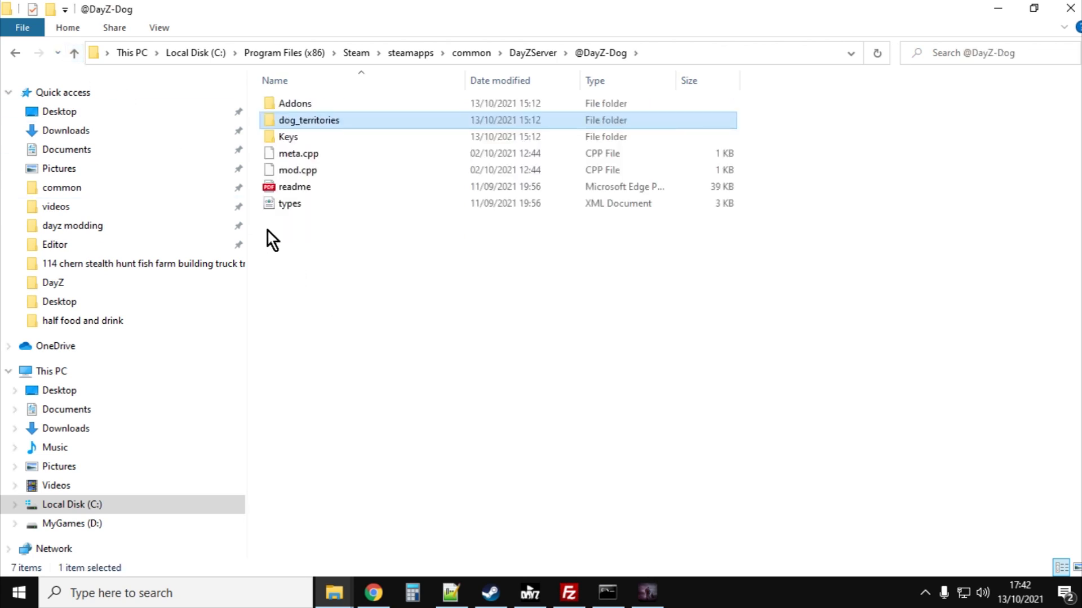
pyautogui.rightClick(300, 209)
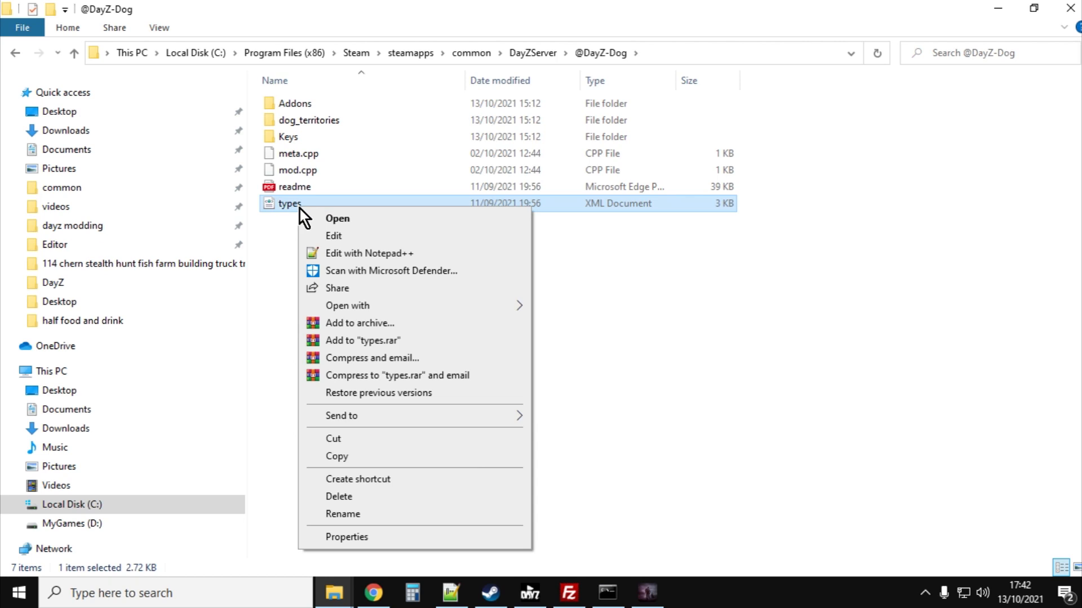
pyautogui.click(366, 258)
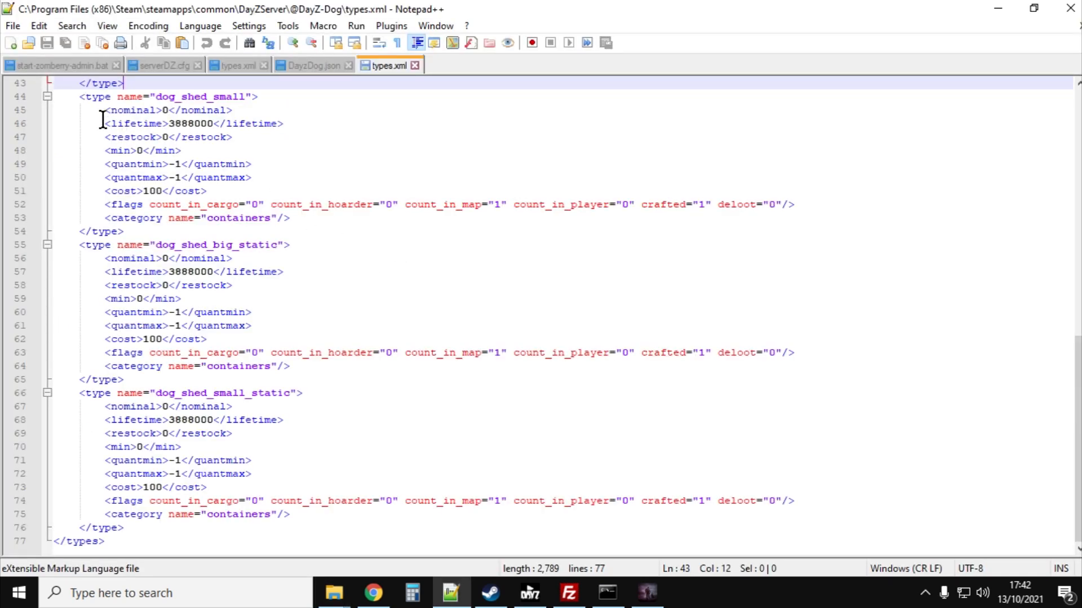
pyautogui.moveTo(81, 99); pyautogui.dragTo(158, 116)
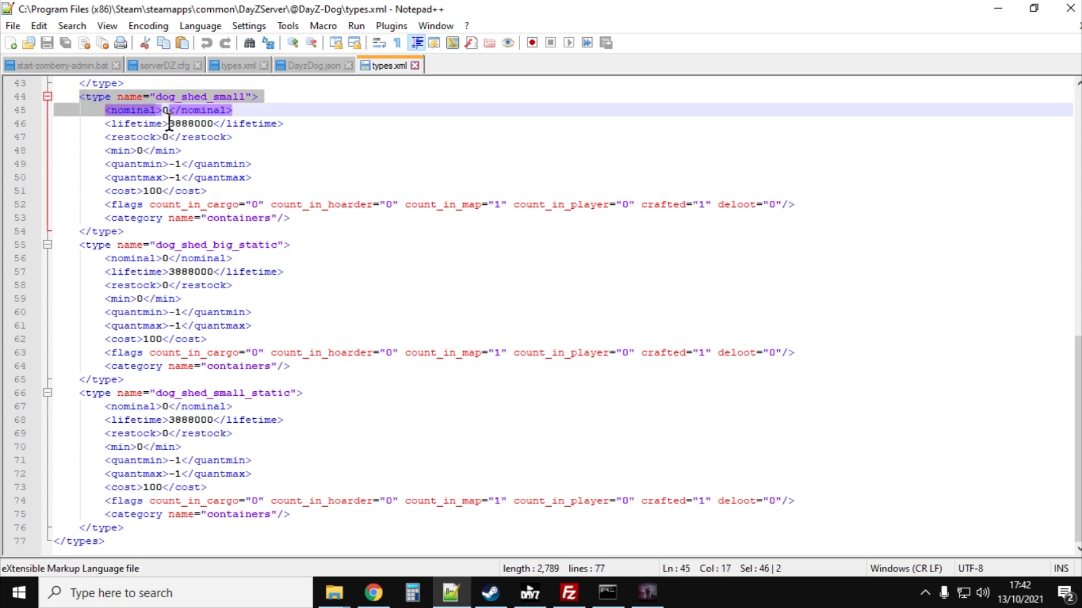
pyautogui.click(255, 264)
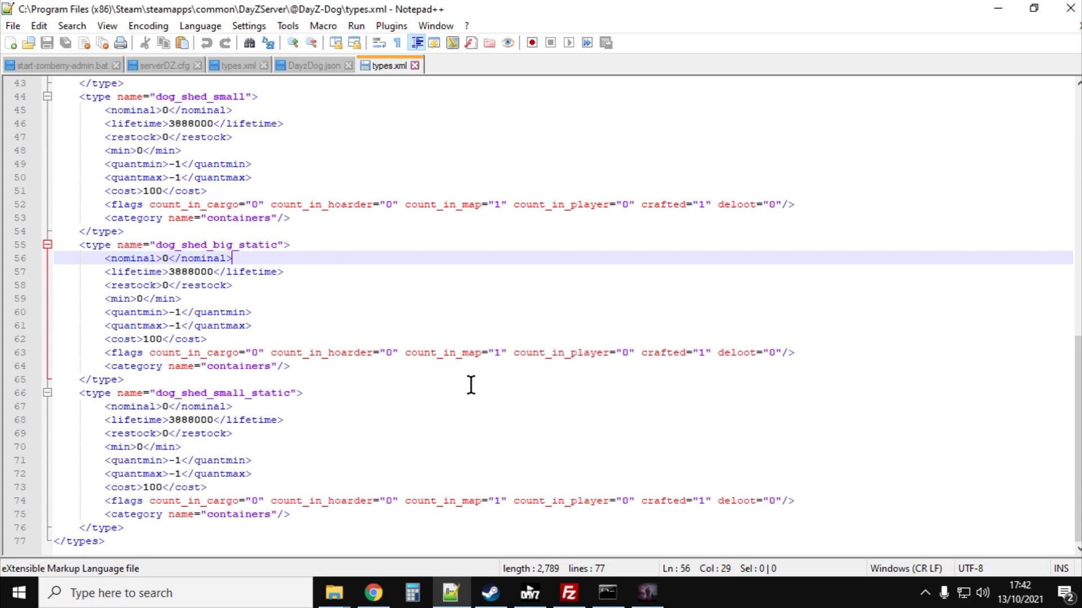
pyautogui.scroll(12, 470, 378)
pyautogui.scroll(2, 469, 377)
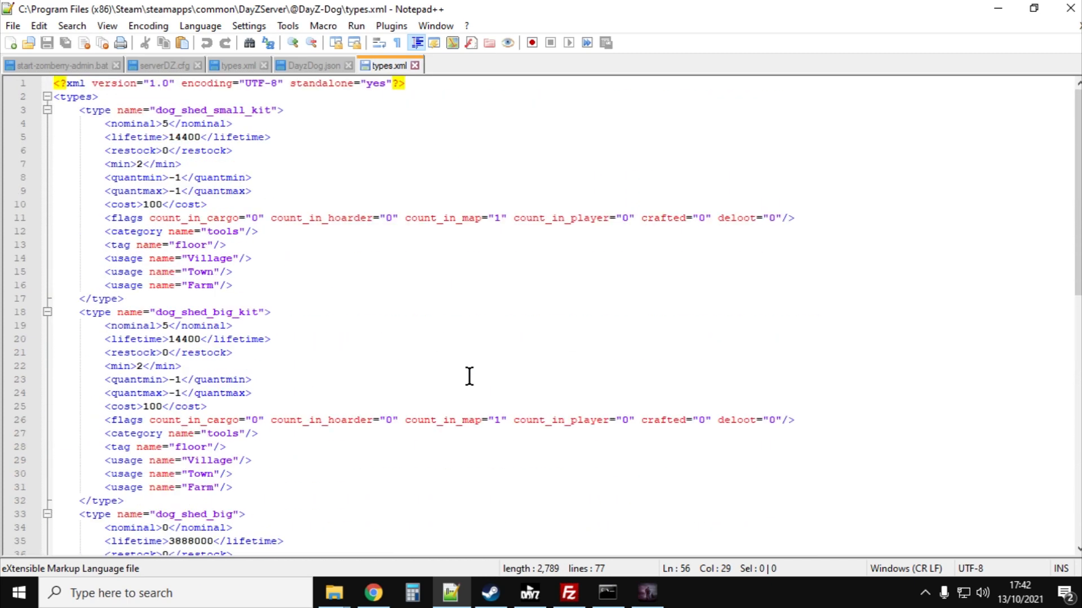
pyautogui.click(274, 121)
pyautogui.click(85, 120)
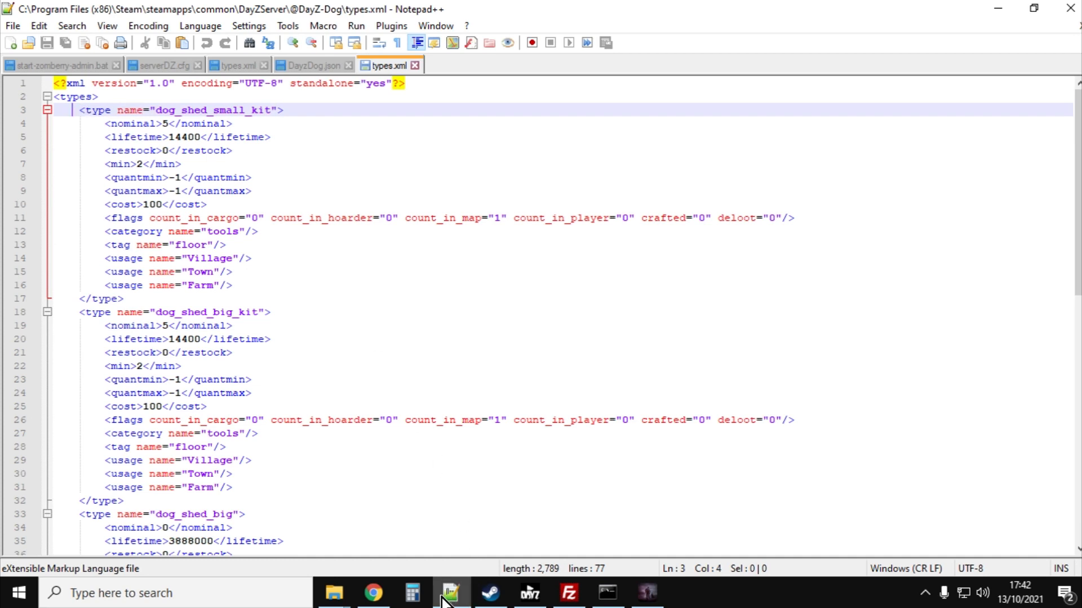
# Open the types file from DayZServer's mpmissions\dayzOffline.chernarusplus\db folder in Notepad++
pyautogui.click(339, 592)
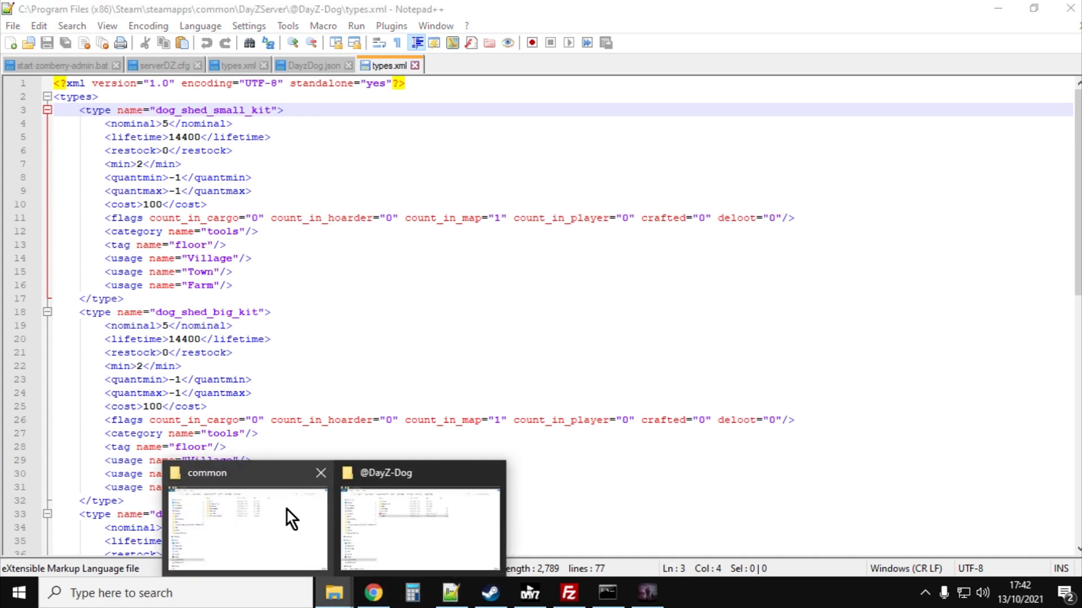
pyautogui.click(296, 501)
pyautogui.doubleClick(307, 140)
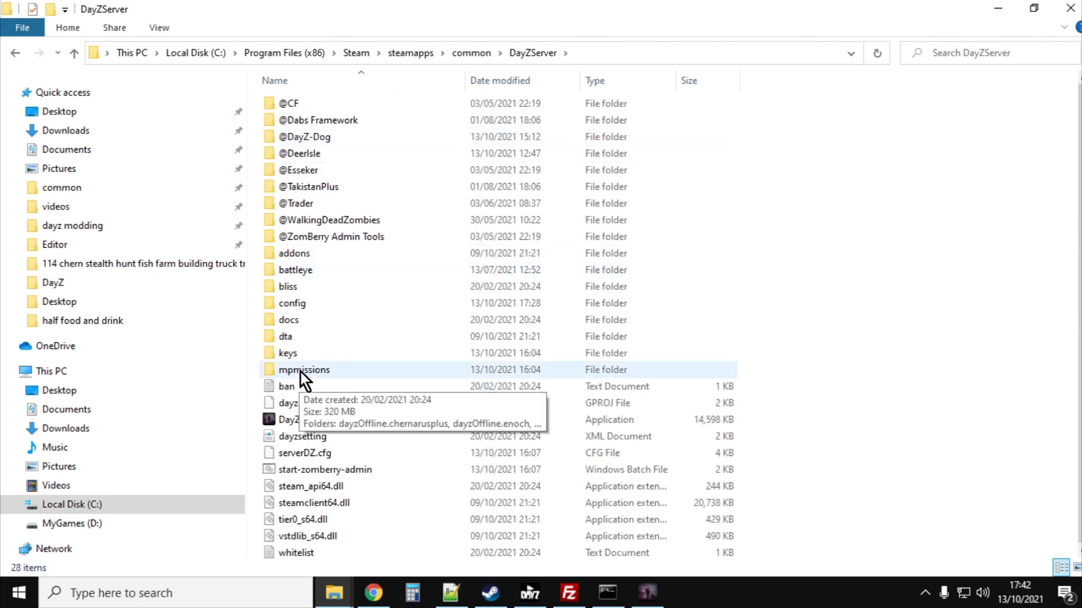
pyautogui.doubleClick(302, 371)
pyautogui.doubleClick(337, 105)
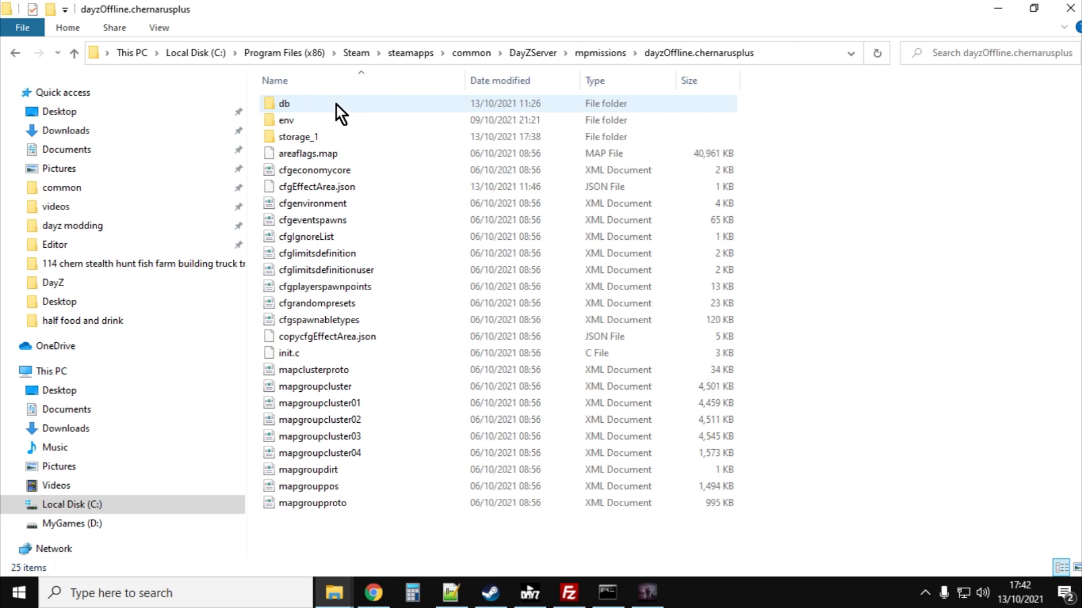
pyautogui.doubleClick(291, 110)
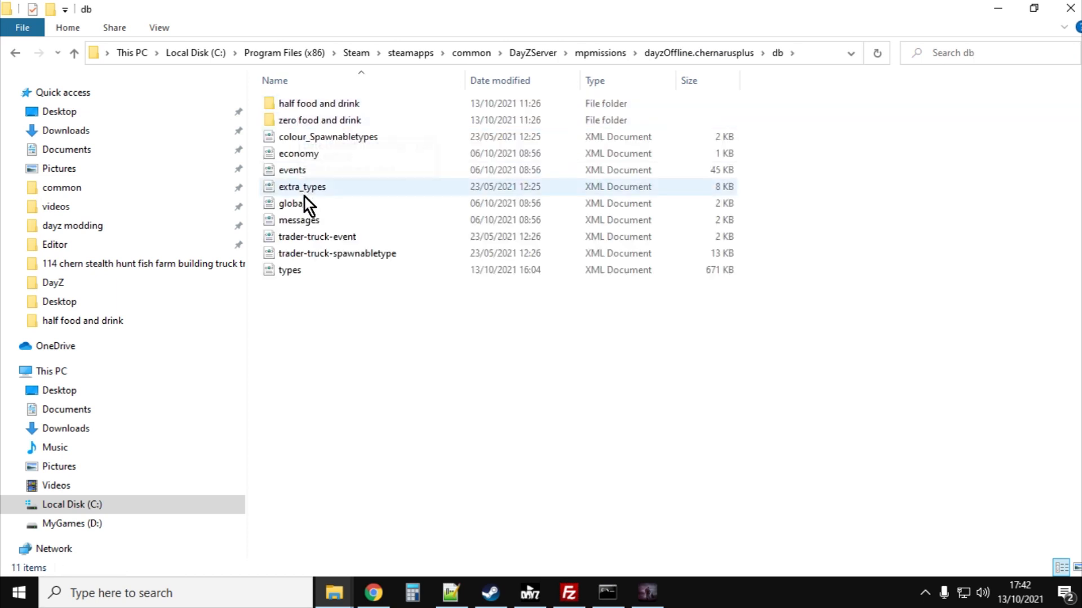
pyautogui.rightClick(294, 276)
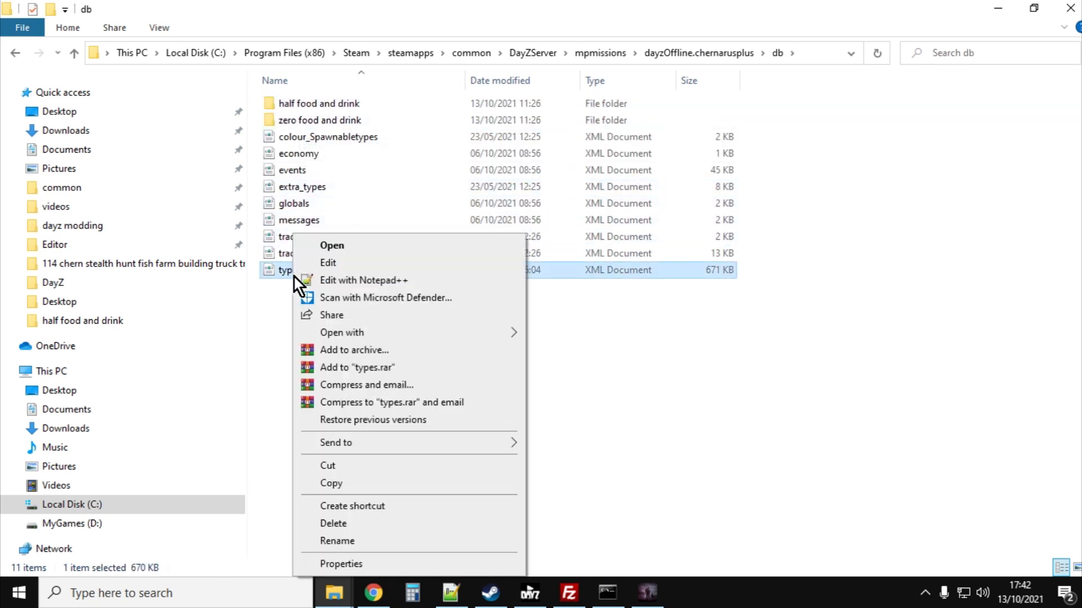
pyautogui.click(330, 277)
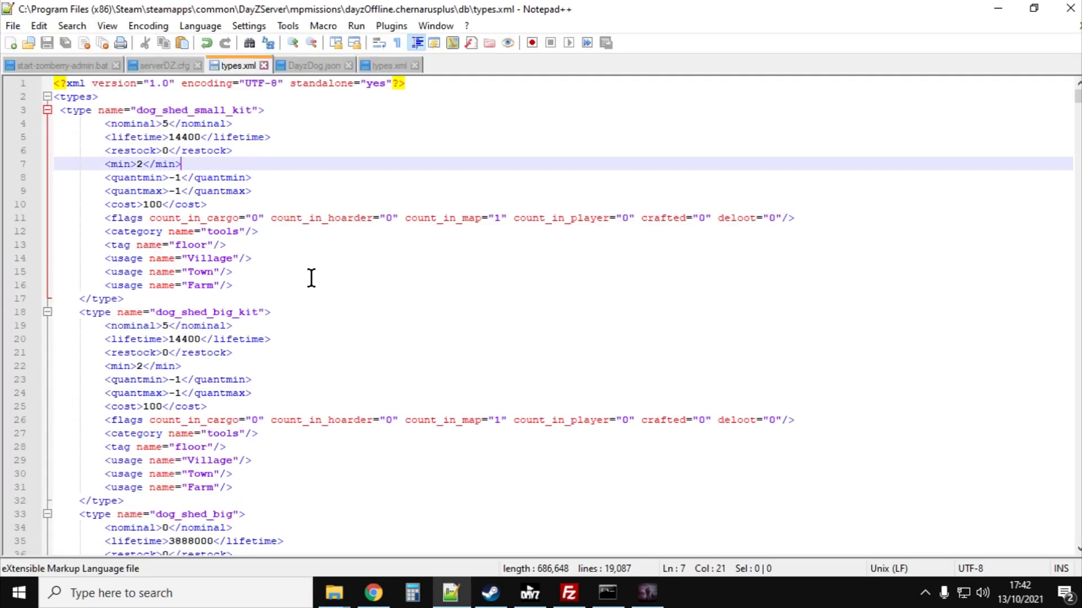
# Select all the type entries between the types tags in the mod's types.xml and bring up the Copy command
pyautogui.click(379, 66)
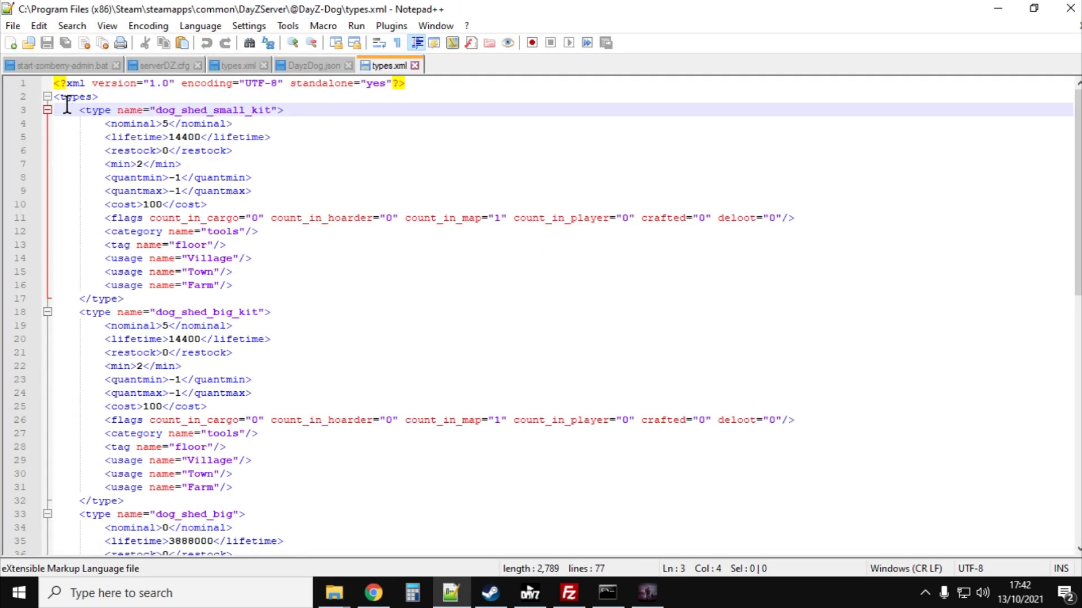
pyautogui.moveTo(93, 116); pyautogui.dragTo(370, 512)
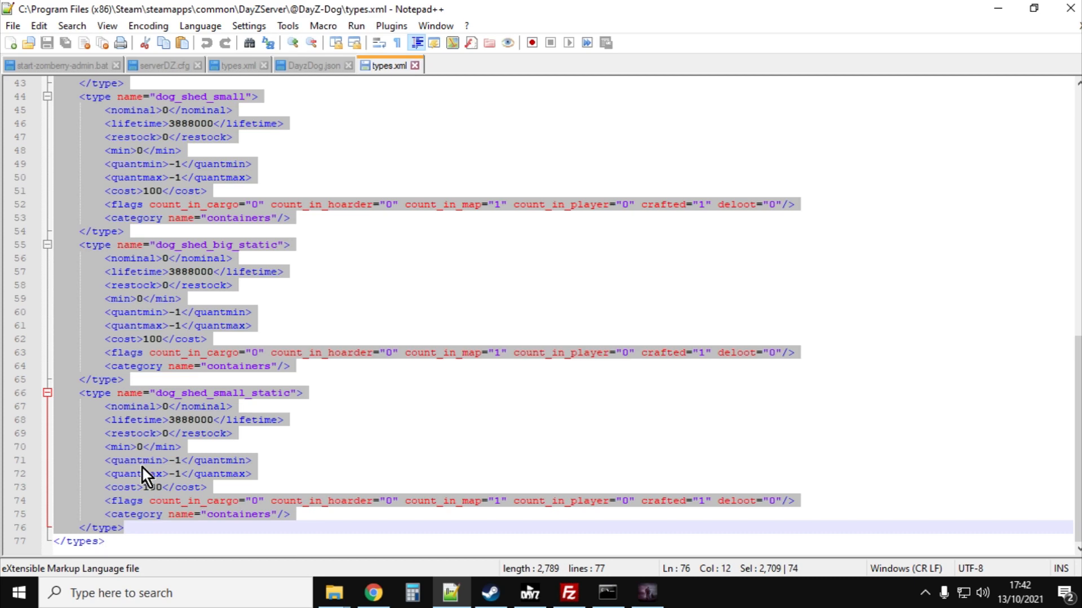
pyautogui.rightClick(141, 427)
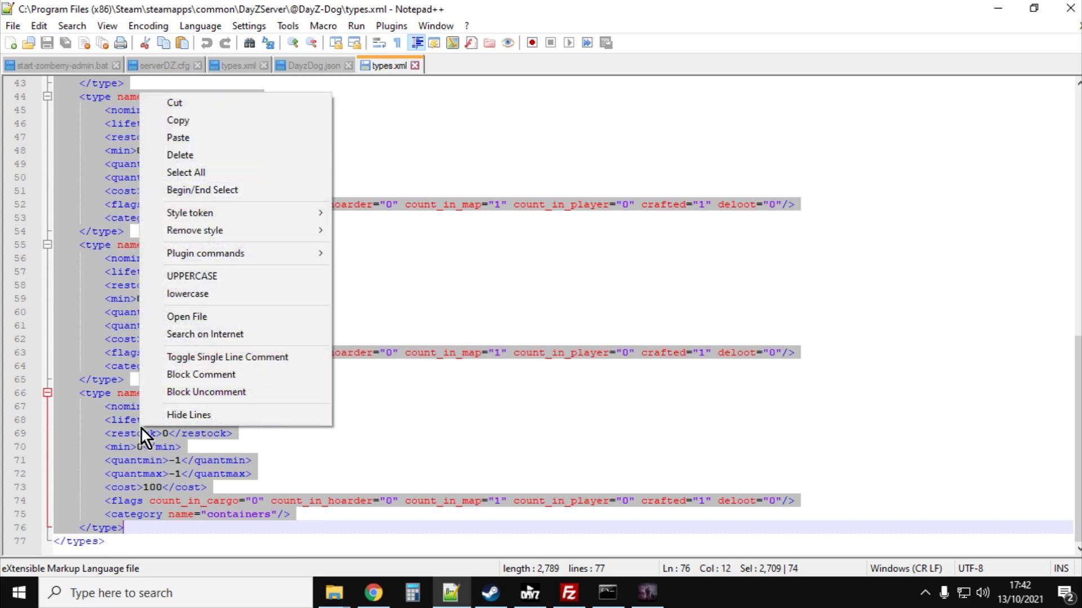
# Highlight the dog shed entries in the Chernarus mission's types.xml, from dog_shed_small_kit through dog_shed_small_static
pyautogui.click(231, 66)
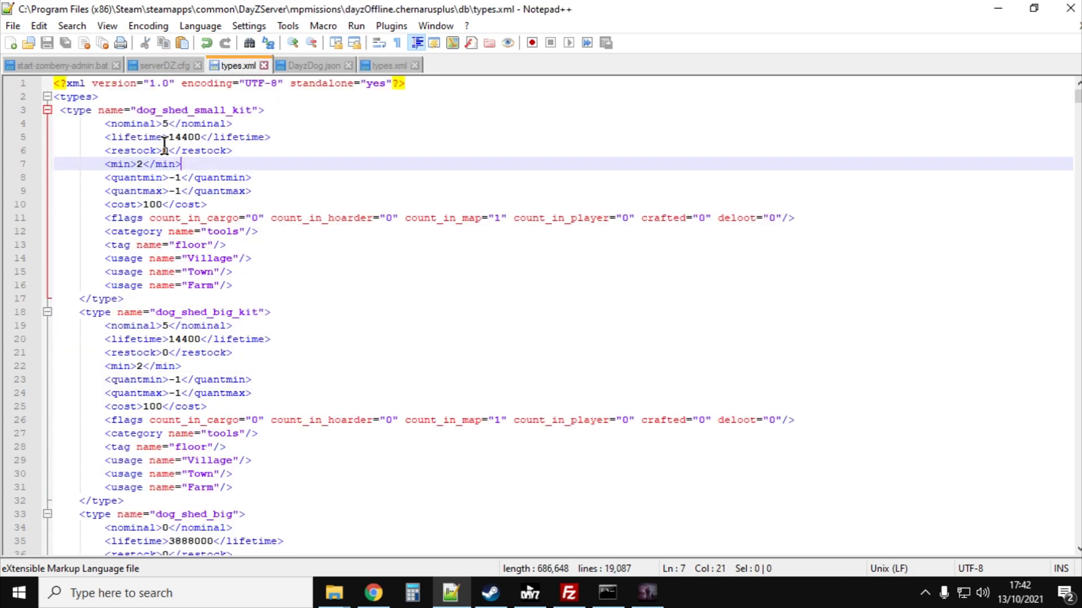
pyautogui.moveTo(61, 112); pyautogui.dragTo(309, 248)
pyautogui.scroll(-11, 285, 307)
pyautogui.scroll(-10, 285, 327)
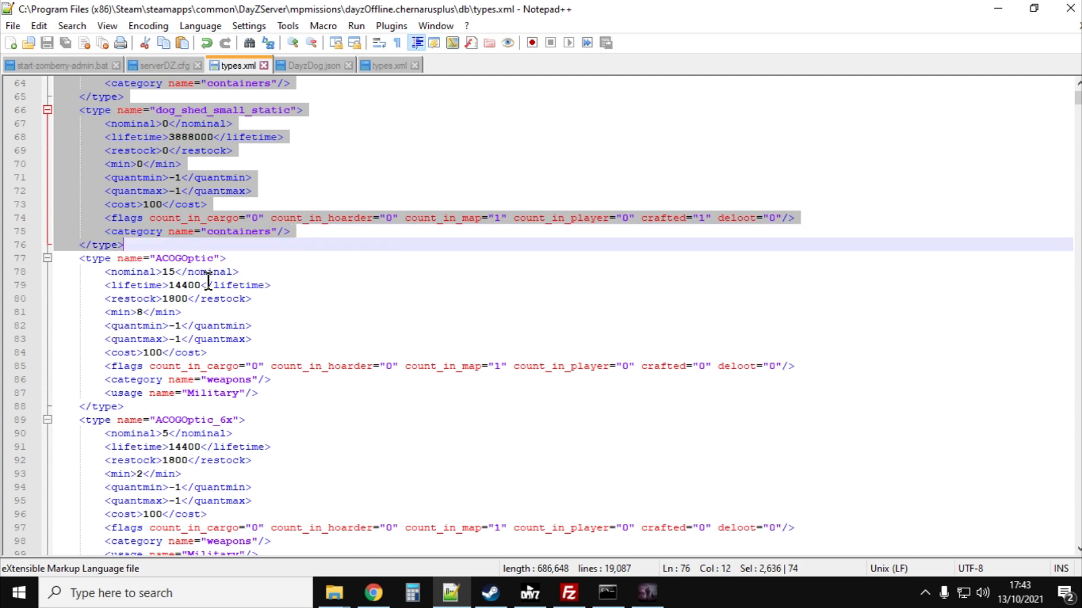
# Insert a blank line after the dog_shed_small_static entry and another directly below the opening types tag
pyautogui.click(174, 251)
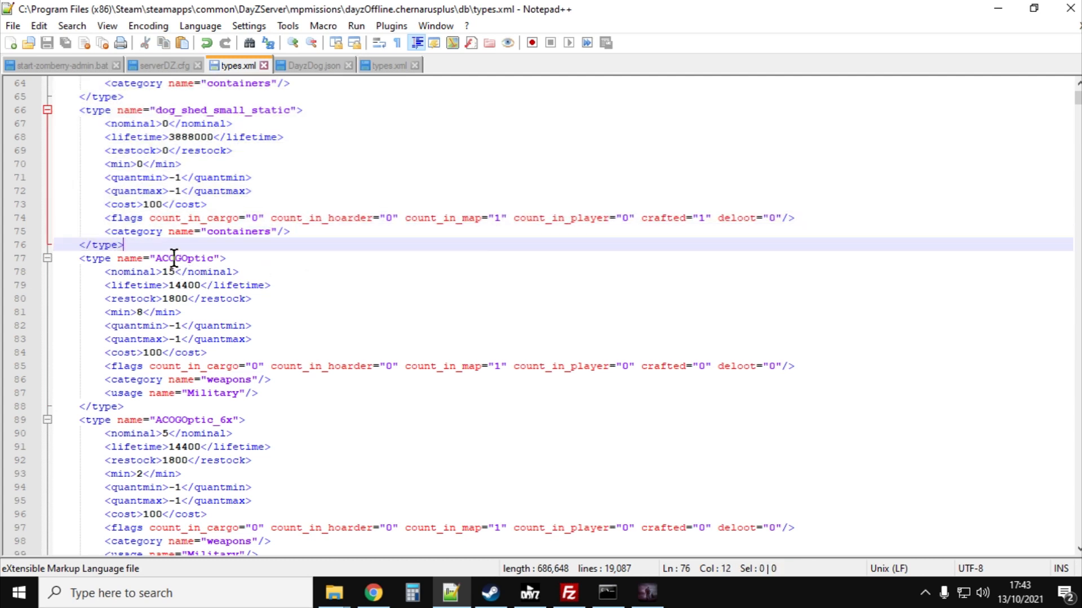
pyautogui.press('Return')
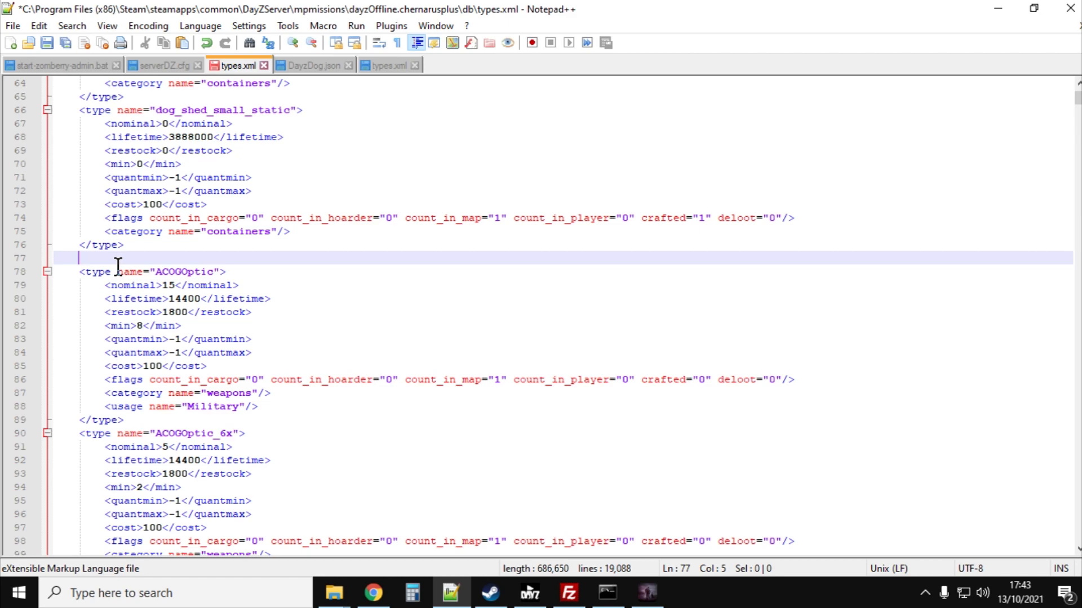
pyautogui.scroll(1, 174, 265)
pyautogui.scroll(20, 175, 264)
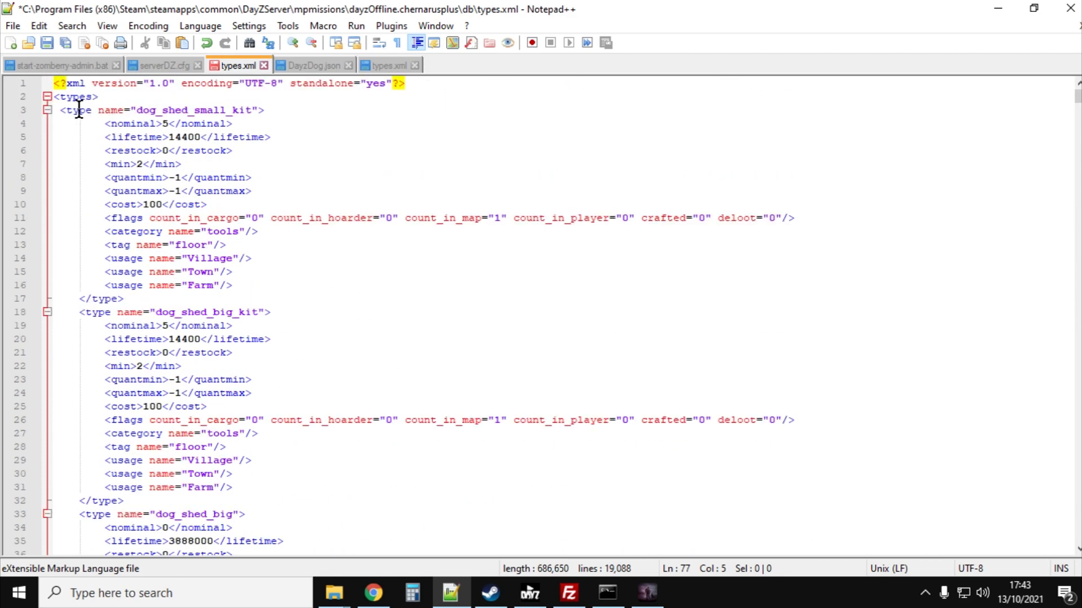
pyautogui.click(115, 101)
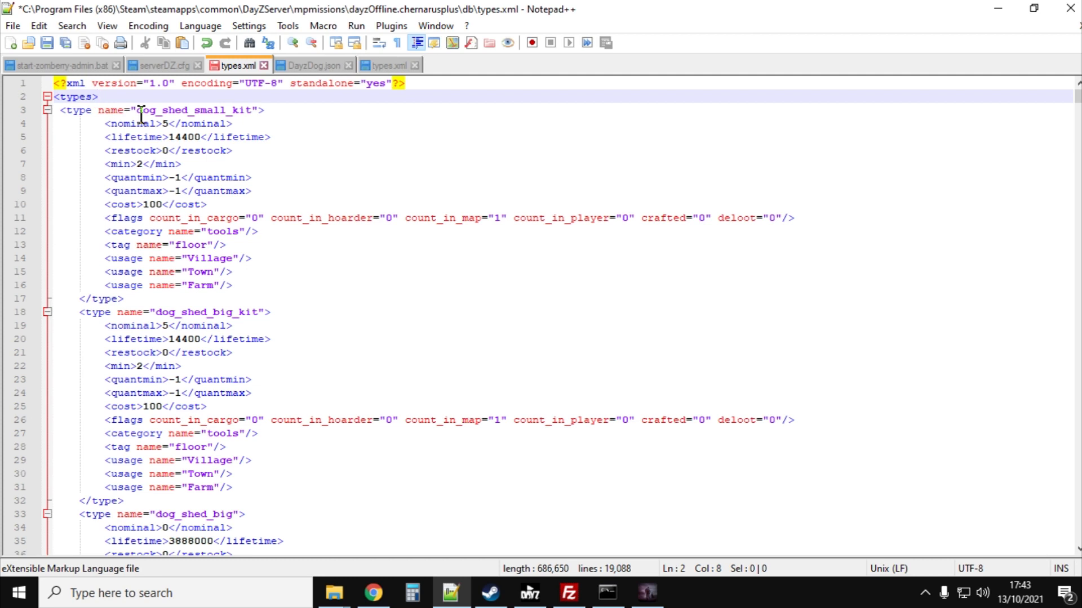
pyautogui.press('Return')
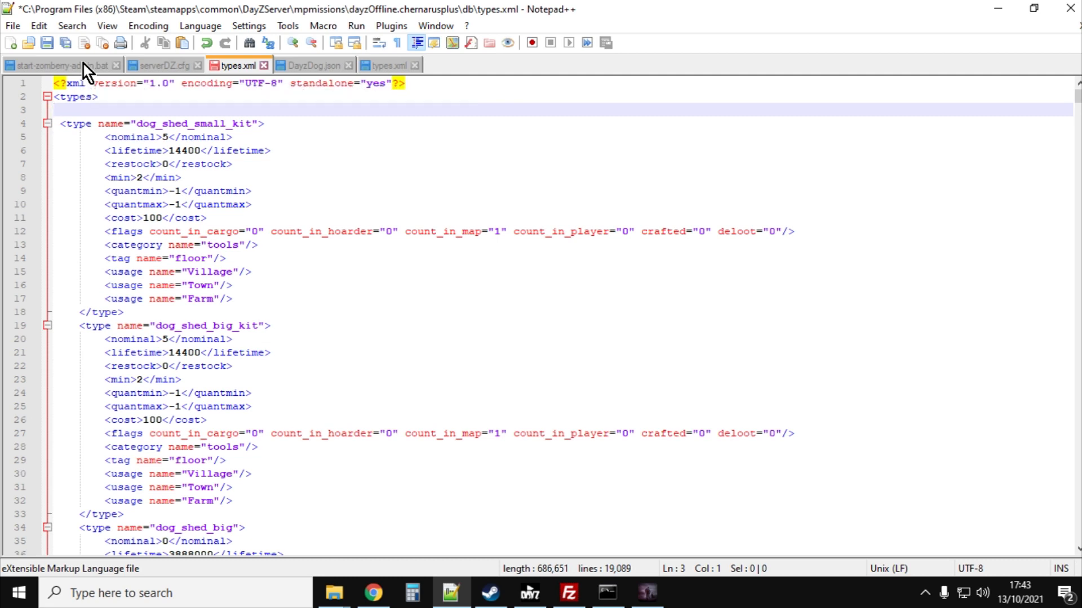
# Open the start-zomberry-admin batch file from the DayZServer folder in Notepad++
pyautogui.click(335, 593)
pyautogui.click(316, 522)
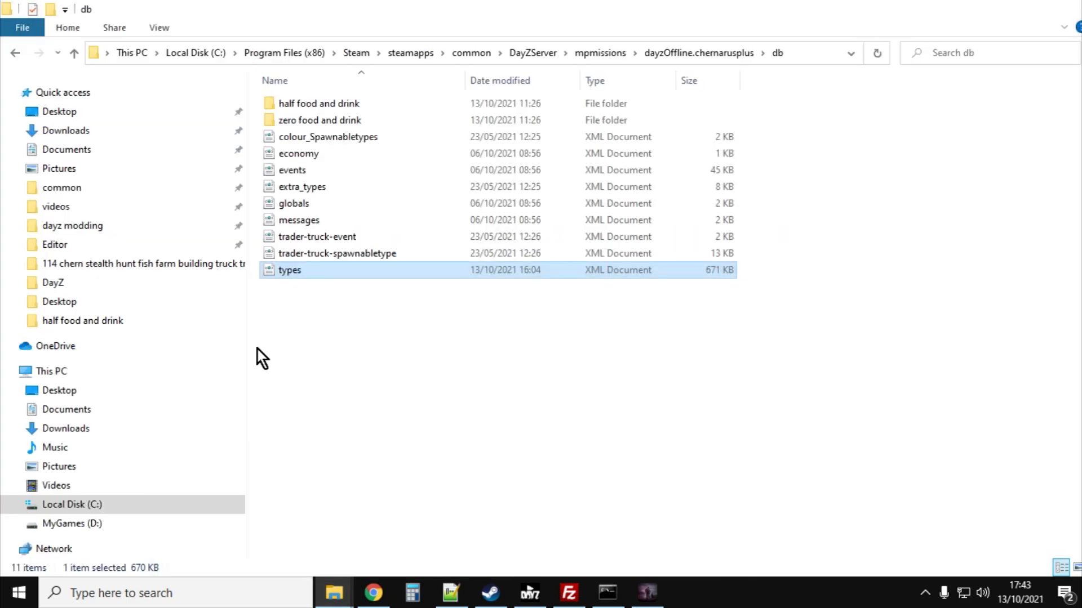
pyautogui.click(74, 54)
pyautogui.click(74, 53)
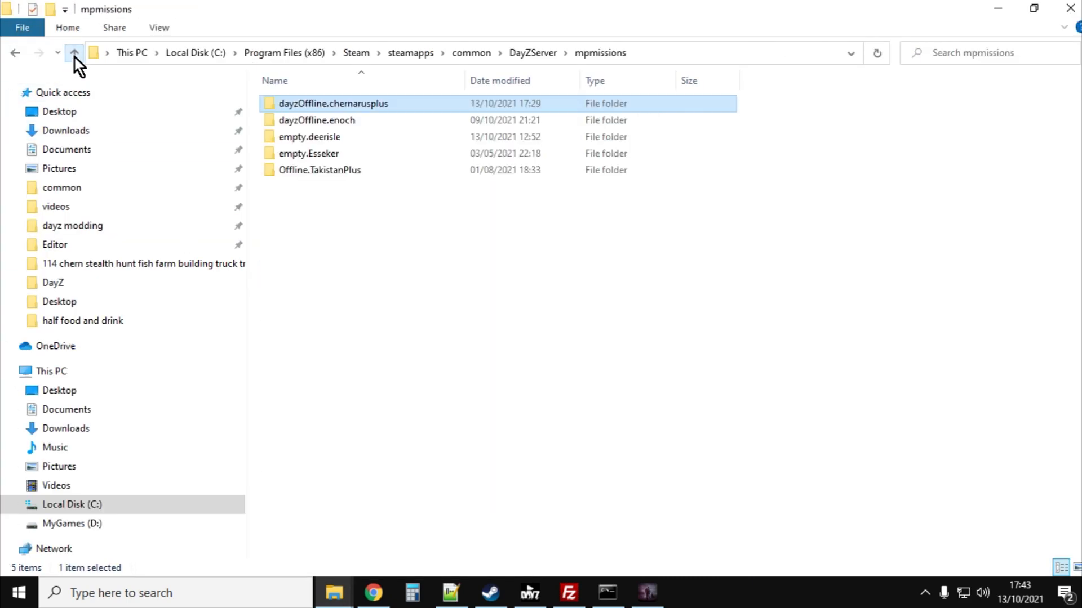
pyautogui.click(74, 54)
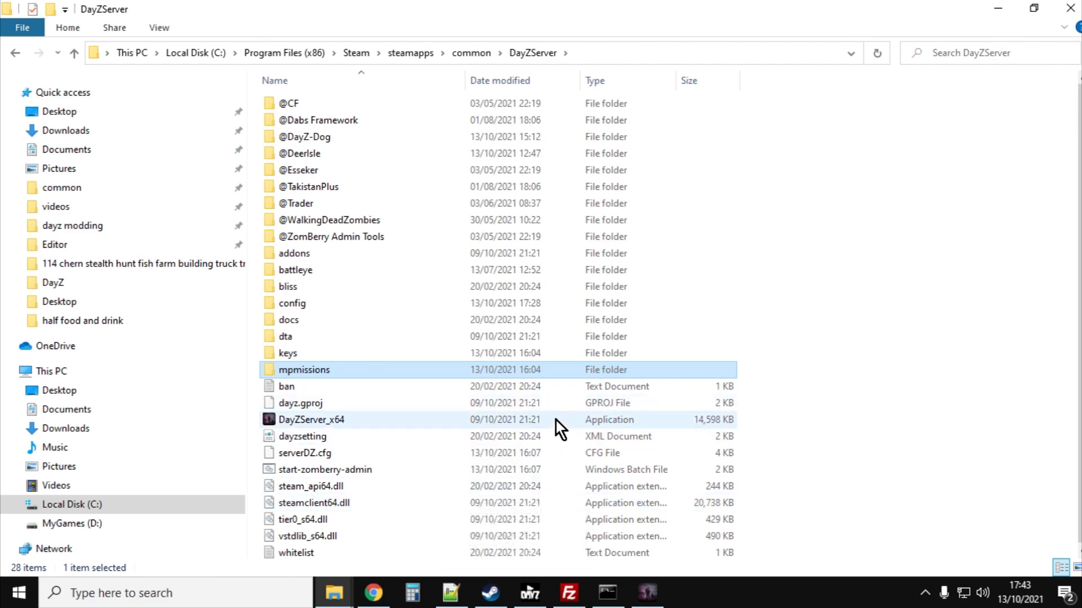
pyautogui.click(345, 471)
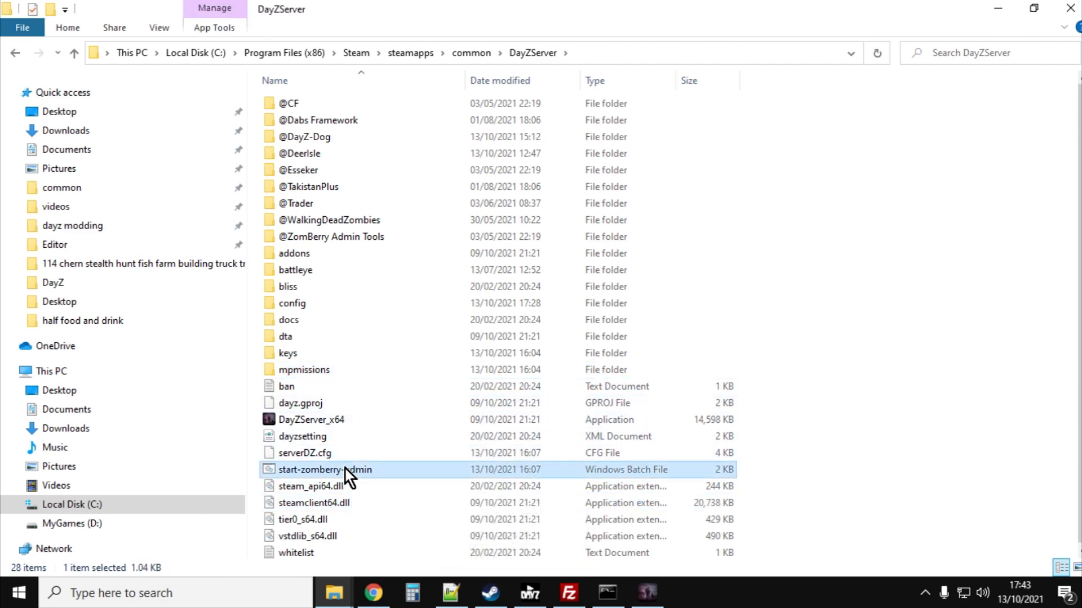
pyautogui.rightClick(326, 476)
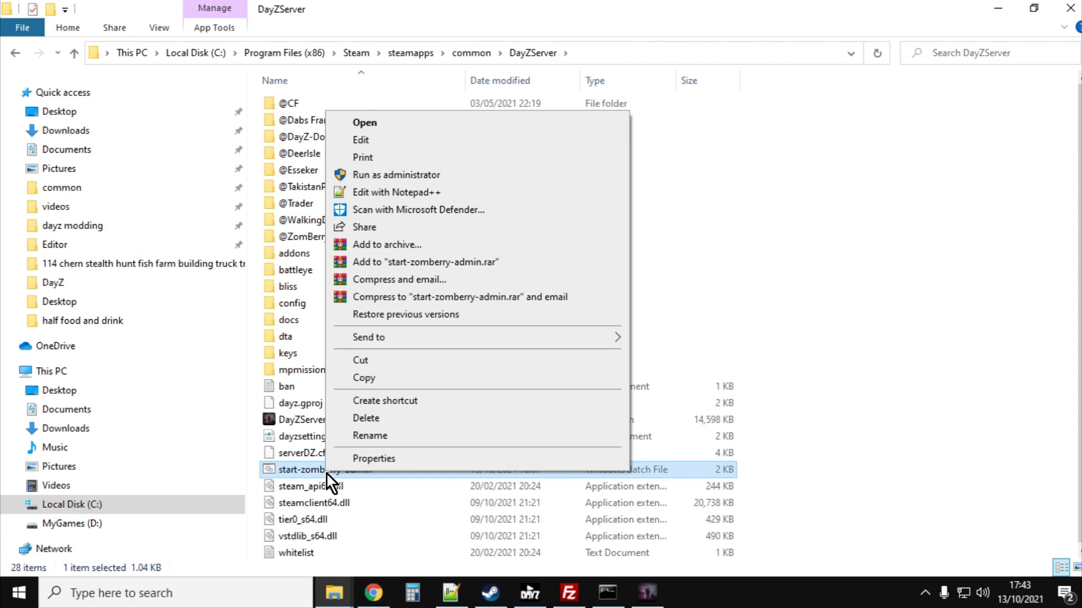
pyautogui.click(384, 196)
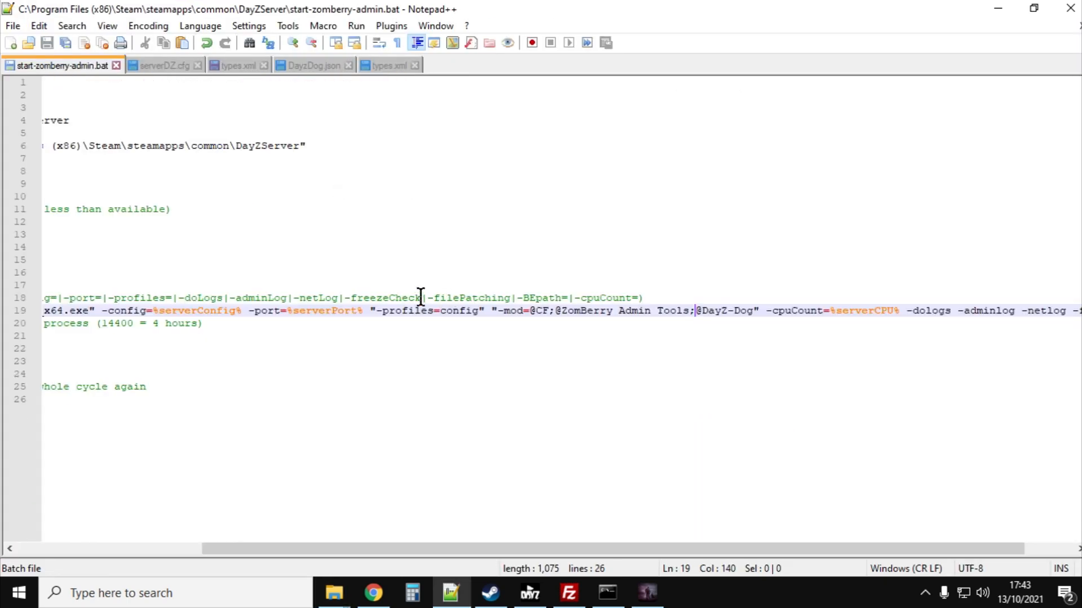
pyautogui.moveTo(359, 545); pyautogui.dragTo(33, 553)
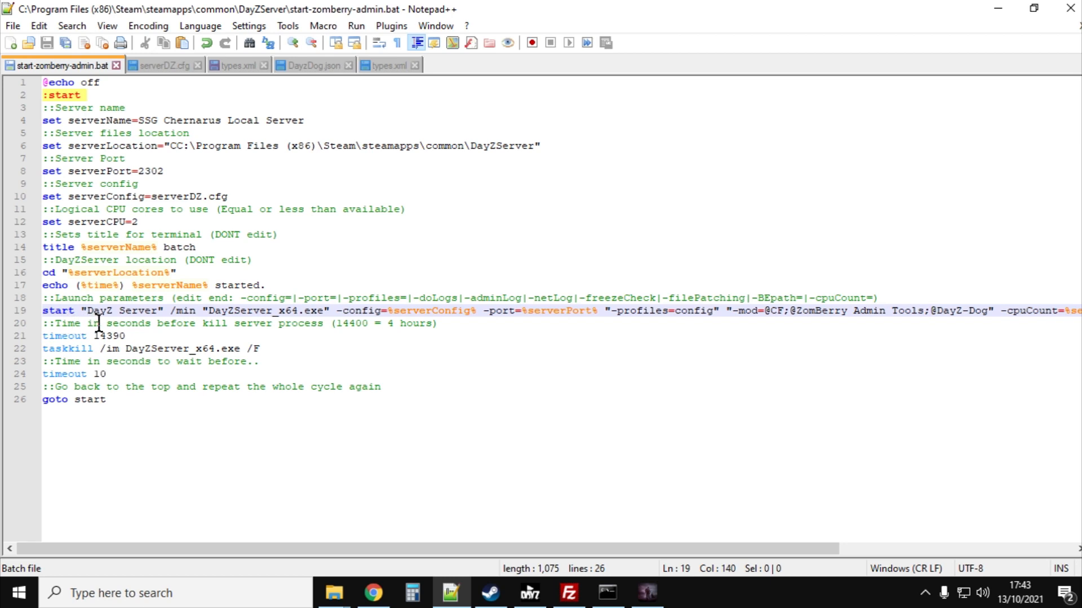
pyautogui.moveTo(488, 549); pyautogui.dragTo(749, 545)
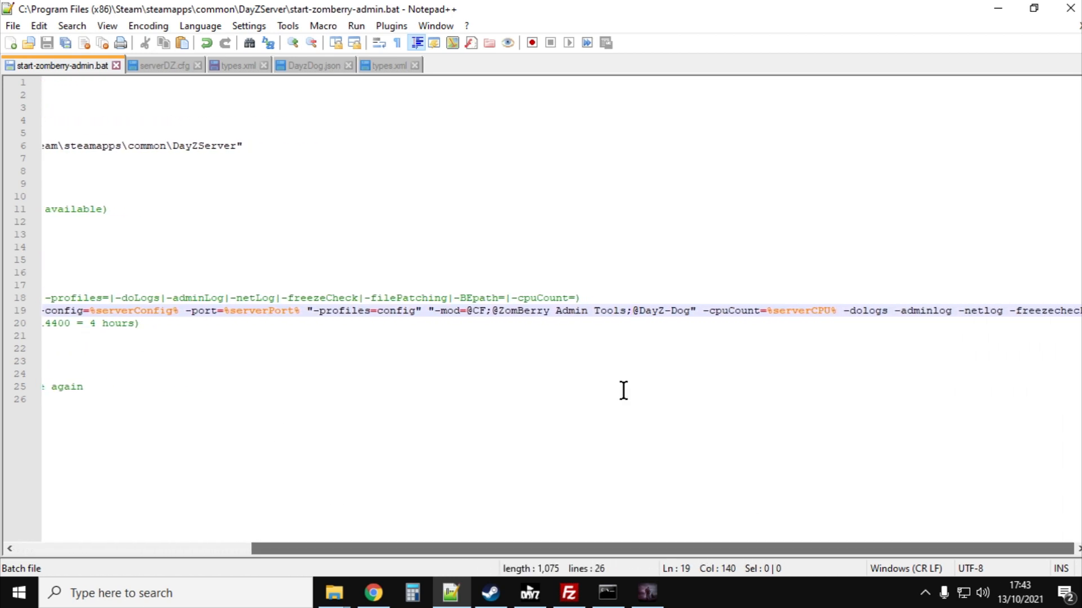
pyautogui.moveTo(429, 323); pyautogui.dragTo(705, 323)
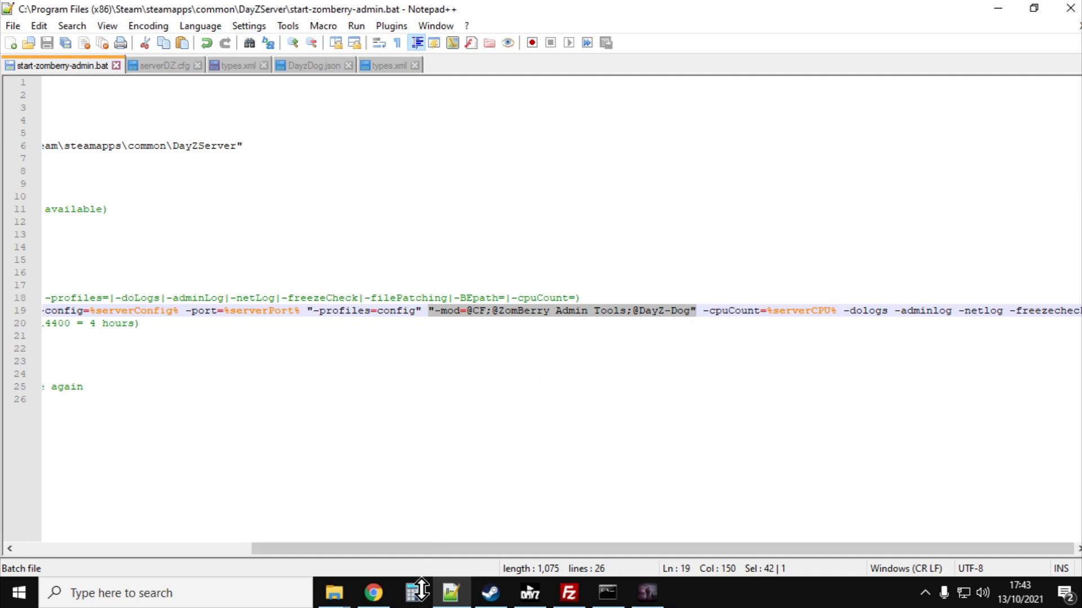
pyautogui.moveTo(334, 593)
pyautogui.click(289, 547)
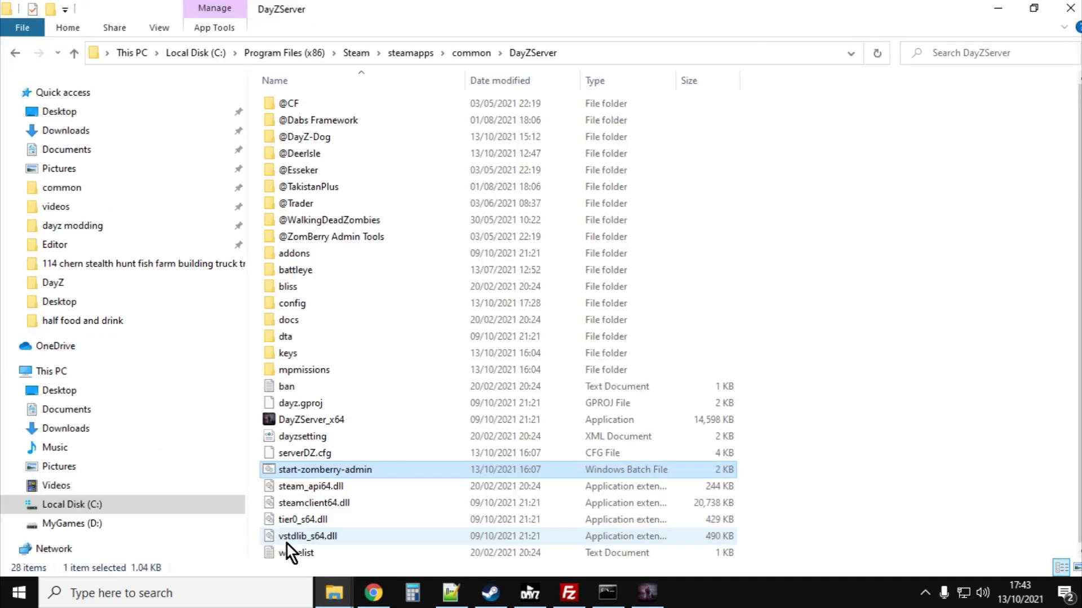
pyautogui.click(313, 136)
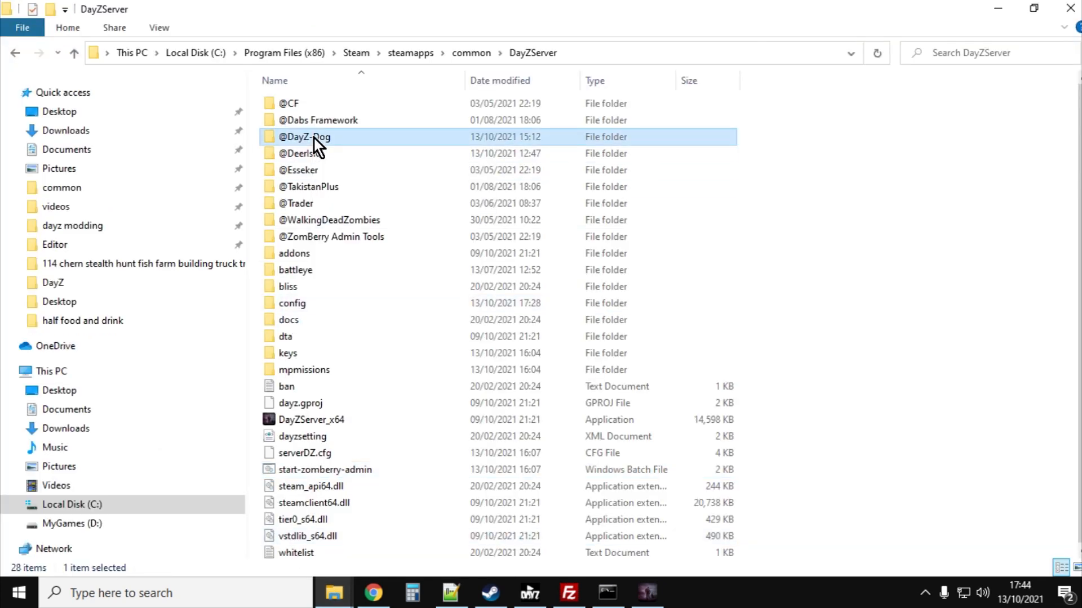
pyautogui.click(313, 137)
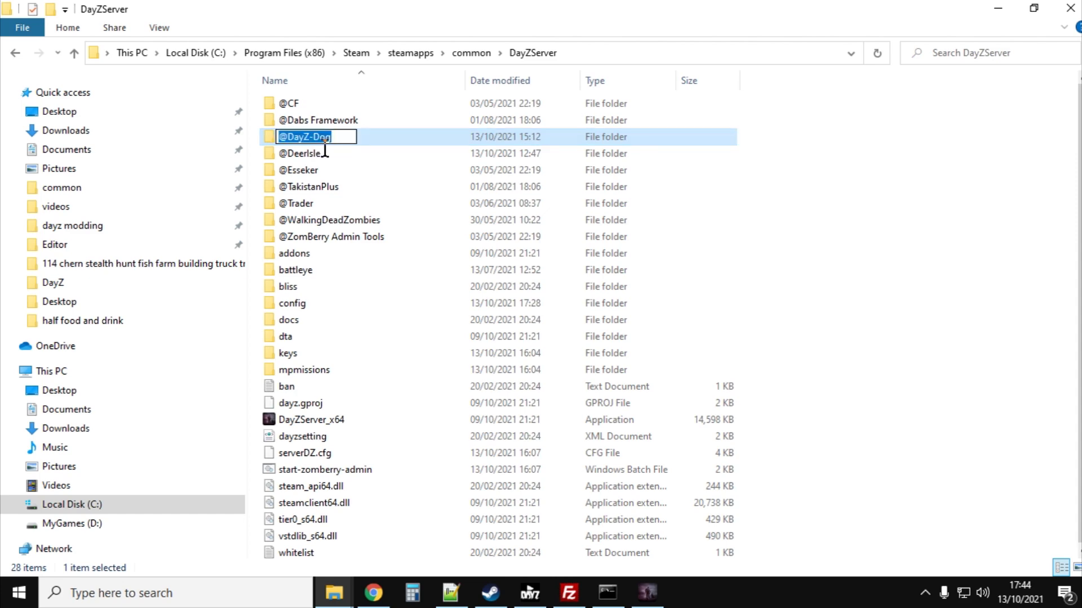
pyautogui.rightClick(313, 136)
pyautogui.click(339, 182)
pyautogui.click(773, 252)
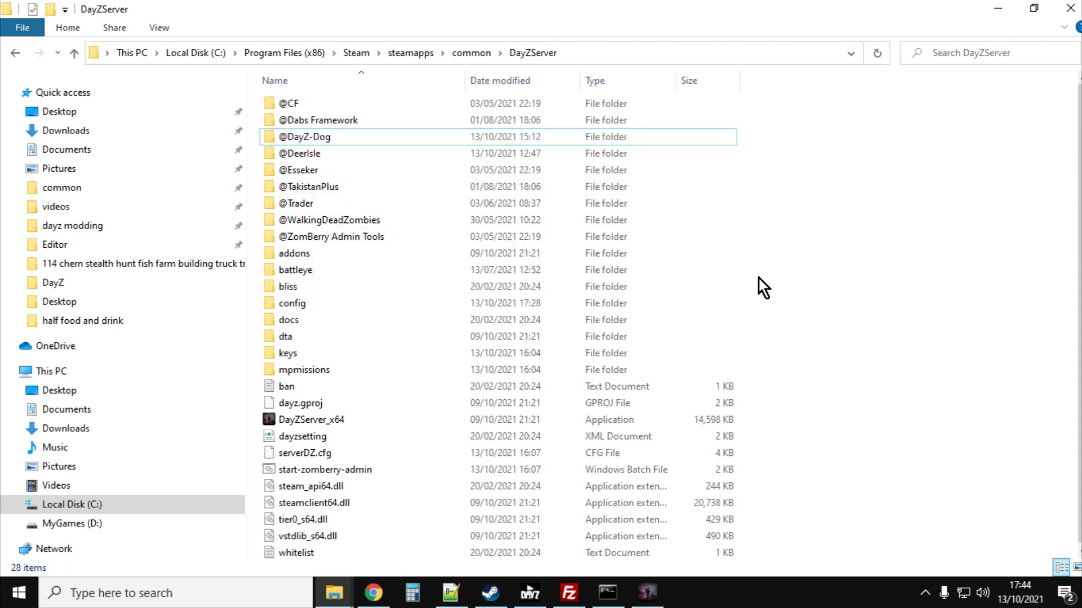
pyautogui.click(451, 592)
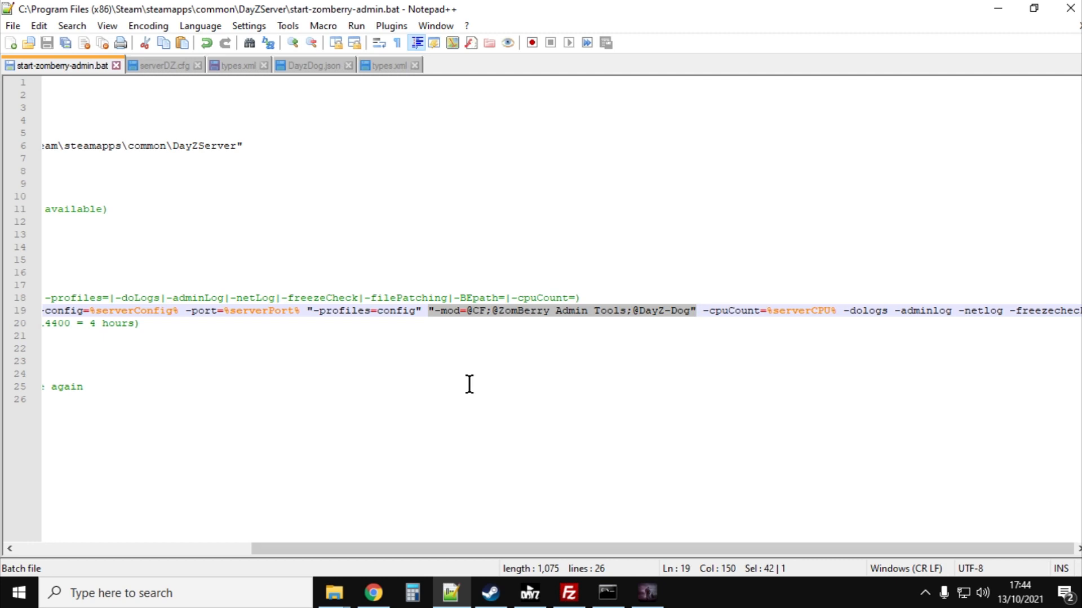
pyautogui.click(690, 313)
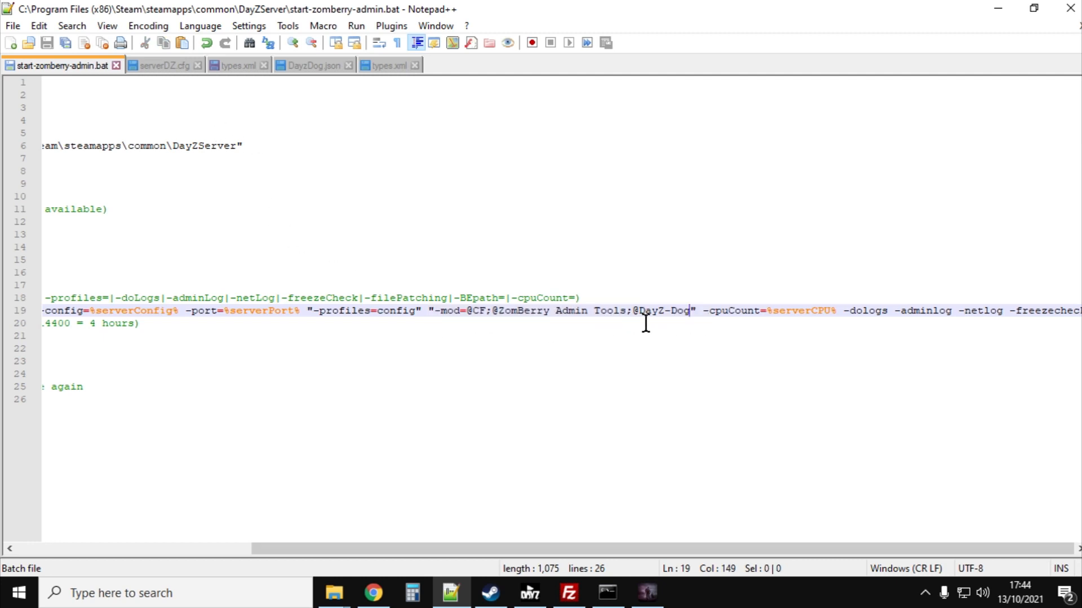
pyautogui.moveTo(632, 313); pyautogui.dragTo(696, 315)
pyautogui.rightClick(665, 314)
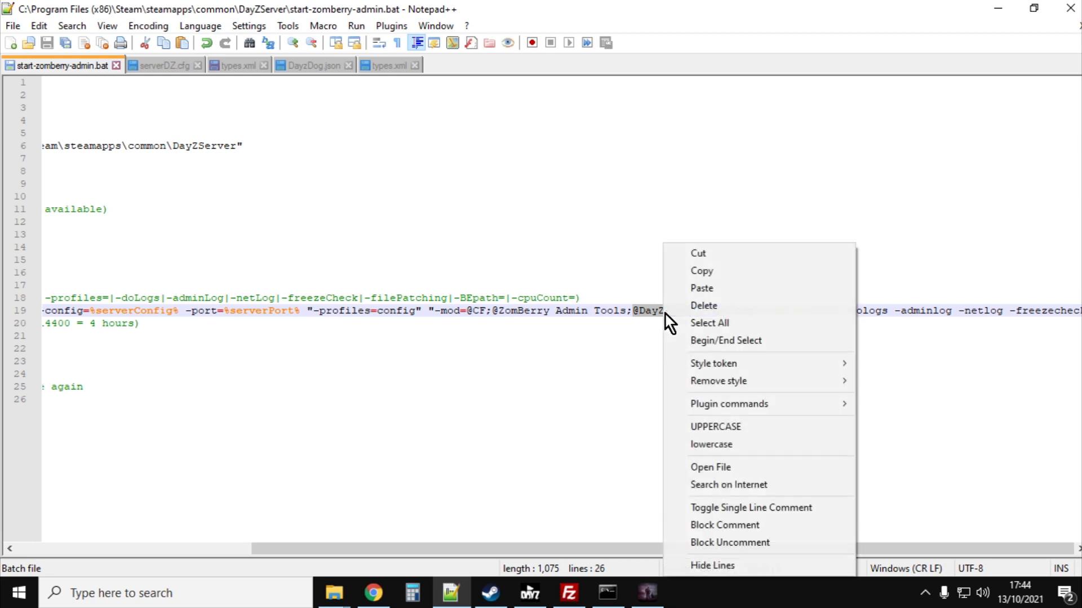
pyautogui.click(702, 288)
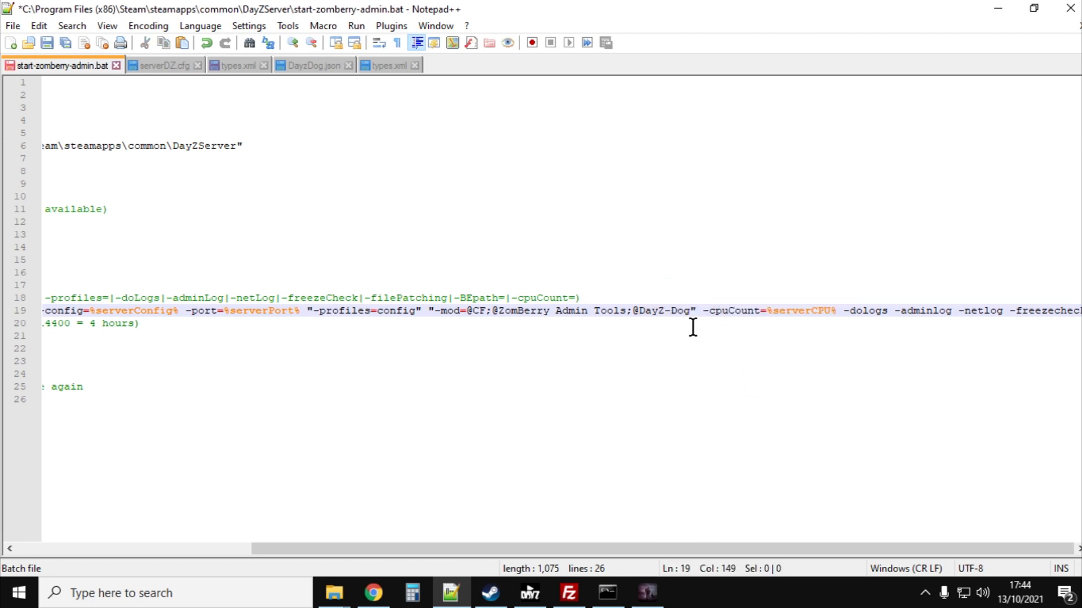
pyautogui.moveTo(569, 552); pyautogui.dragTo(285, 549)
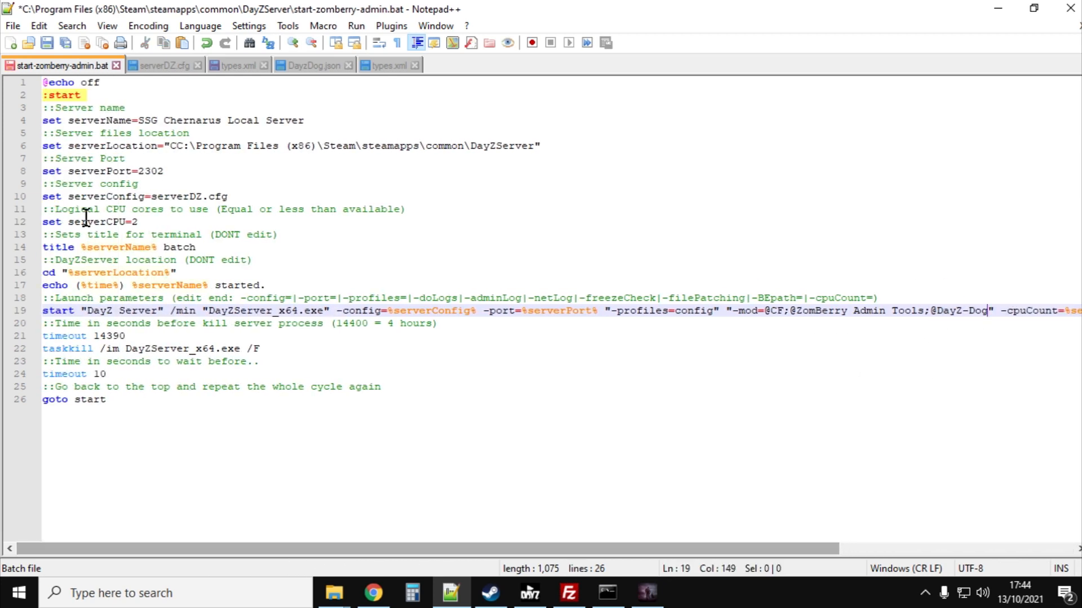
pyautogui.click(48, 45)
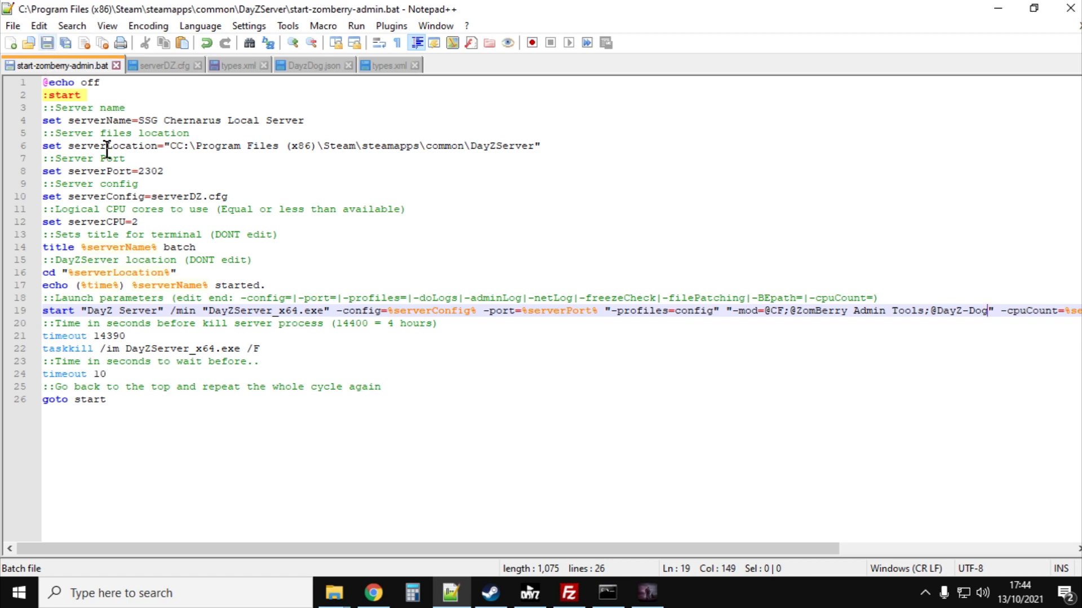
# Switch to File Explorer and open the Dayz-Dog folder inside DayZServer's config folder
pyautogui.click(335, 605)
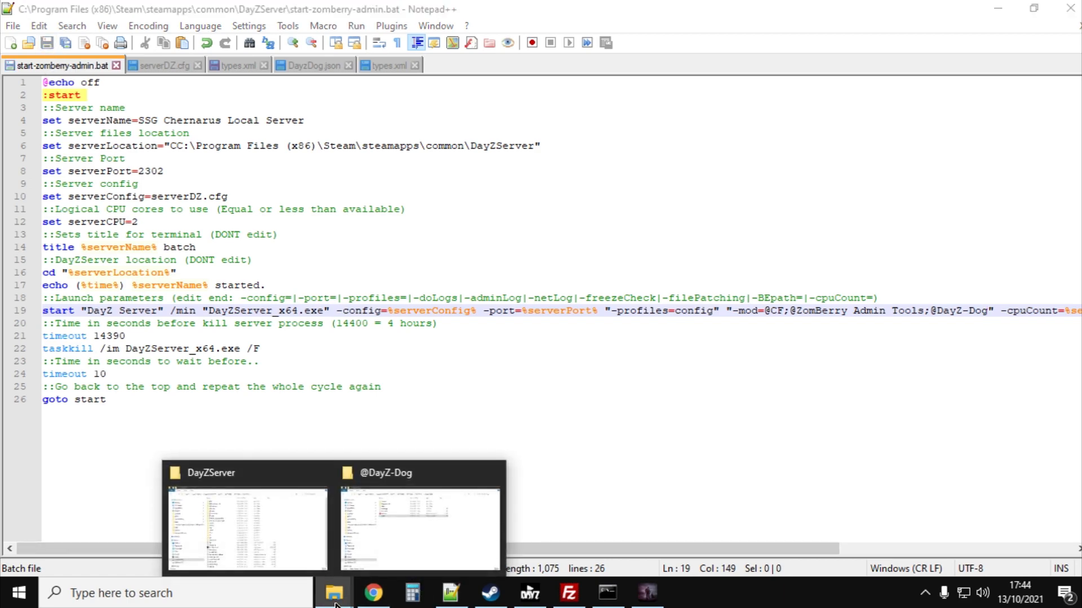
pyautogui.click(254, 532)
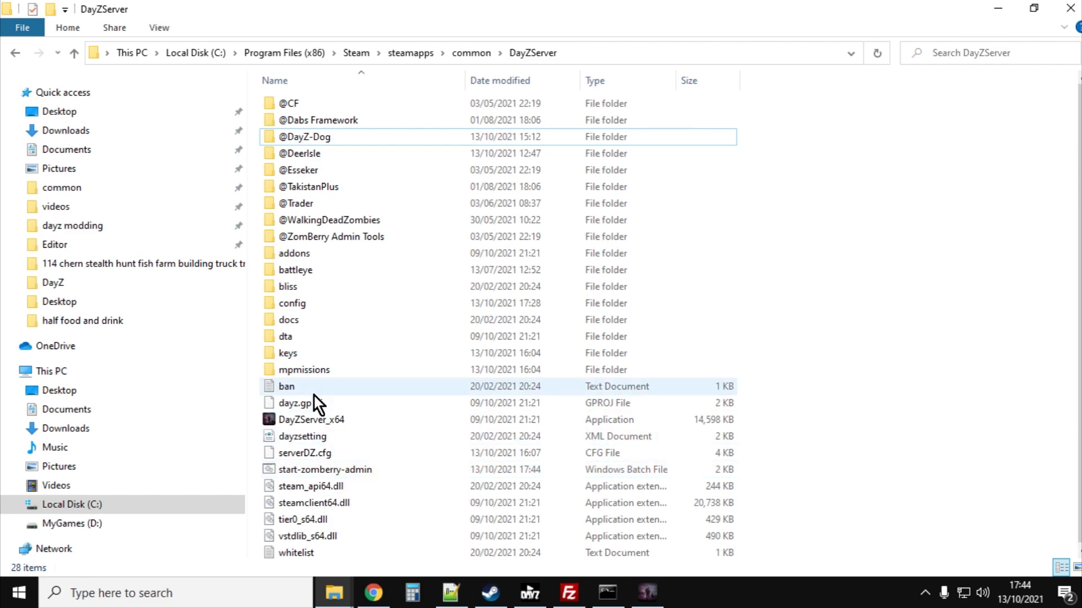
pyautogui.doubleClick(300, 302)
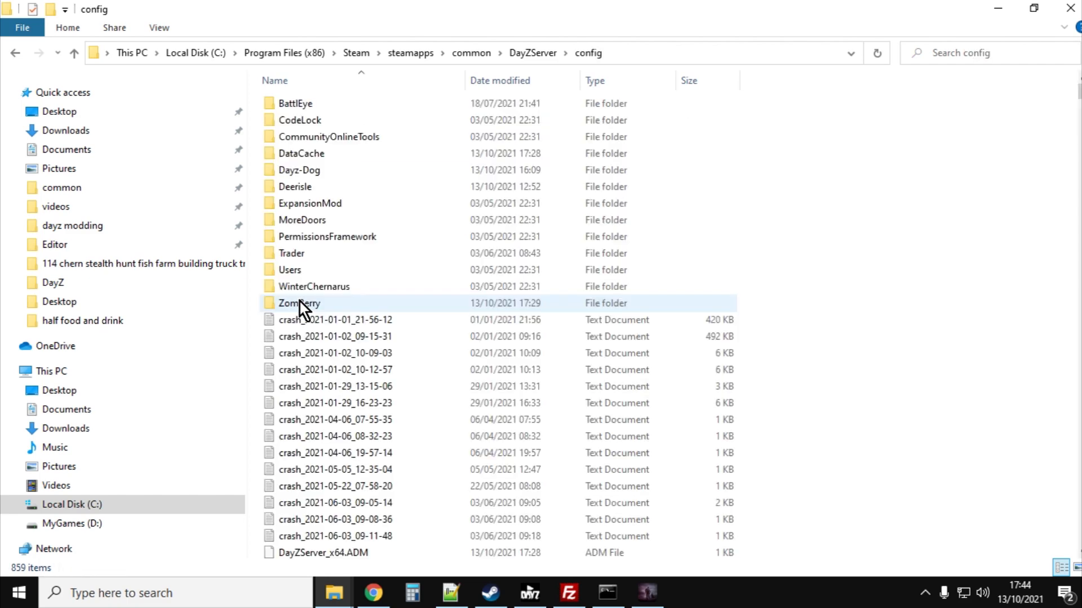
pyautogui.doubleClick(303, 176)
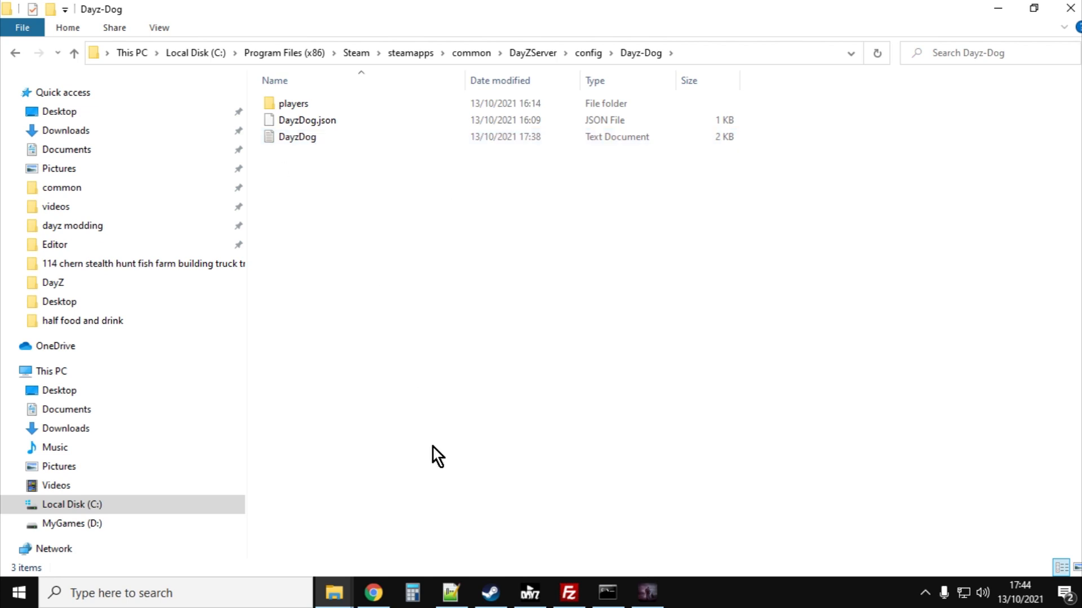
# Switch to Steam and read through the DayZ-Dog Workshop page, covering installation, how it works, known issues and required items
pyautogui.click(490, 592)
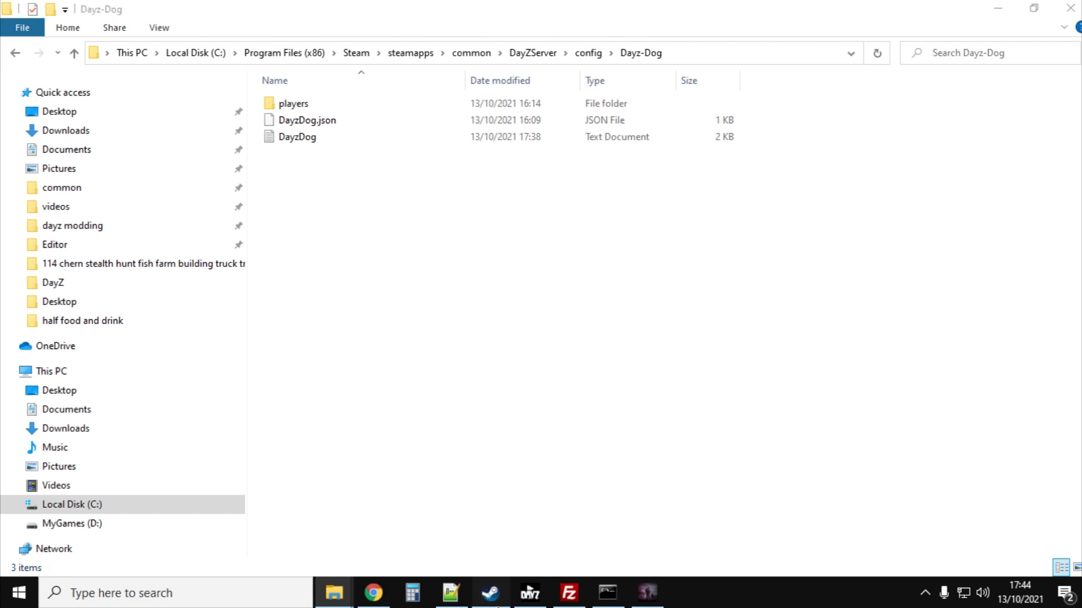
pyautogui.scroll(-5, 343, 412)
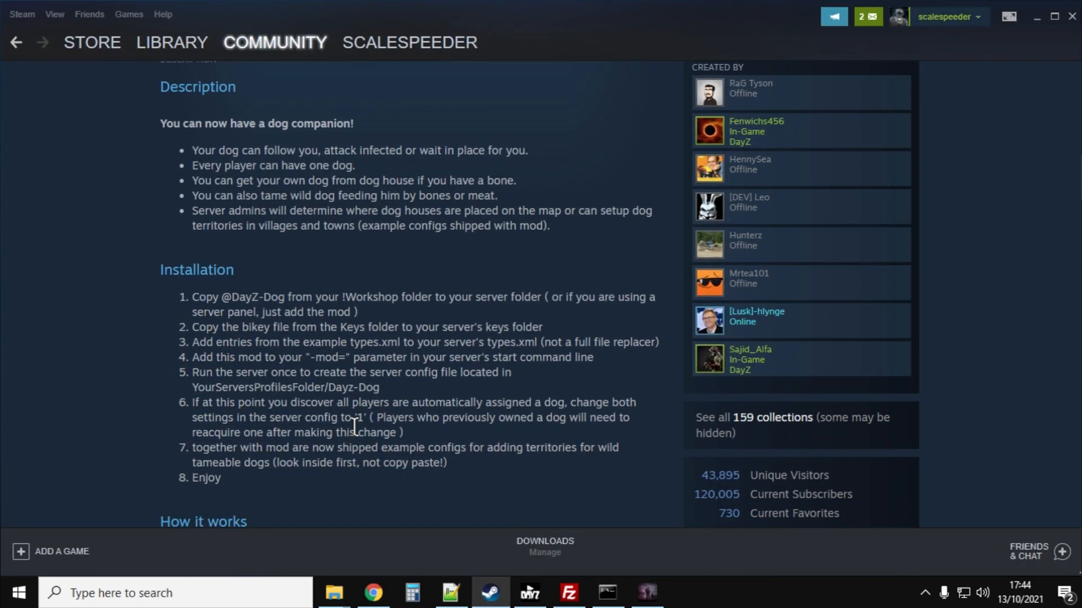
pyautogui.scroll(-6, 254, 358)
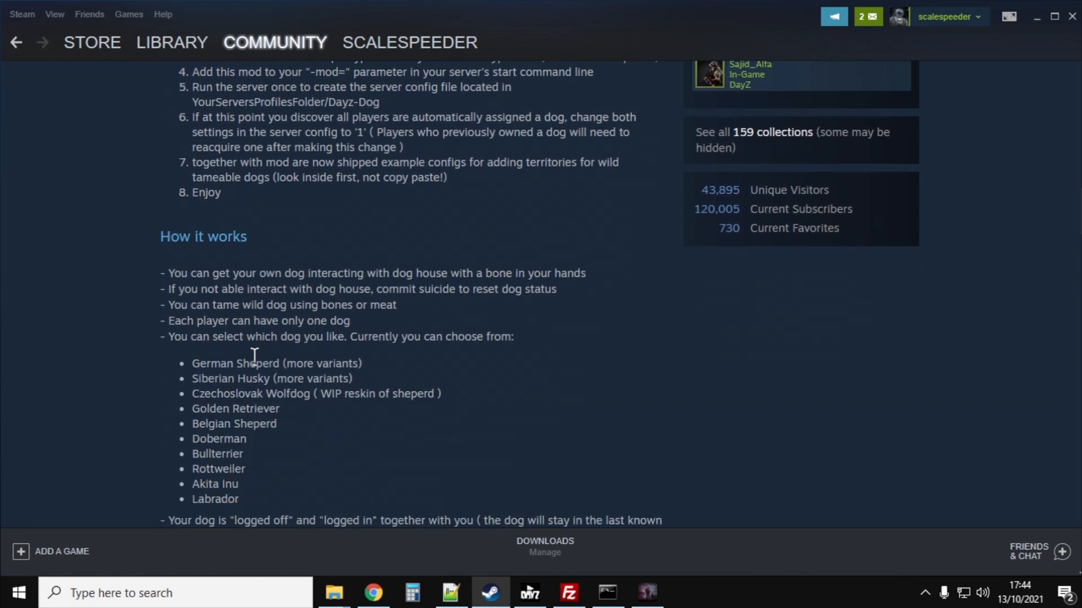
pyautogui.scroll(-6, 253, 251)
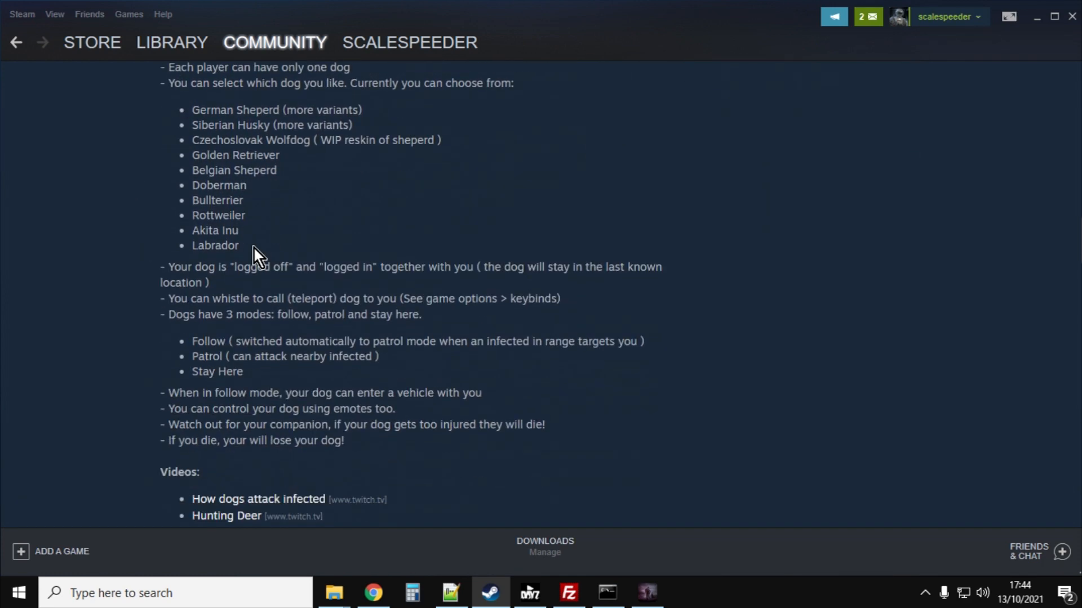
pyautogui.scroll(-3, 263, 263)
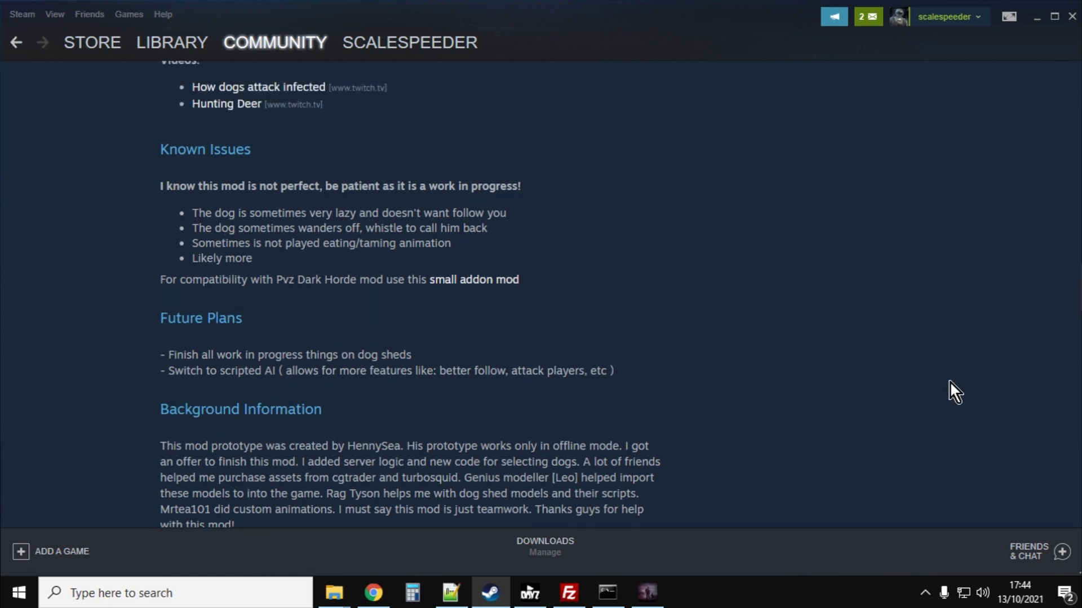
pyautogui.moveTo(1079, 304); pyautogui.dragTo(1076, 65)
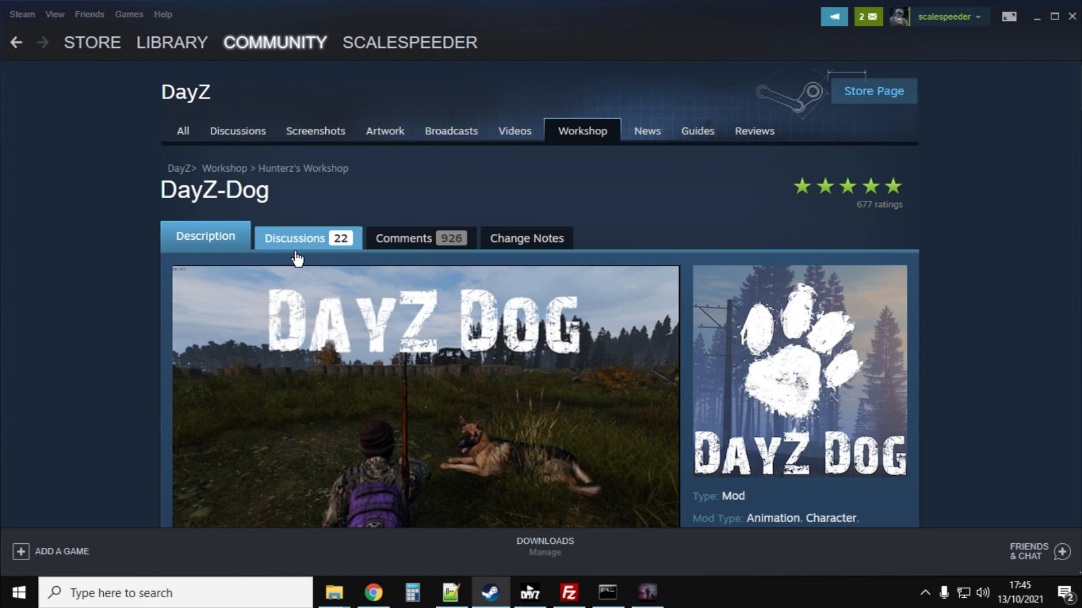
pyautogui.scroll(-1, 92, 373)
pyautogui.scroll(-2, 93, 376)
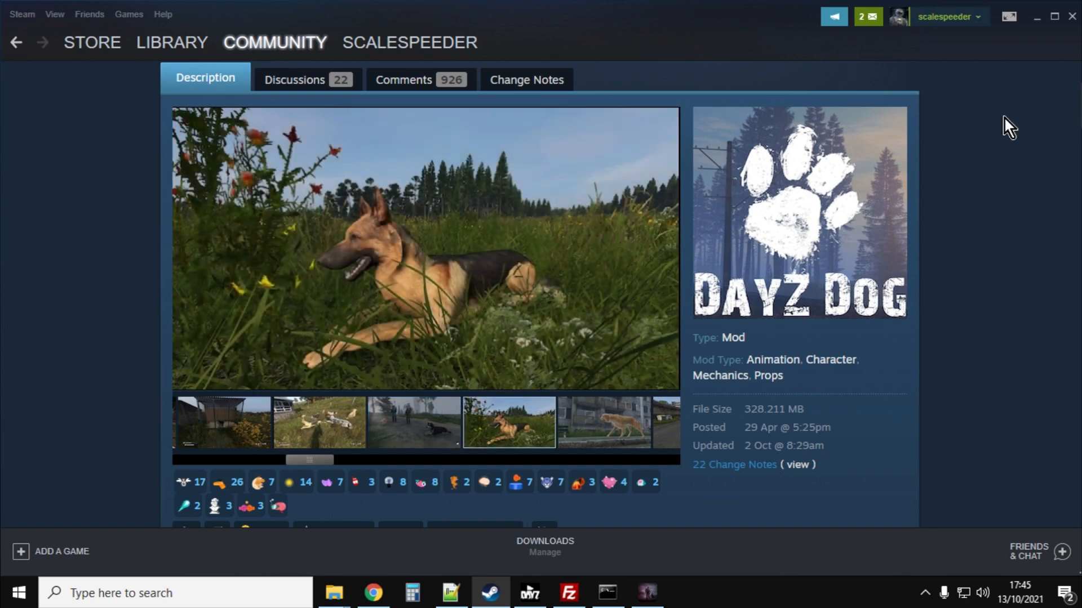
pyautogui.scroll(-4, 665, 402)
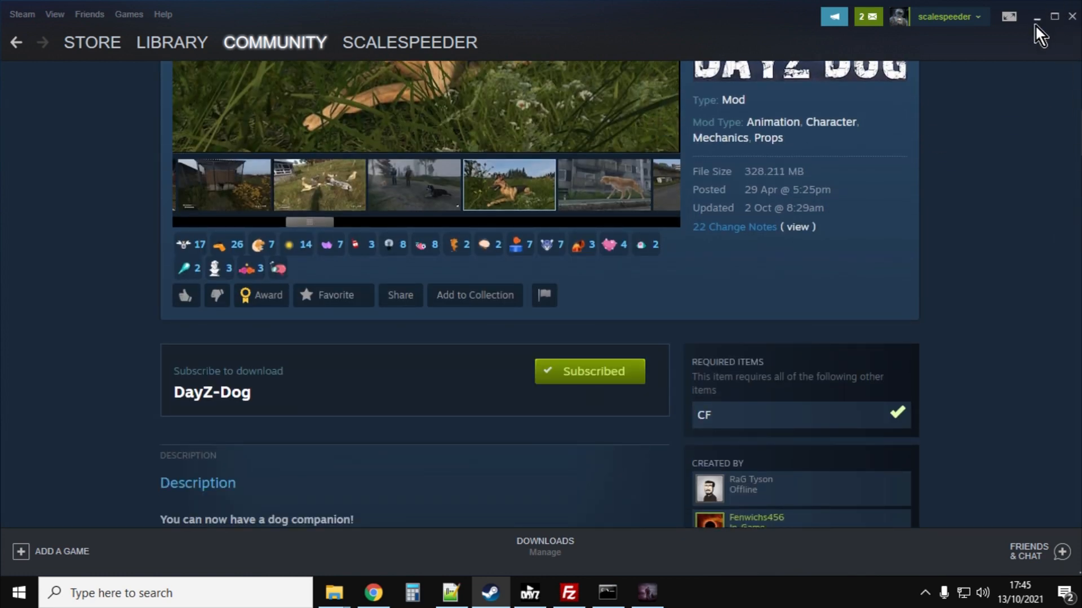
# Switch to FileZilla and view the PC Nitrado 1C connection settings in the Site Manager, then close it
pyautogui.hotkey('alt', 'Tab')
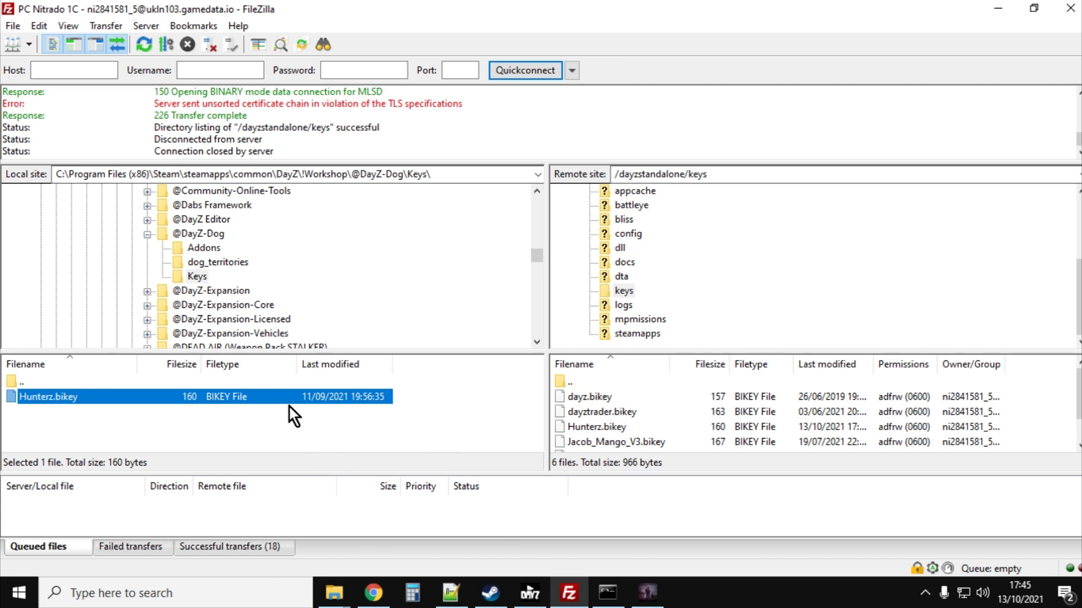
pyautogui.scroll(5, 227, 319)
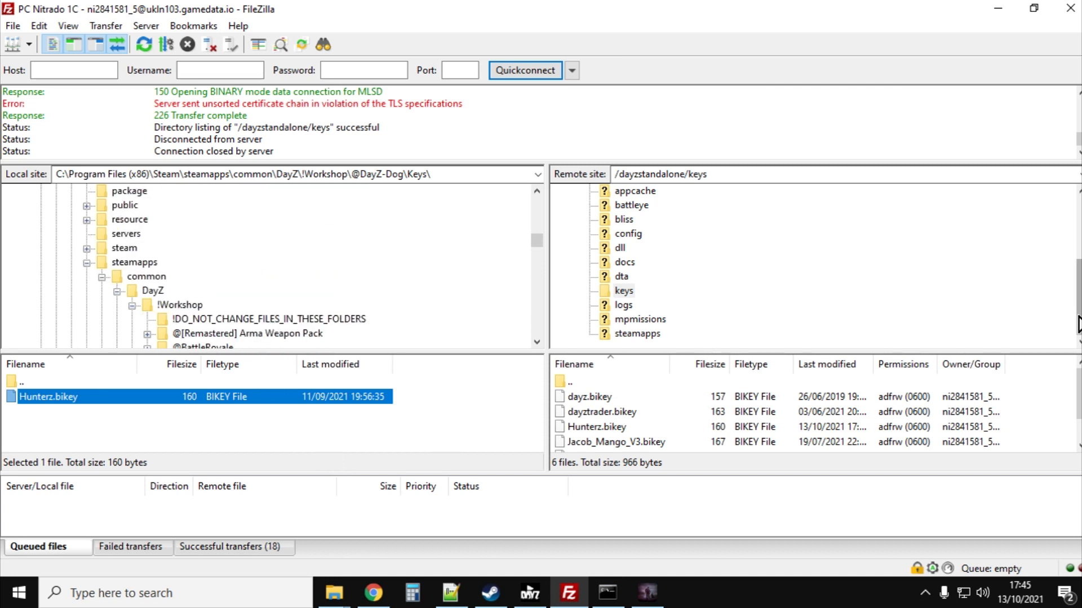
pyautogui.scroll(3, 1077, 326)
pyautogui.scroll(2, 191, 269)
pyautogui.scroll(12, 191, 269)
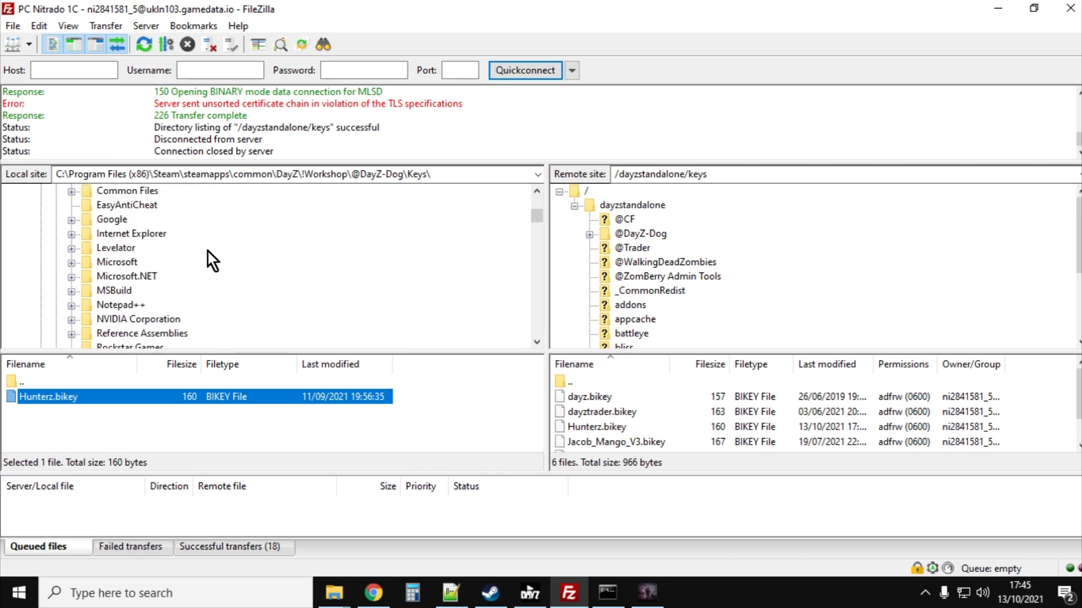
pyautogui.click(12, 25)
pyautogui.moveTo(29, 38)
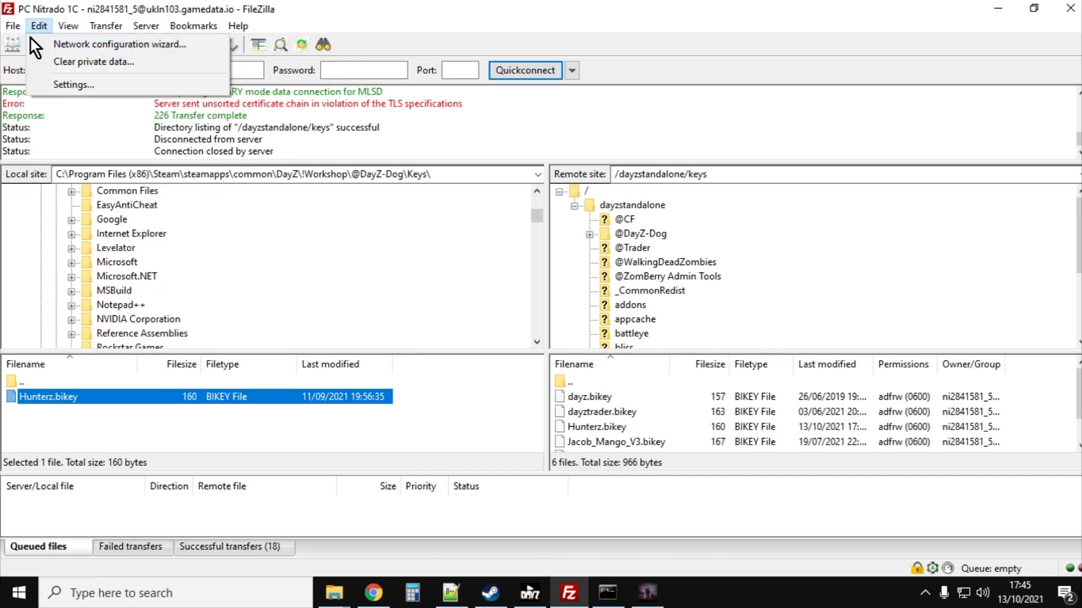
pyautogui.click(32, 42)
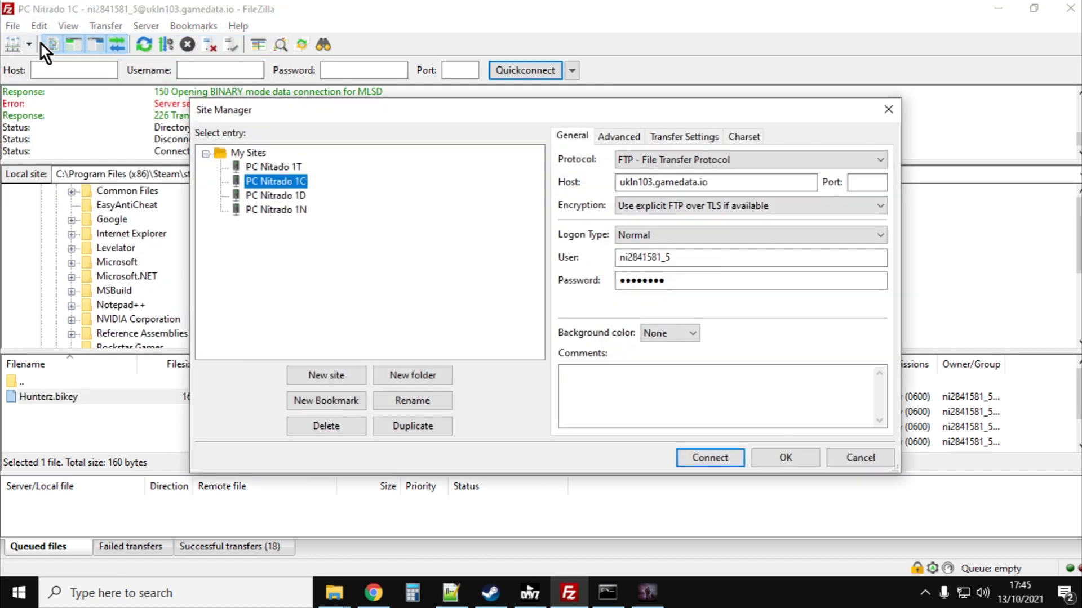
pyautogui.click(791, 462)
# Open DayZ's !Workshop folder on the local site
pyautogui.scroll(-9, 272, 256)
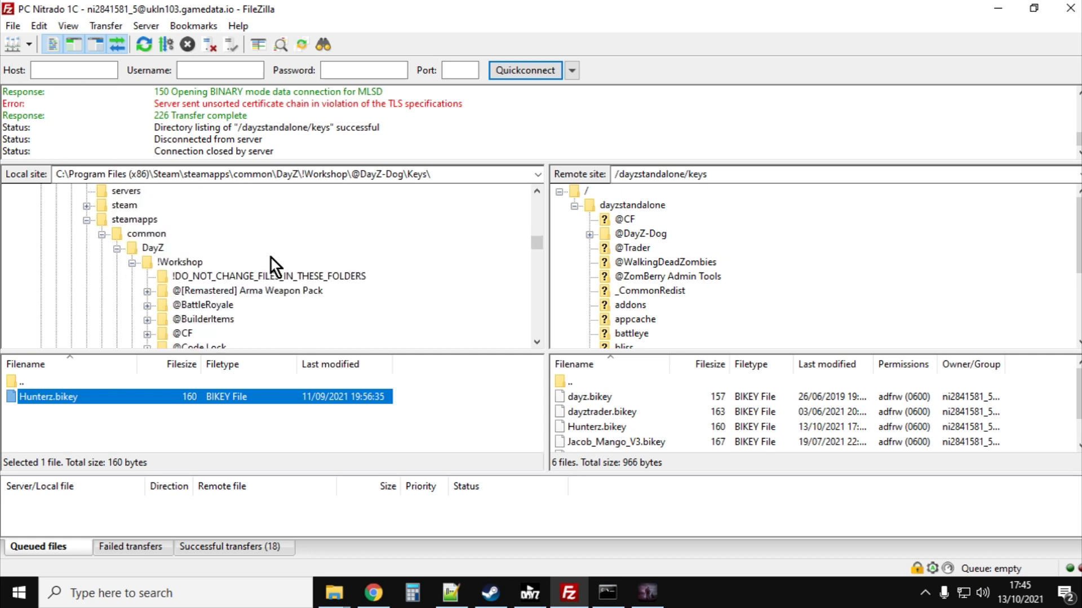
pyautogui.scroll(-1, 271, 265)
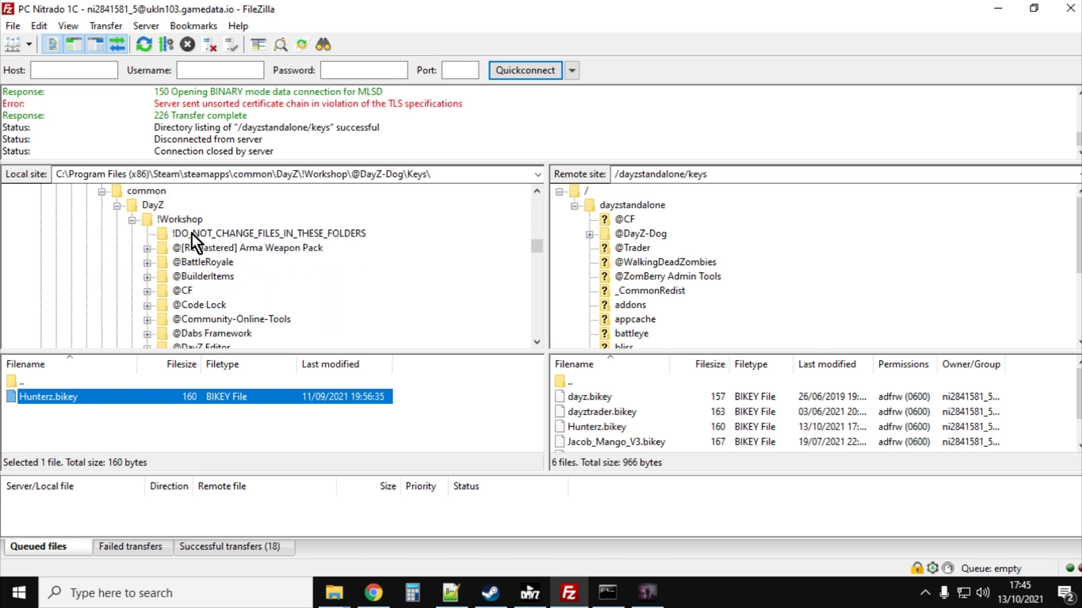
pyautogui.click(167, 222)
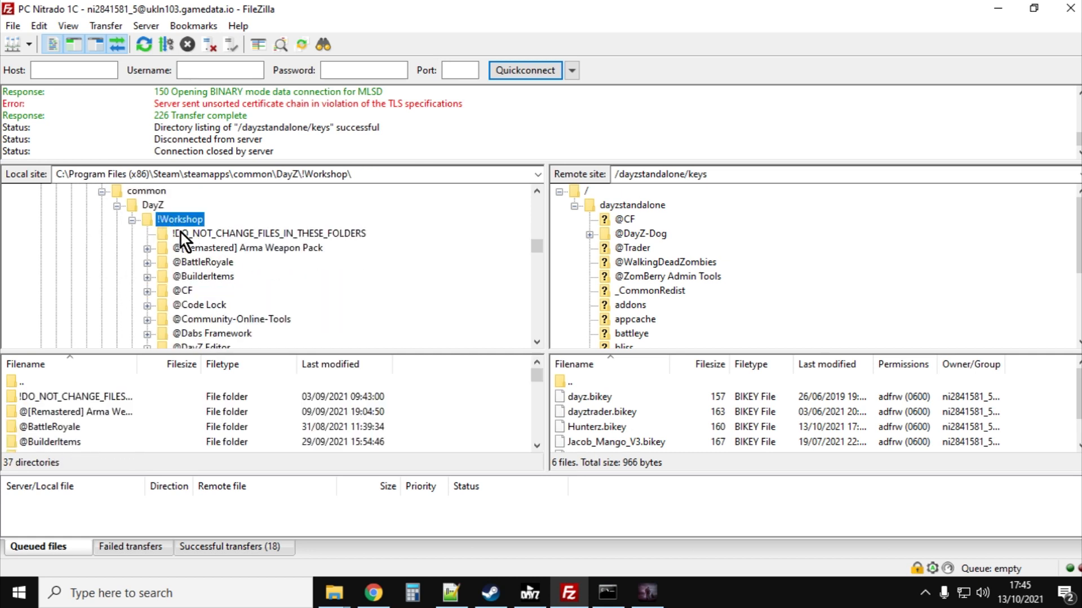
# Switch to the DayZ Launcher and open the CF mod's folder location in Windows Explorer
pyautogui.click(530, 593)
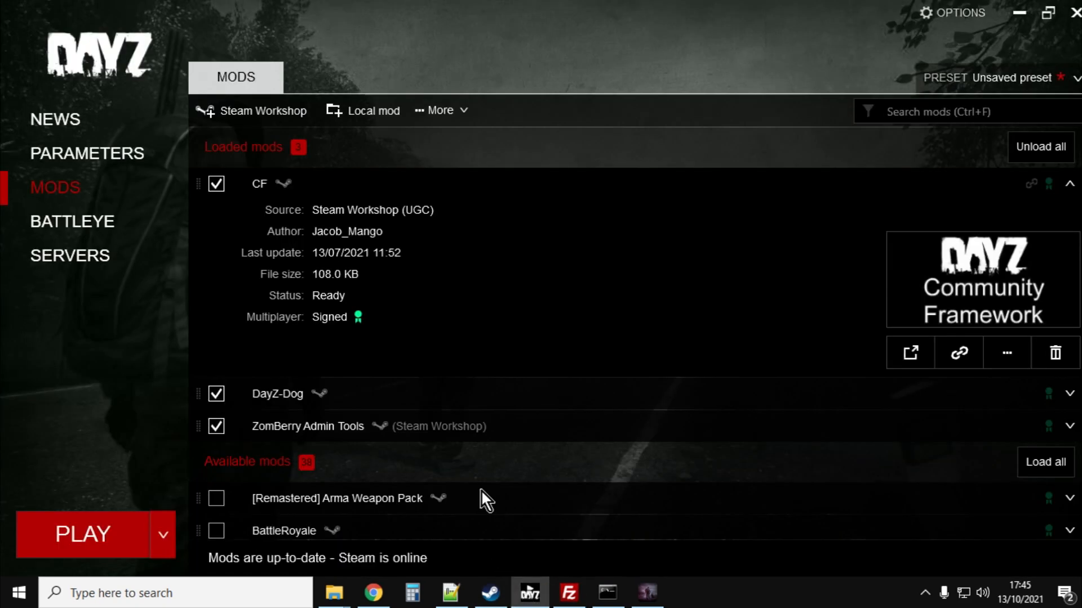
pyautogui.click(1070, 186)
pyautogui.click(1070, 186)
pyautogui.click(1016, 361)
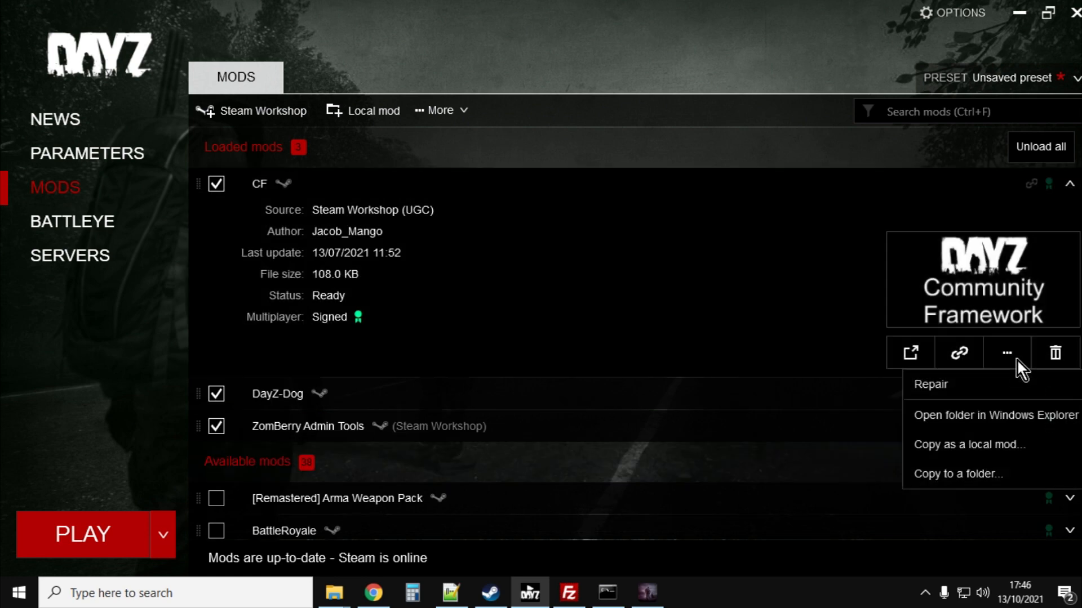
pyautogui.click(994, 419)
pyautogui.click(533, 302)
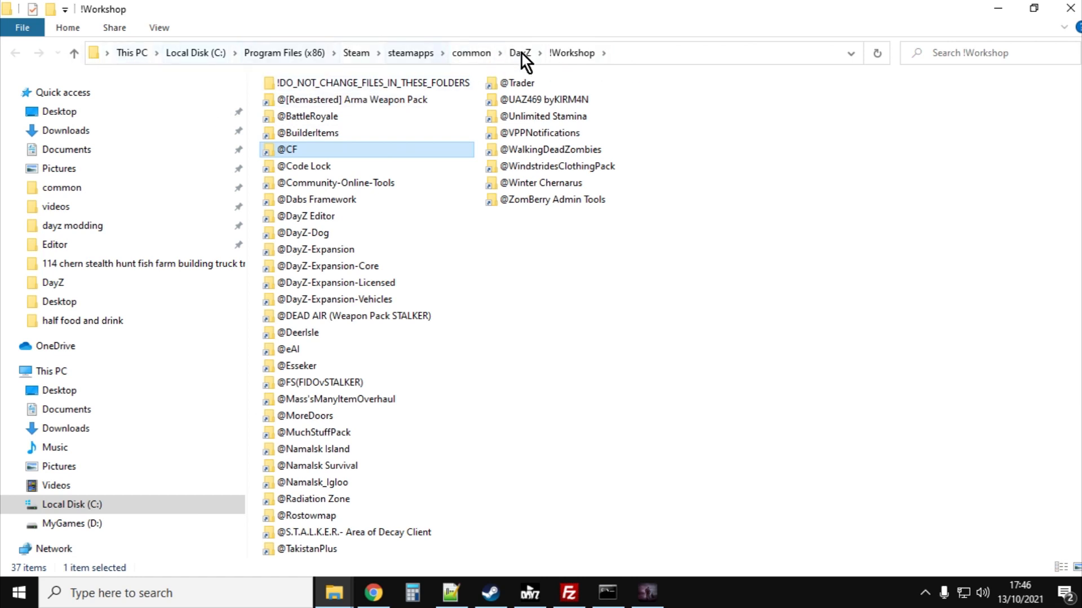
# Copy the full path of the !Workshop folder
pyautogui.click(723, 61)
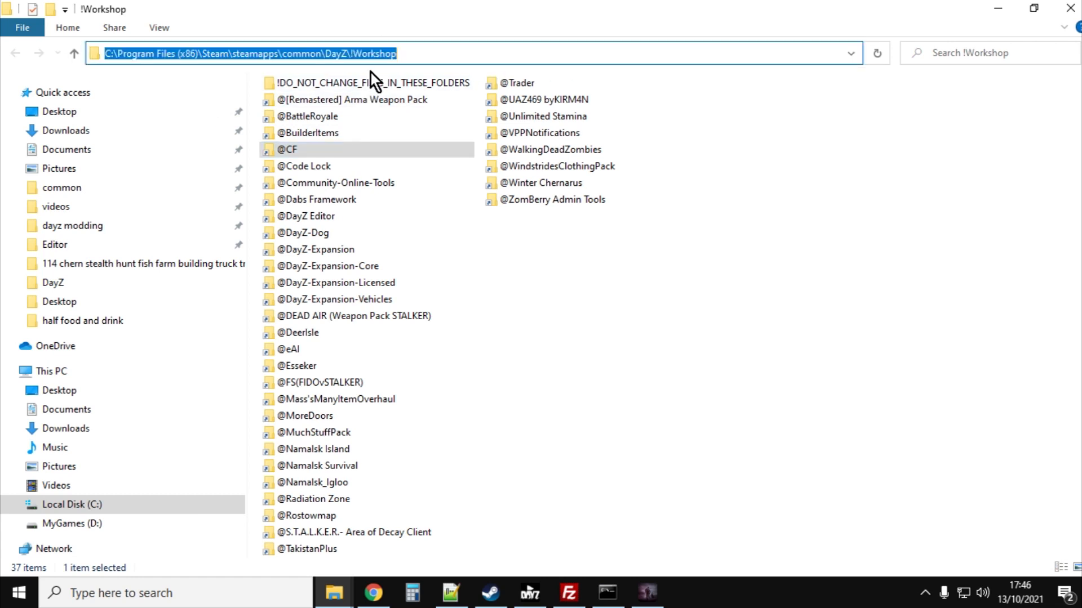
pyautogui.rightClick(329, 60)
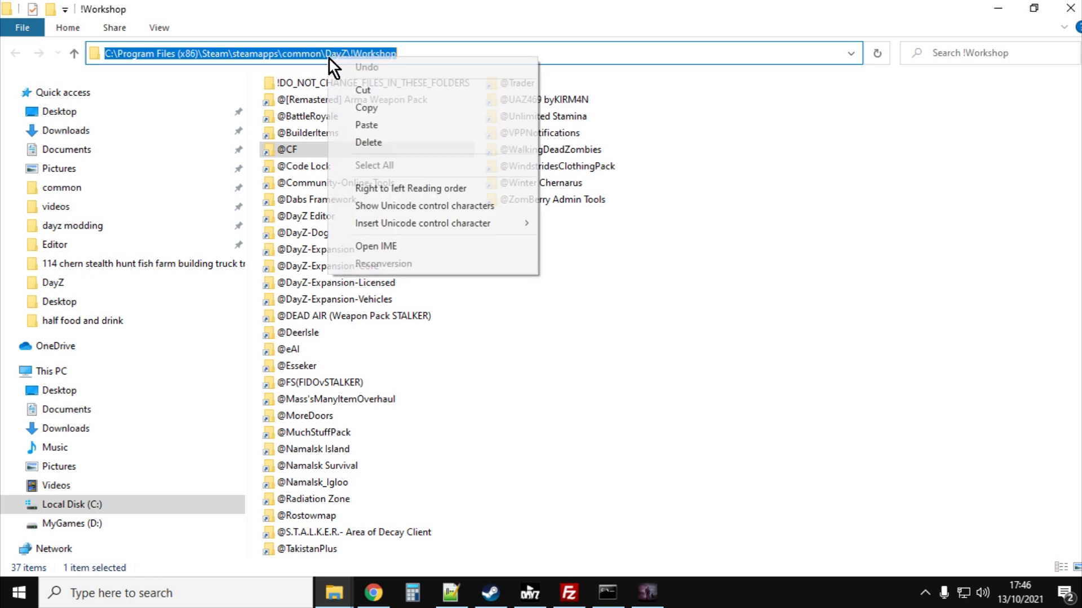
pyautogui.click(373, 115)
# Switch to FileZilla and load the copied !Workshop path as the local site, ending it with a backslash
pyautogui.click(569, 593)
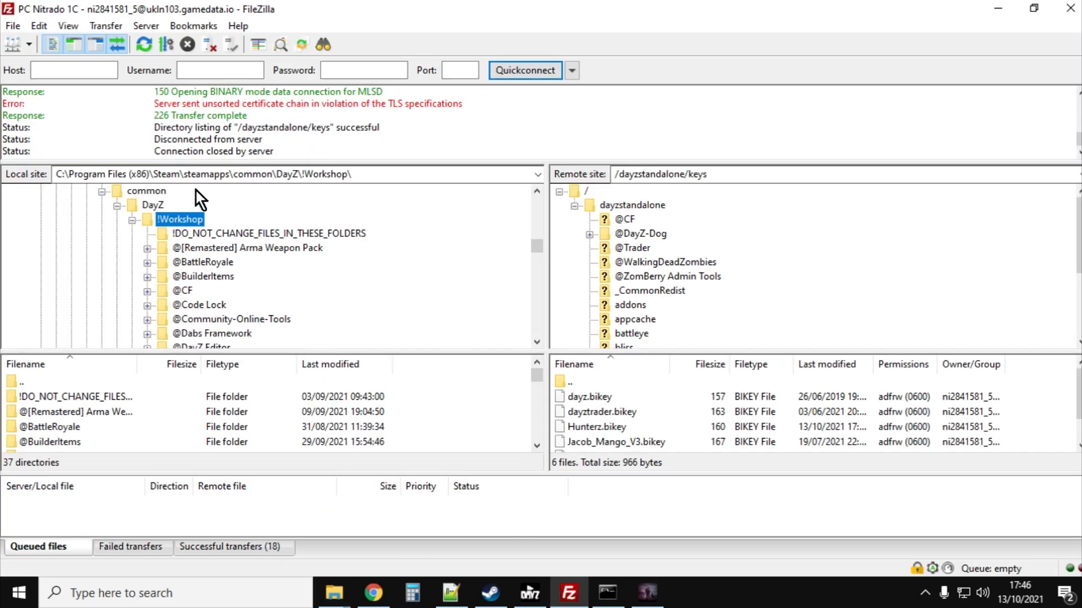
pyautogui.click(201, 180)
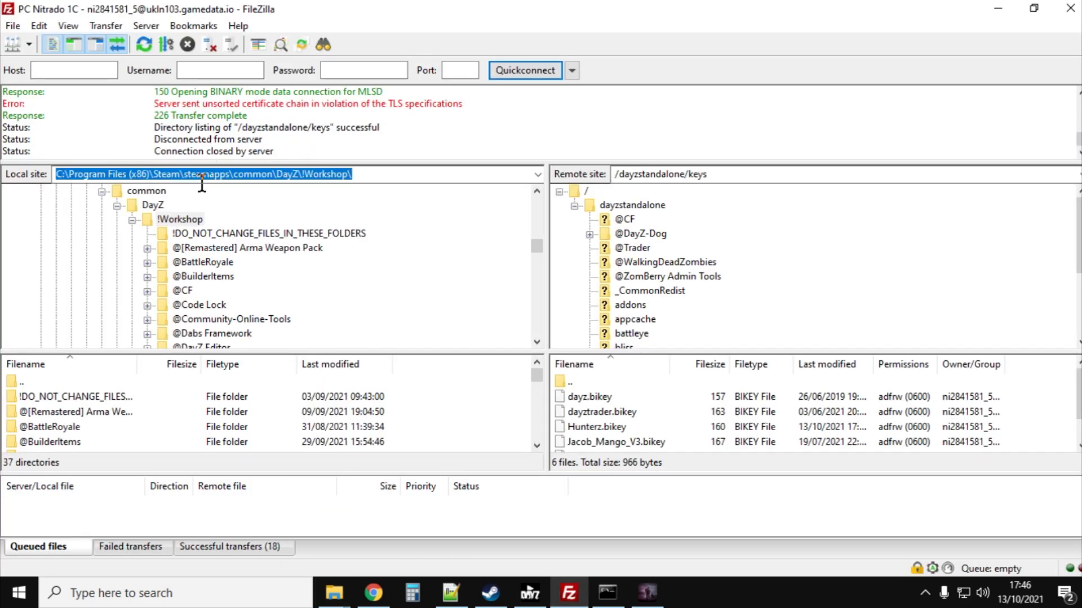
pyautogui.rightClick(202, 180)
pyautogui.click(242, 240)
pyautogui.write('\\')
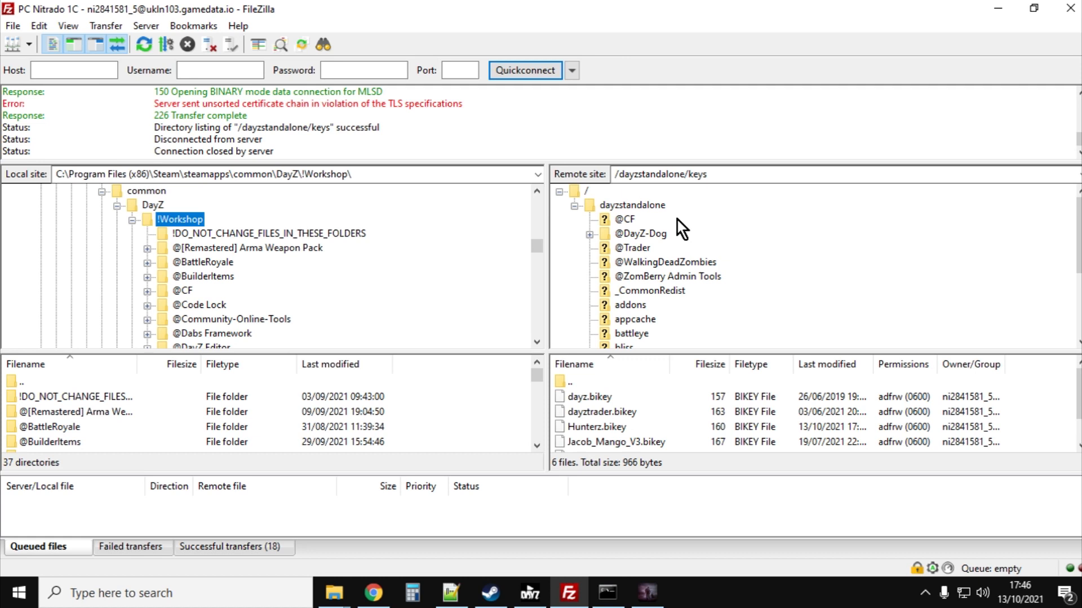
pyautogui.scroll(-1, 241, 238)
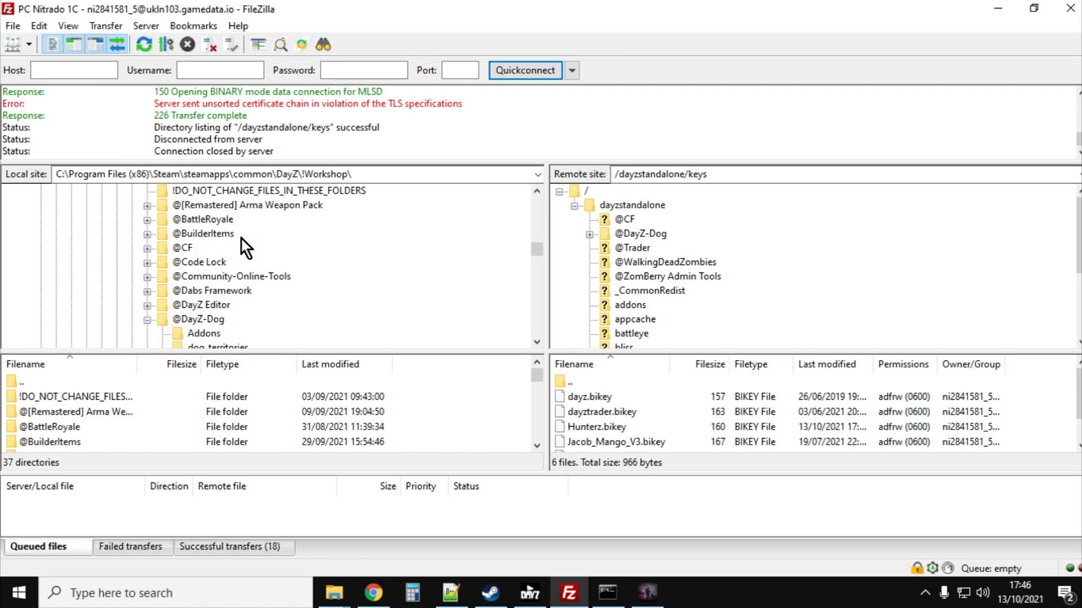
pyautogui.click(212, 319)
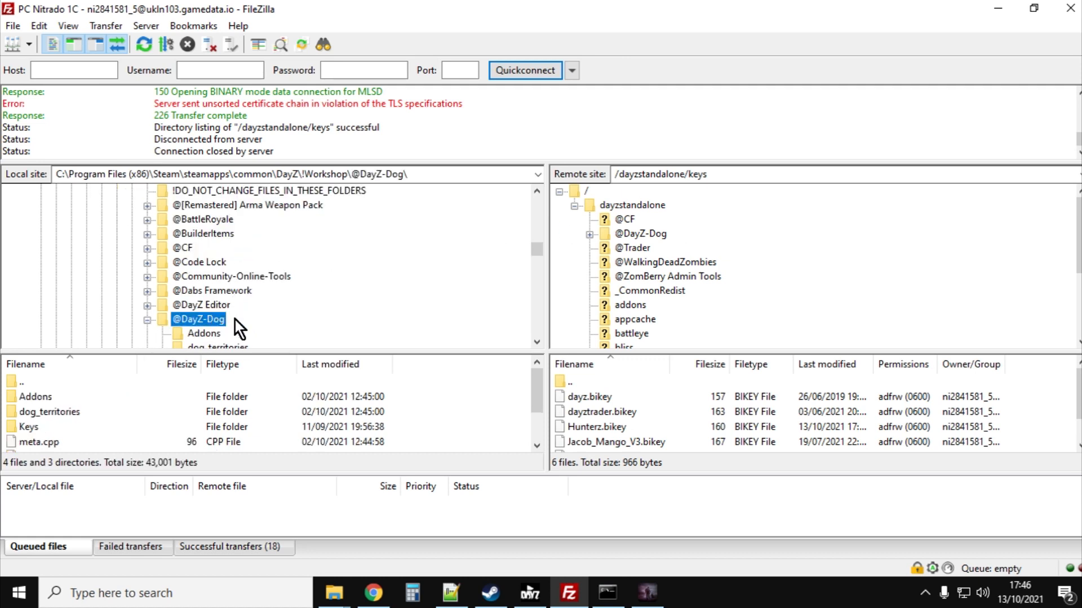
pyautogui.click(627, 207)
pyautogui.click(202, 320)
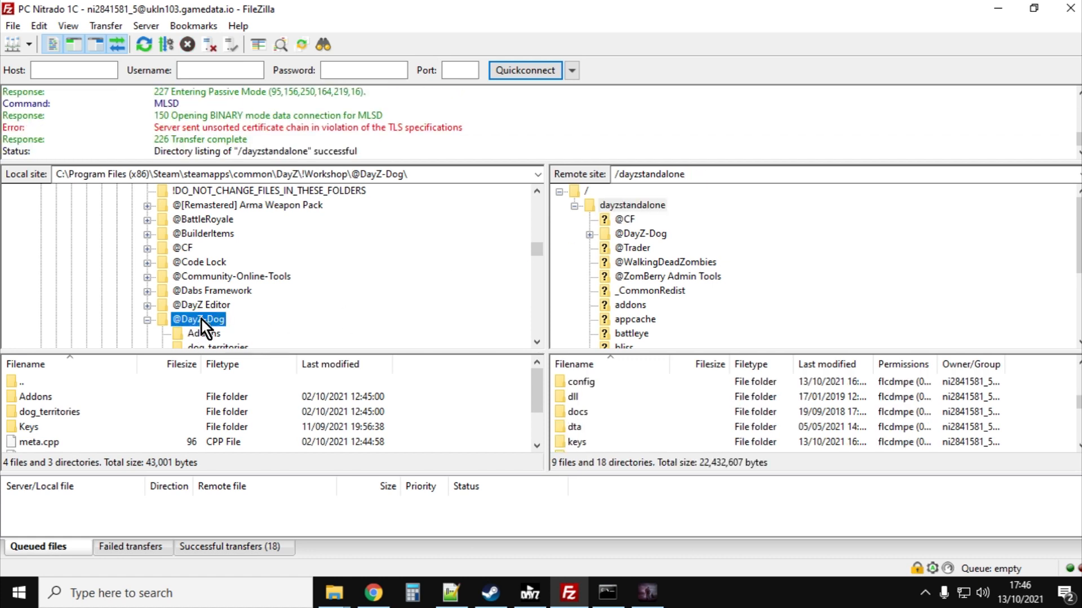
pyautogui.rightClick(202, 320)
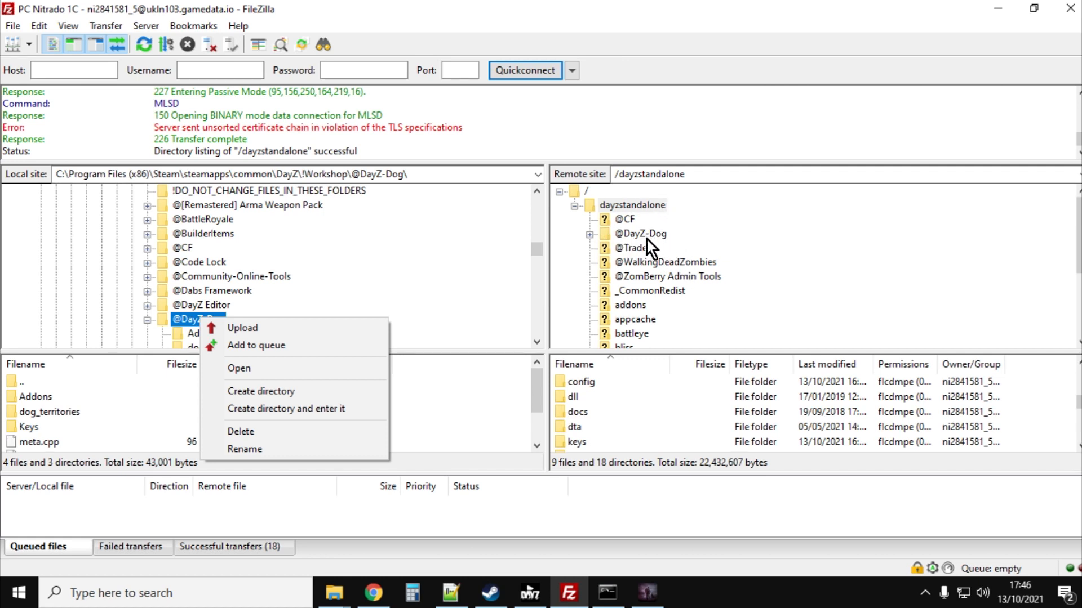
pyautogui.click(468, 272)
pyautogui.scroll(-3, 429, 274)
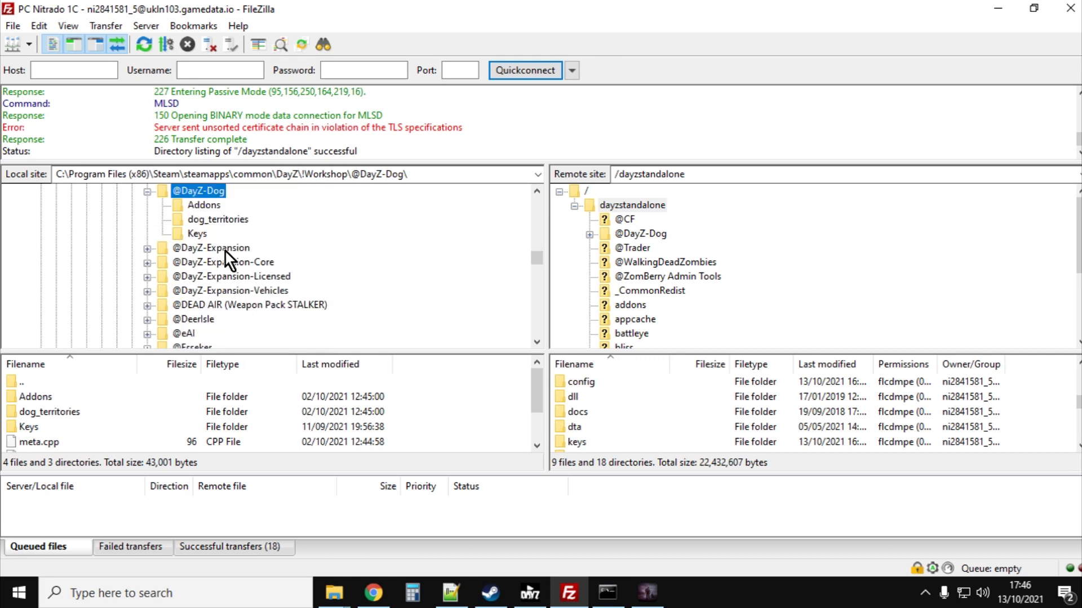
pyautogui.click(197, 233)
pyautogui.scroll(-3, 685, 295)
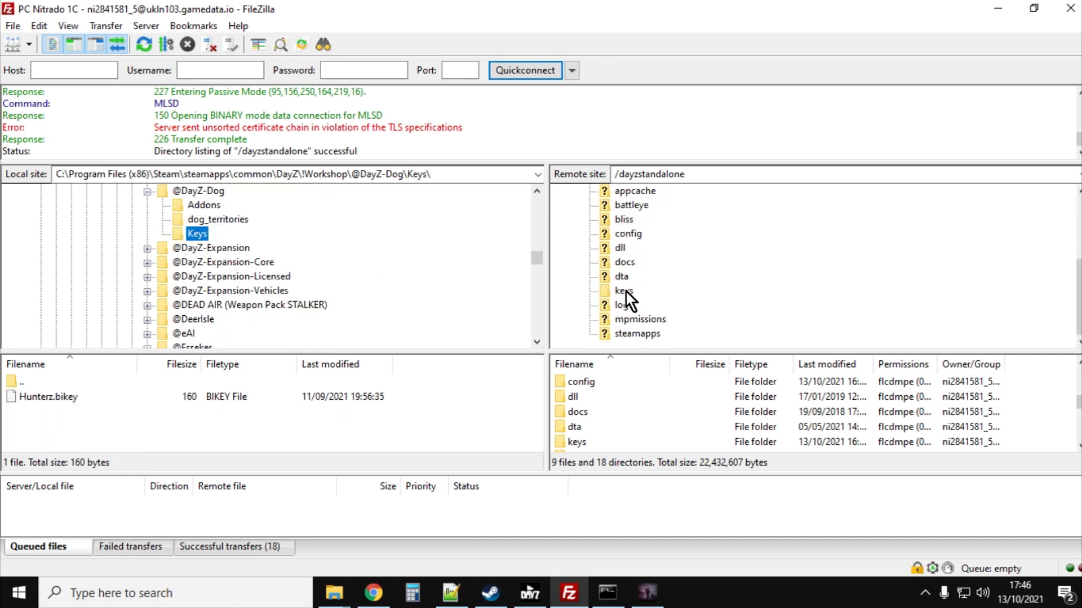
pyautogui.click(625, 291)
# Upload Hunterz.bikey to the server's keys folder, overwriting the existing copy
pyautogui.click(195, 397)
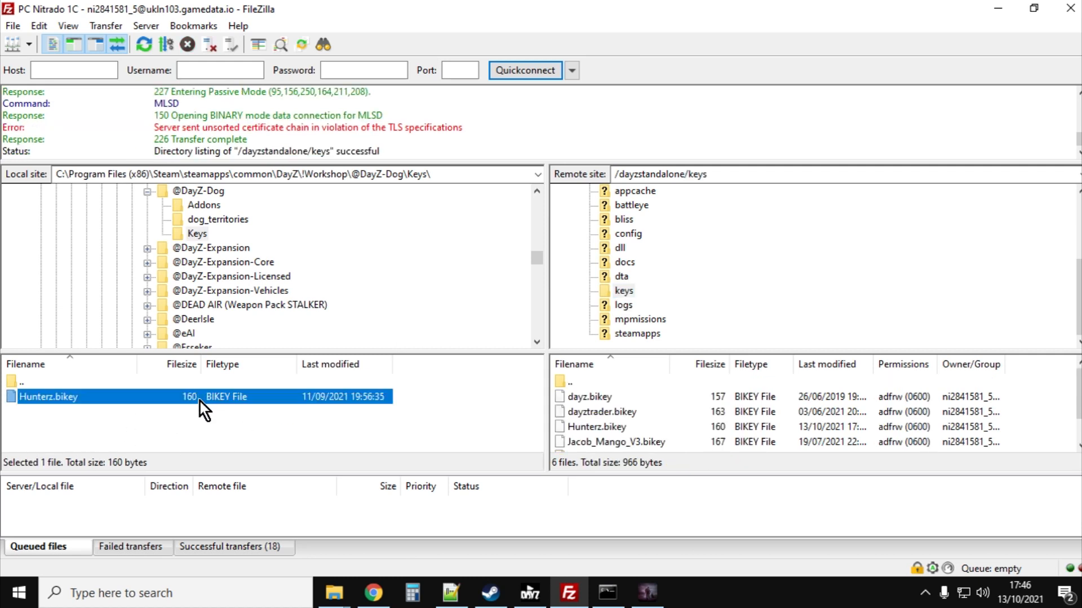
pyautogui.rightClick(200, 401)
pyautogui.click(243, 409)
pyautogui.click(762, 396)
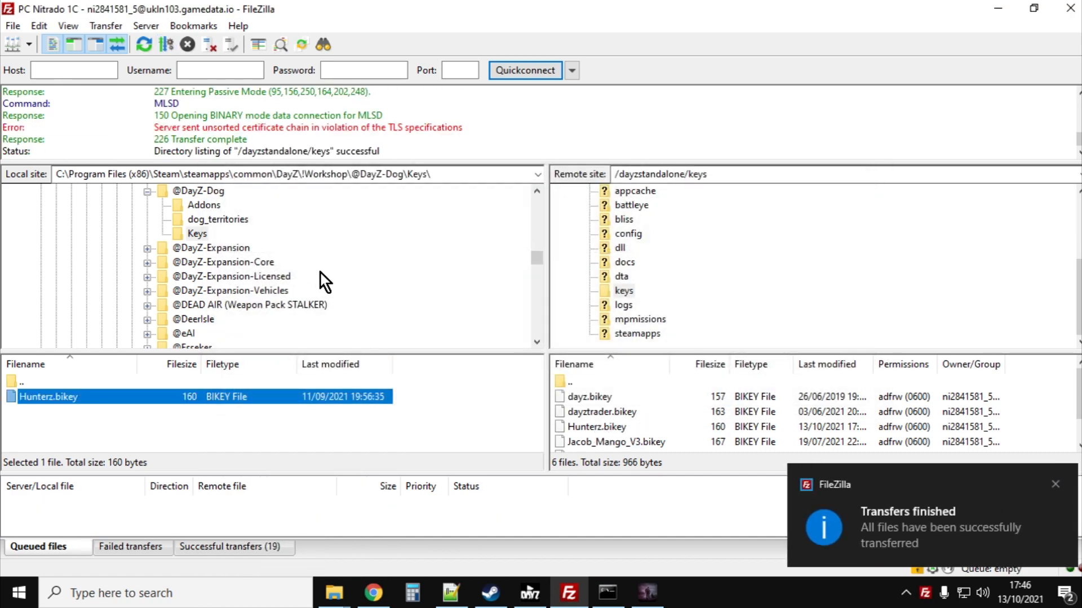
pyautogui.scroll(1, 330, 232)
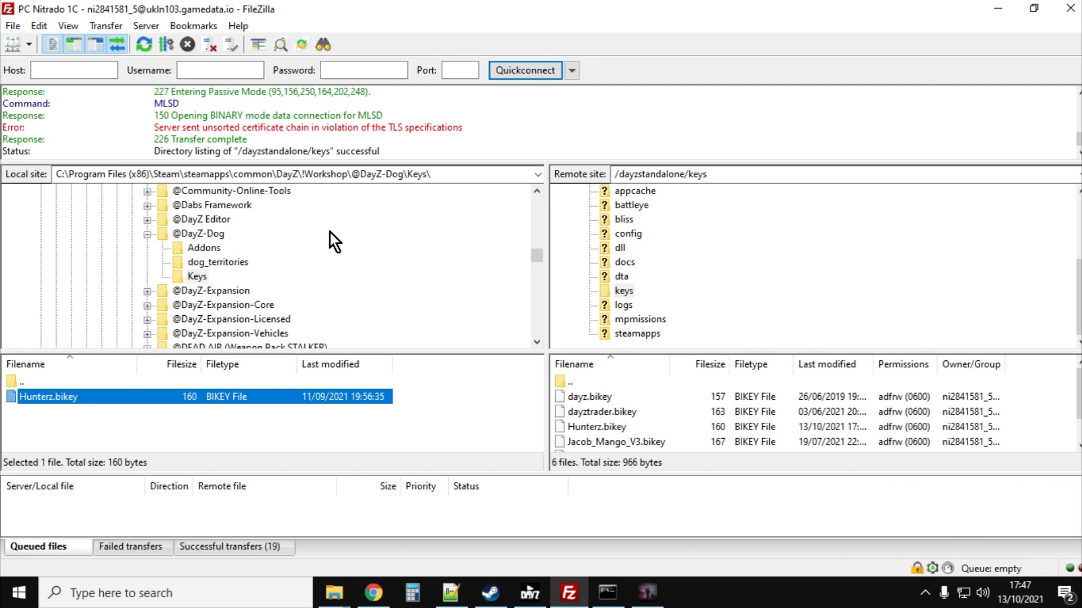
# Switch to Chrome, close the old Nitrado web interface page and reopen the interface of the 4-slot DayZ (PC) server with 12 days' runtime
pyautogui.click(374, 593)
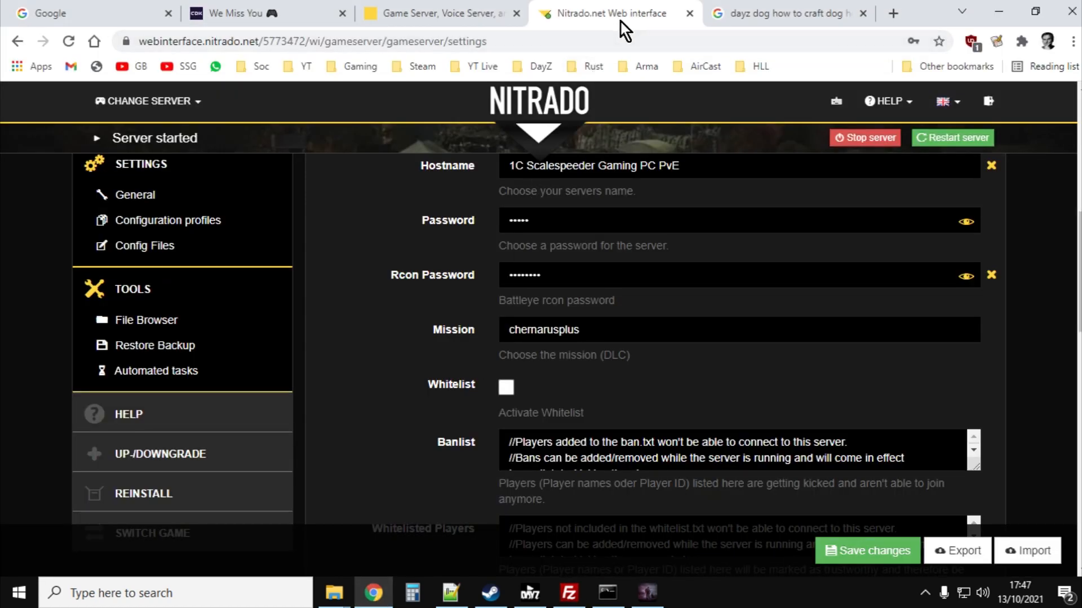
pyautogui.click(689, 13)
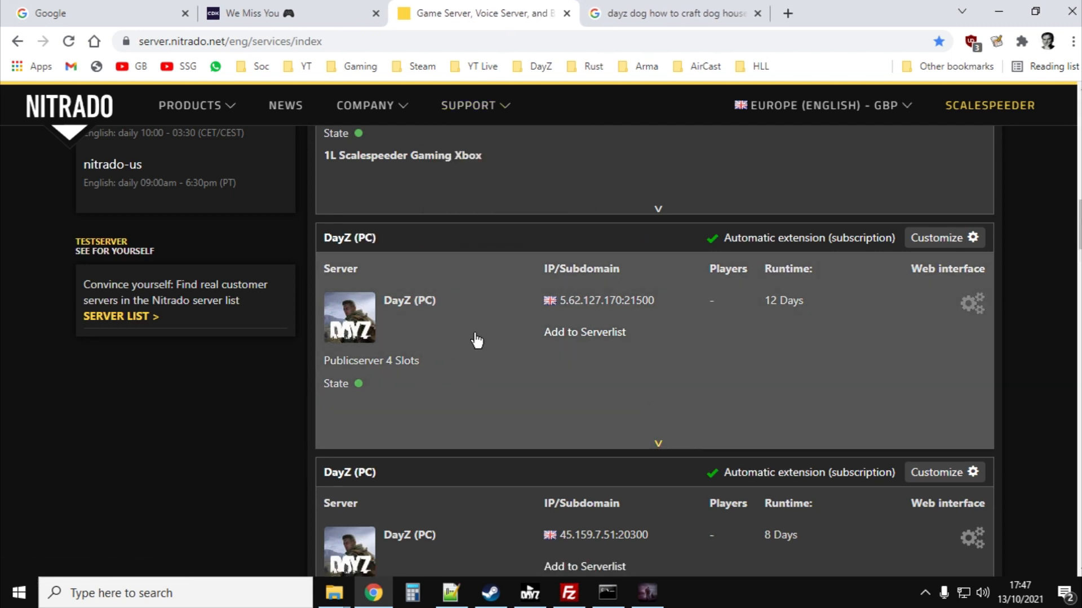
pyautogui.click(978, 306)
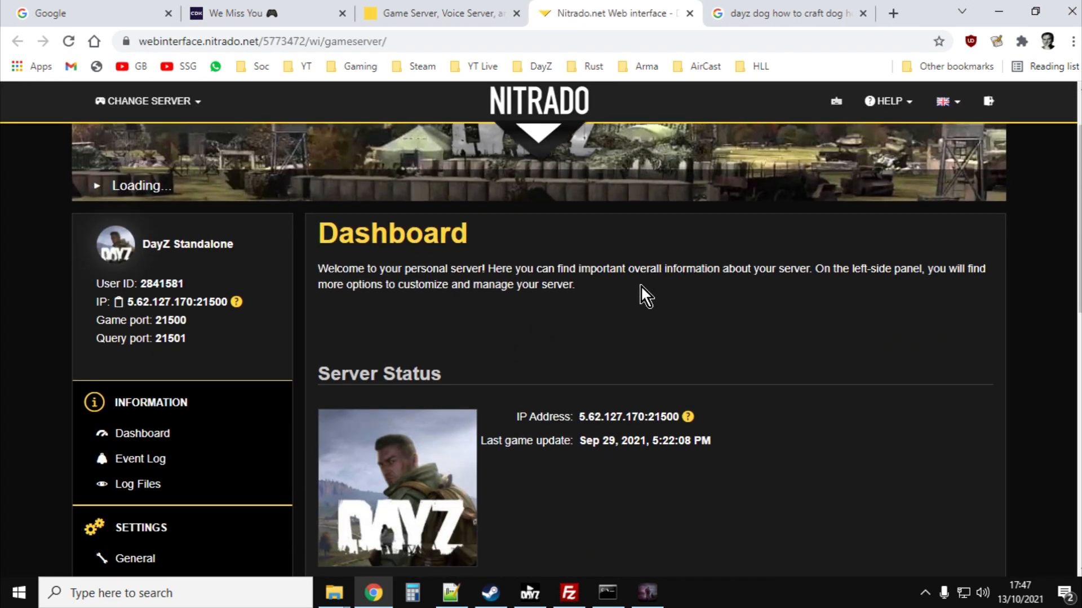
# Open the server's General settings and look through the config mode and base settings
pyautogui.scroll(-7, 647, 287)
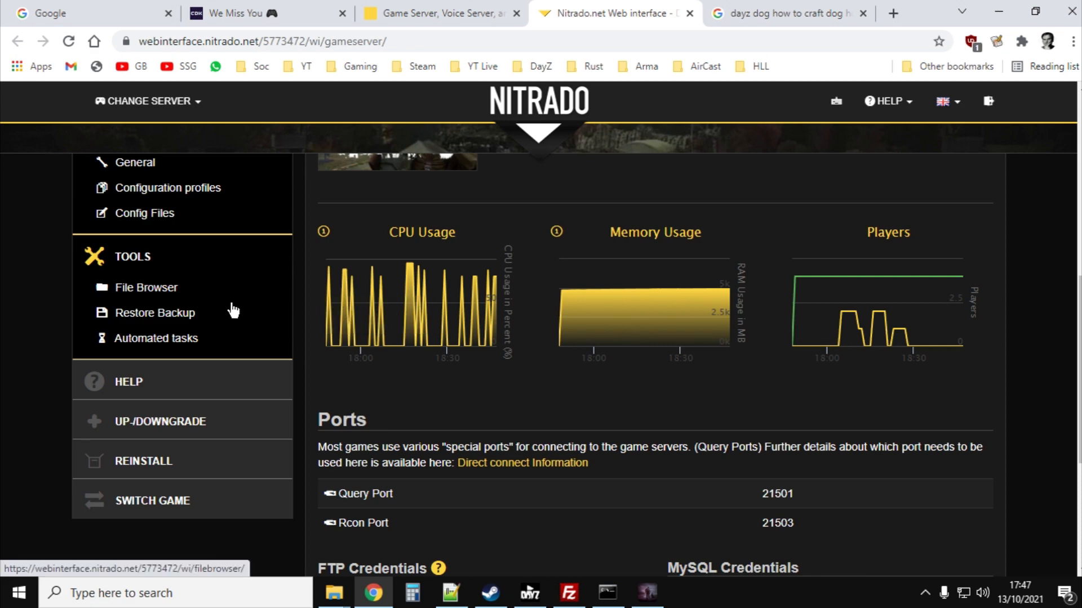
pyautogui.scroll(1, 246, 295)
pyautogui.click(133, 248)
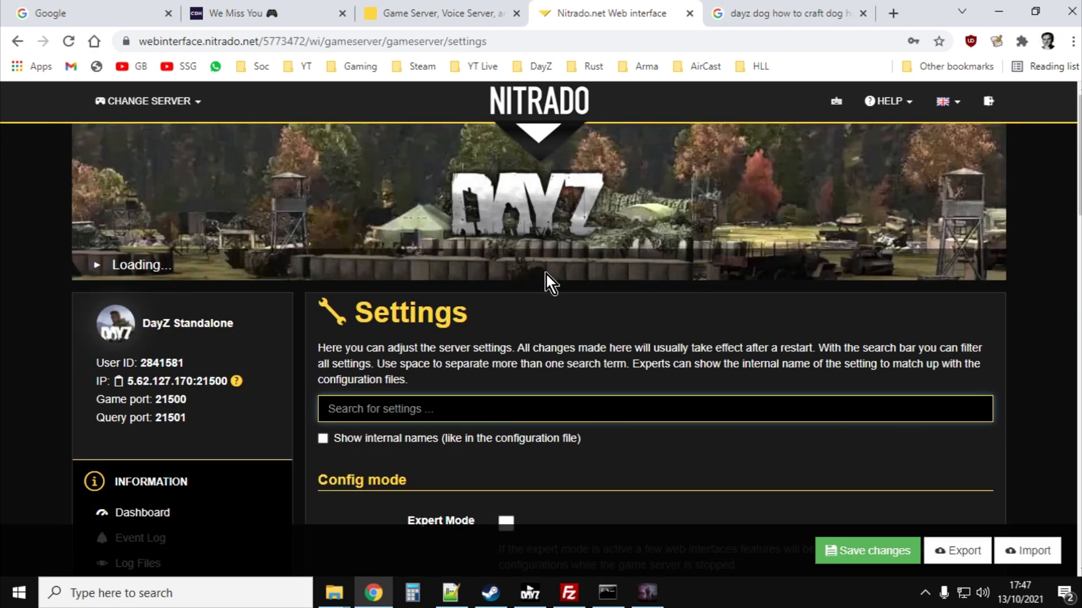
pyautogui.scroll(-4, 547, 279)
pyautogui.scroll(-1, 535, 293)
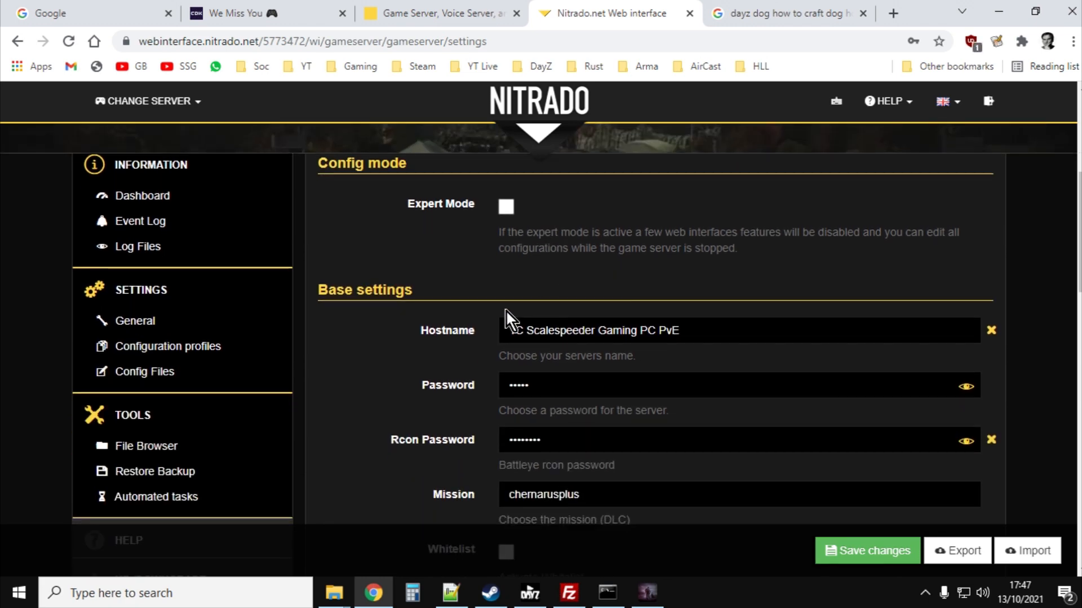
pyautogui.scroll(-1, 214, 346)
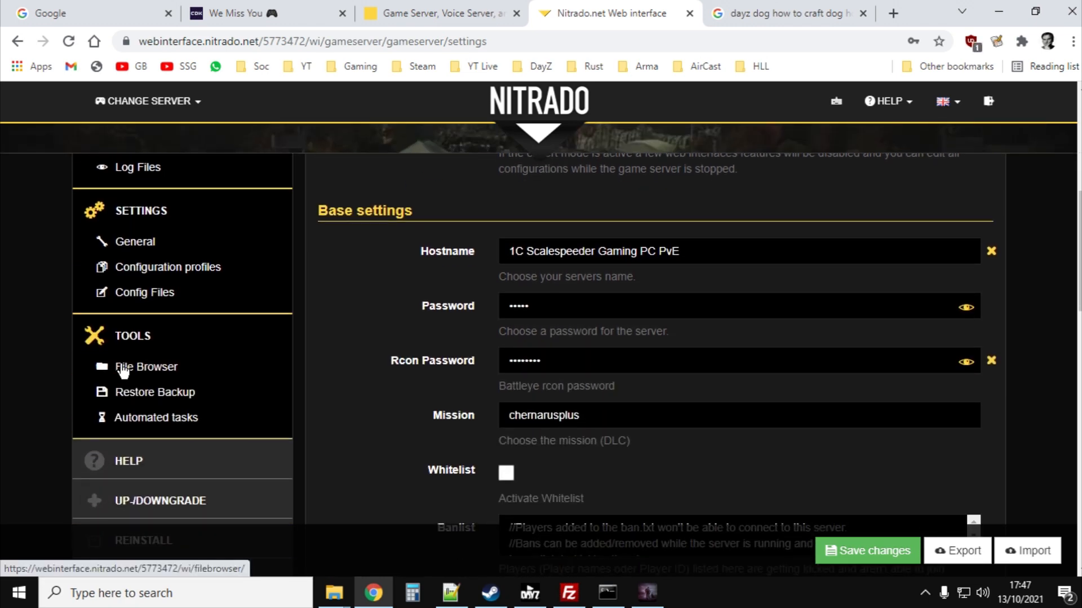
# Open the server's File Browser and enter the dayzstandalone folder
pyautogui.click(163, 376)
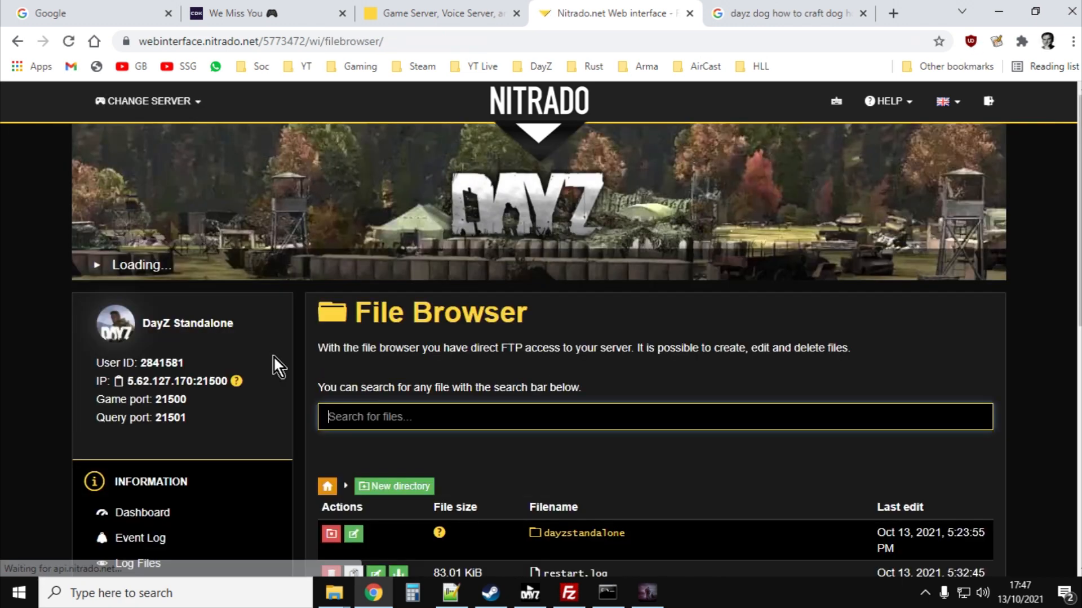
pyautogui.scroll(-3, 304, 355)
pyautogui.scroll(-1, 308, 357)
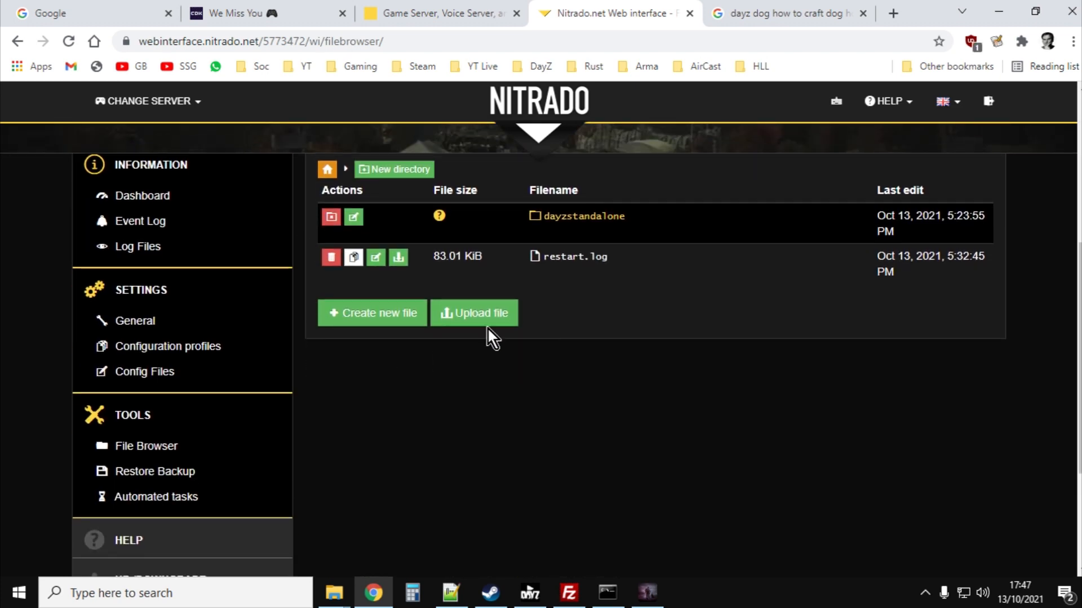
pyautogui.click(582, 232)
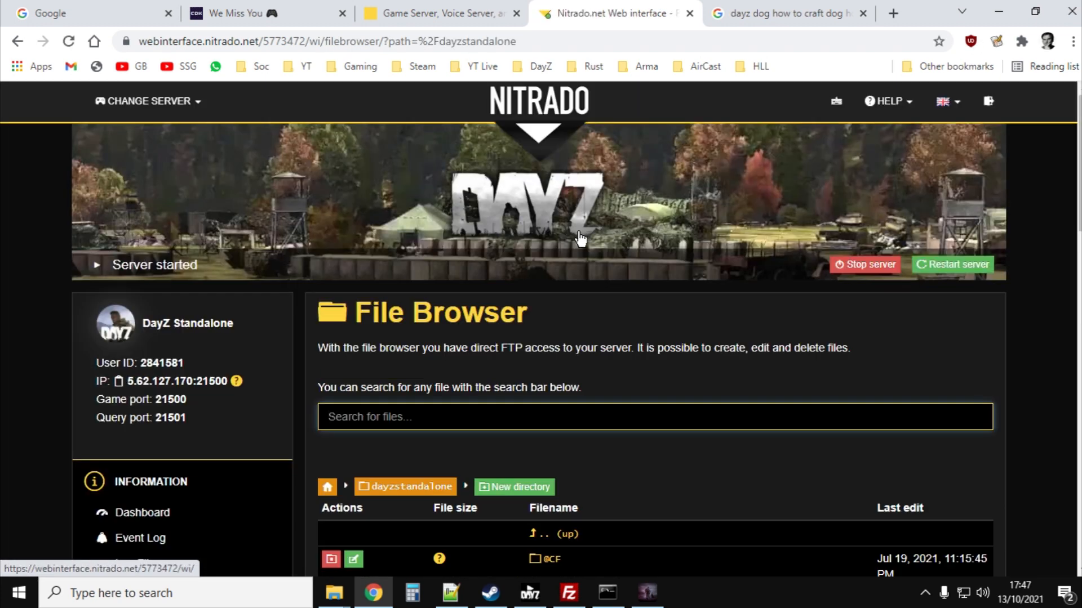
# Open types.xml for editing from the db folder of mpmissions/dayzOffline.chernarusplus
pyautogui.scroll(-8, 576, 230)
pyautogui.scroll(-7, 576, 231)
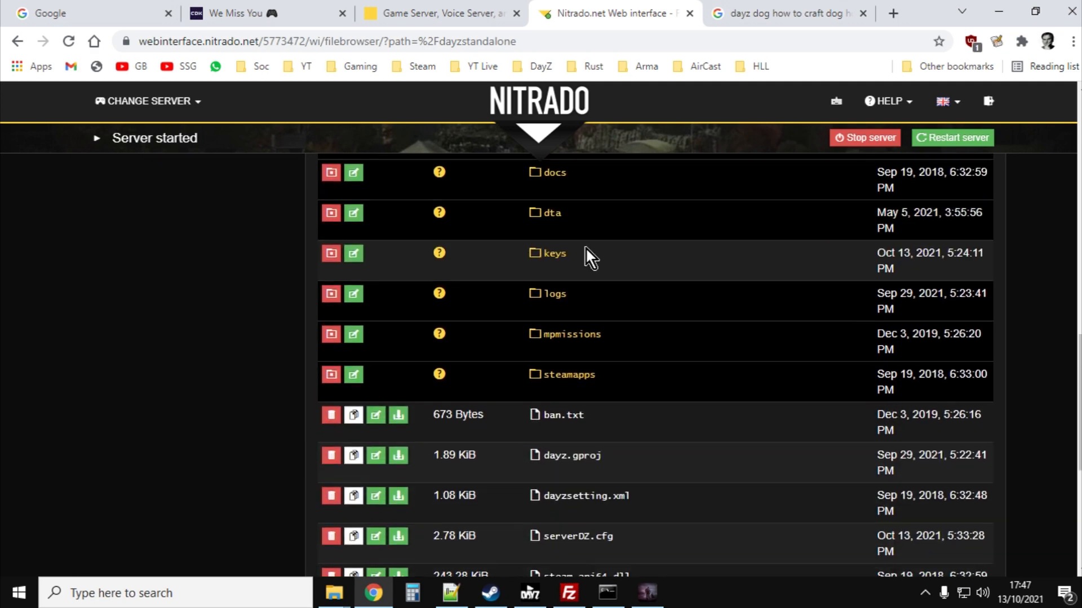
pyautogui.click(586, 349)
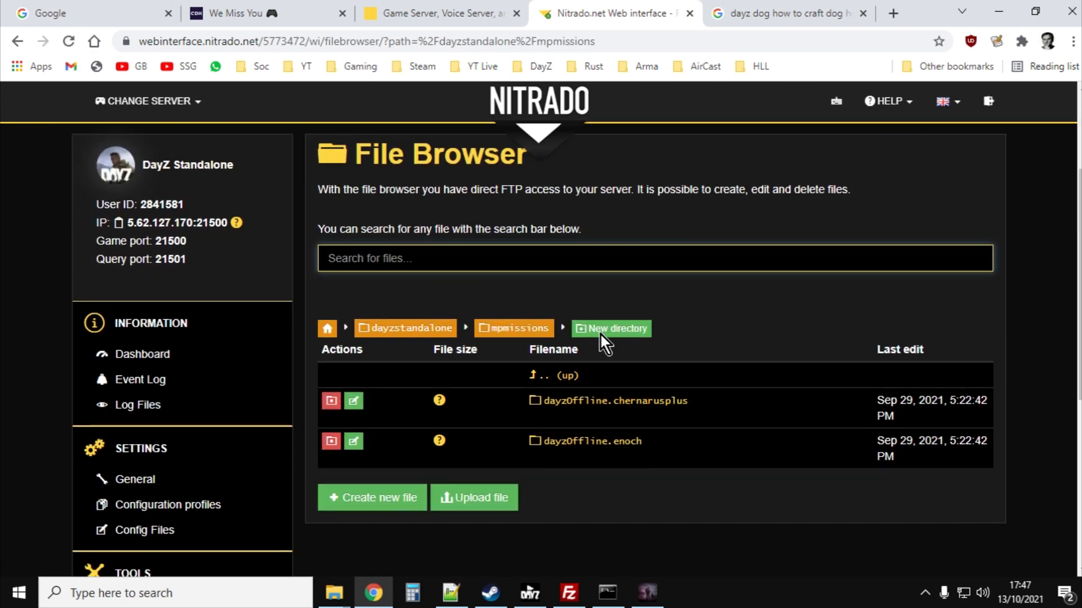
pyautogui.scroll(-2, 620, 331)
pyautogui.click(638, 334)
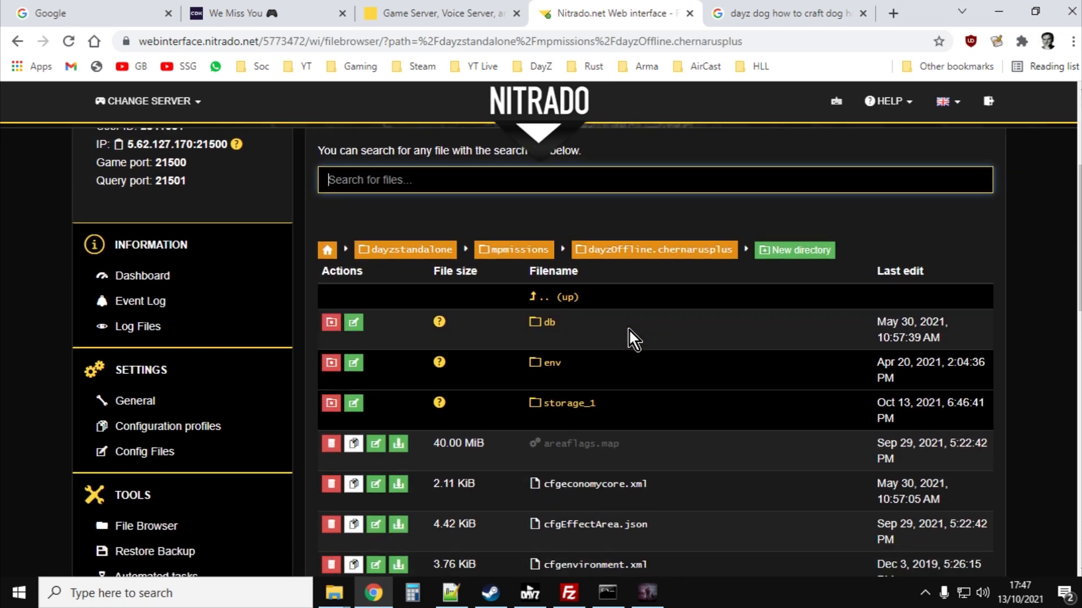
pyautogui.click(550, 330)
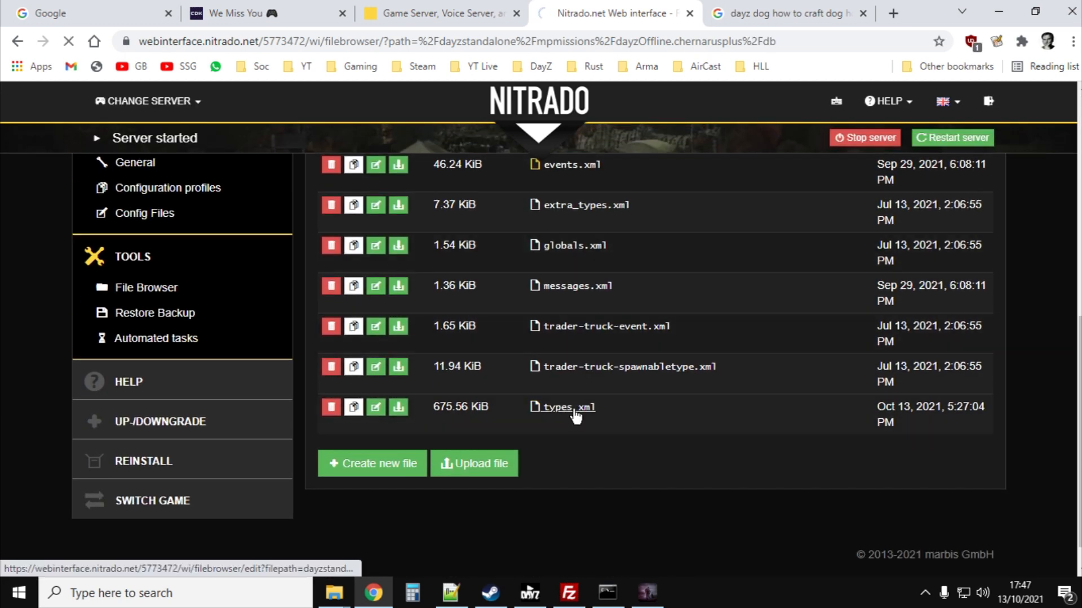
pyautogui.click(574, 411)
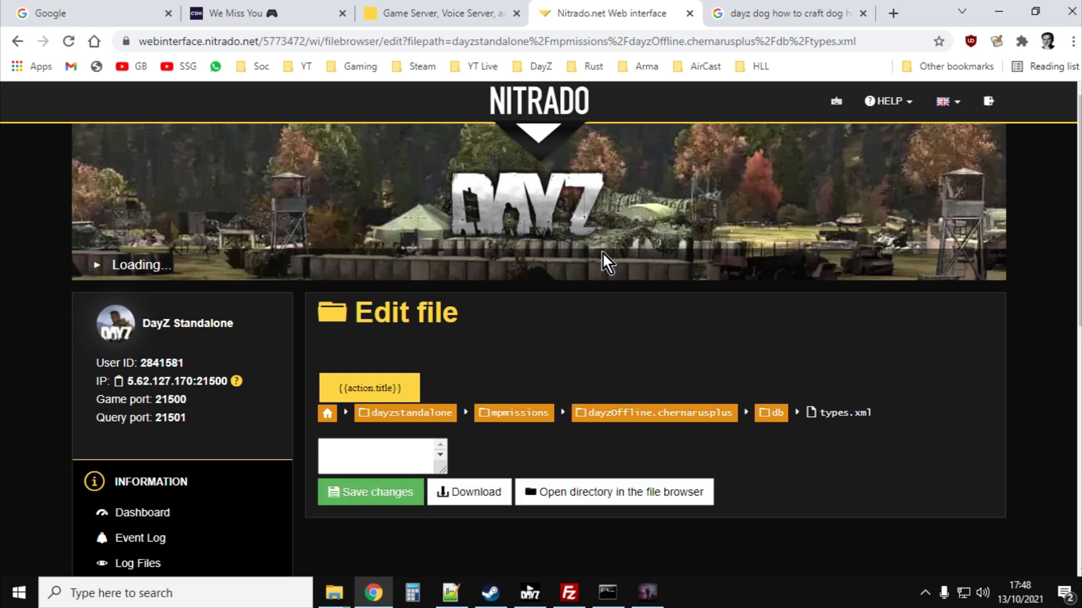
# Examine the type entries in the server's types.xml to see how the item definitions are structured
pyautogui.moveTo(1080, 161); pyautogui.dragTo(1077, 255)
pyautogui.scroll(2, 507, 282)
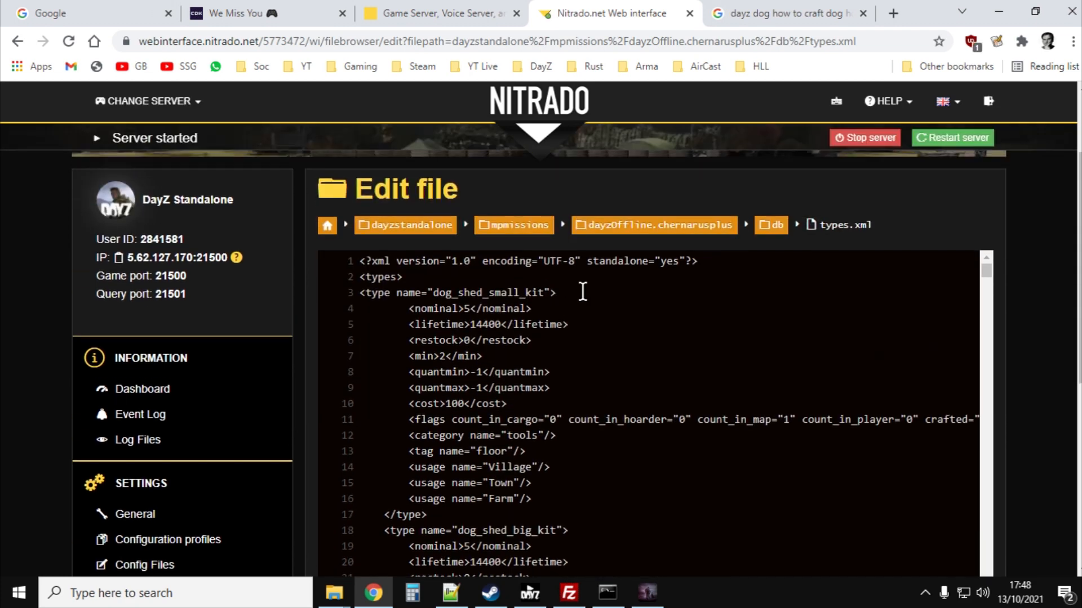
pyautogui.moveTo(983, 276); pyautogui.dragTo(991, 324)
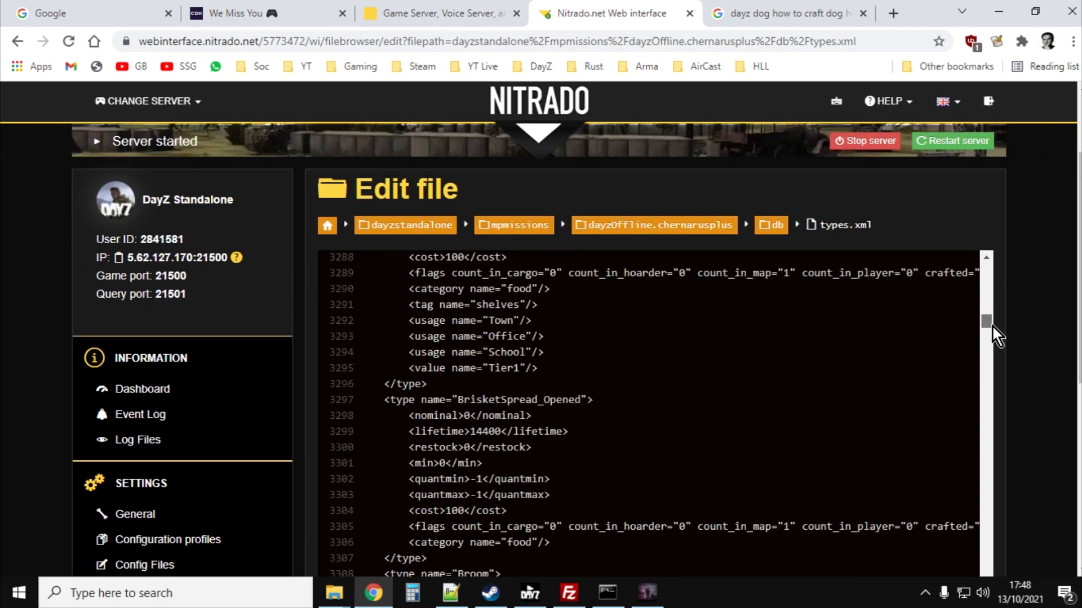
pyautogui.scroll(5, 782, 417)
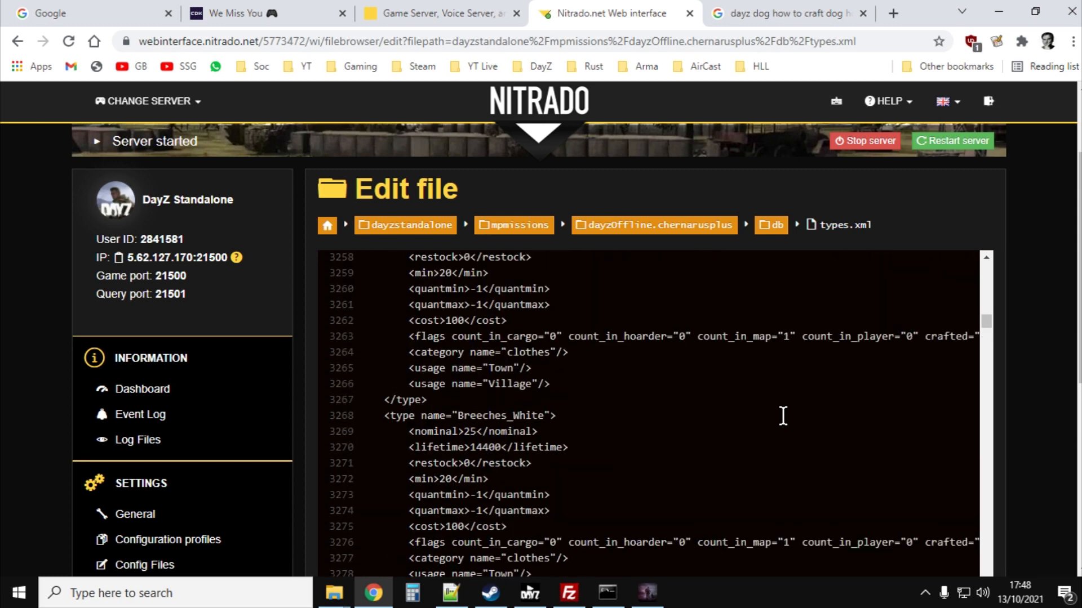
pyautogui.scroll(6, 782, 416)
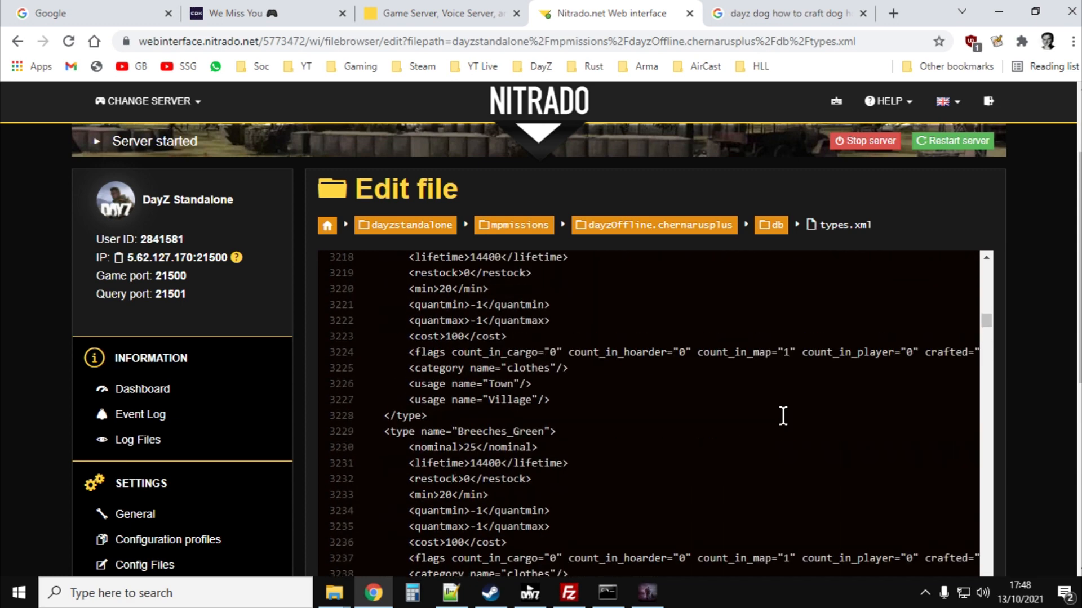
pyautogui.scroll(10, 782, 416)
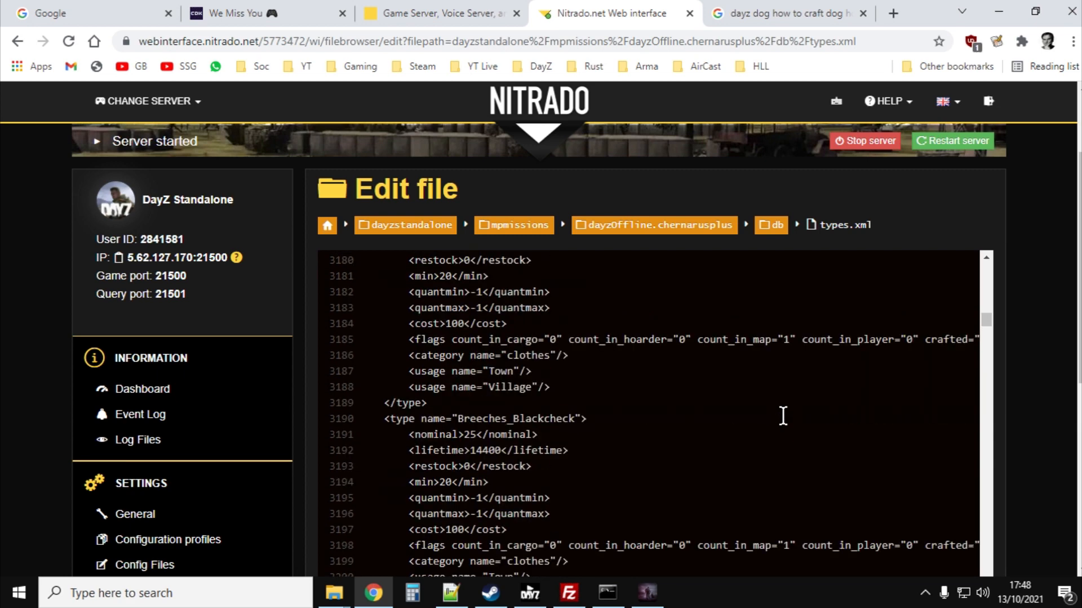
pyautogui.scroll(6, 783, 416)
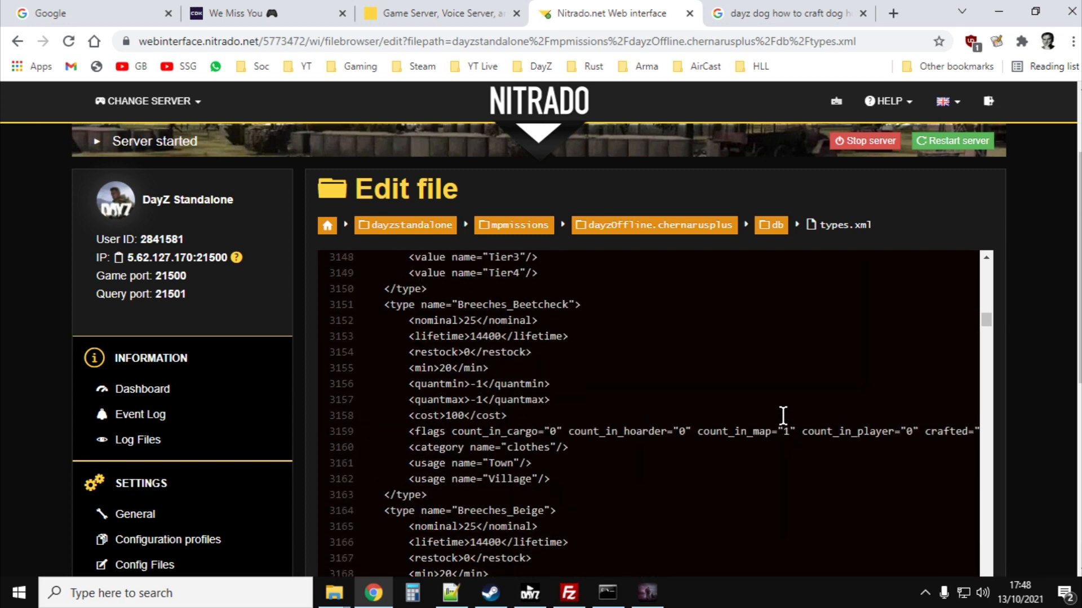
pyautogui.scroll(13, 783, 417)
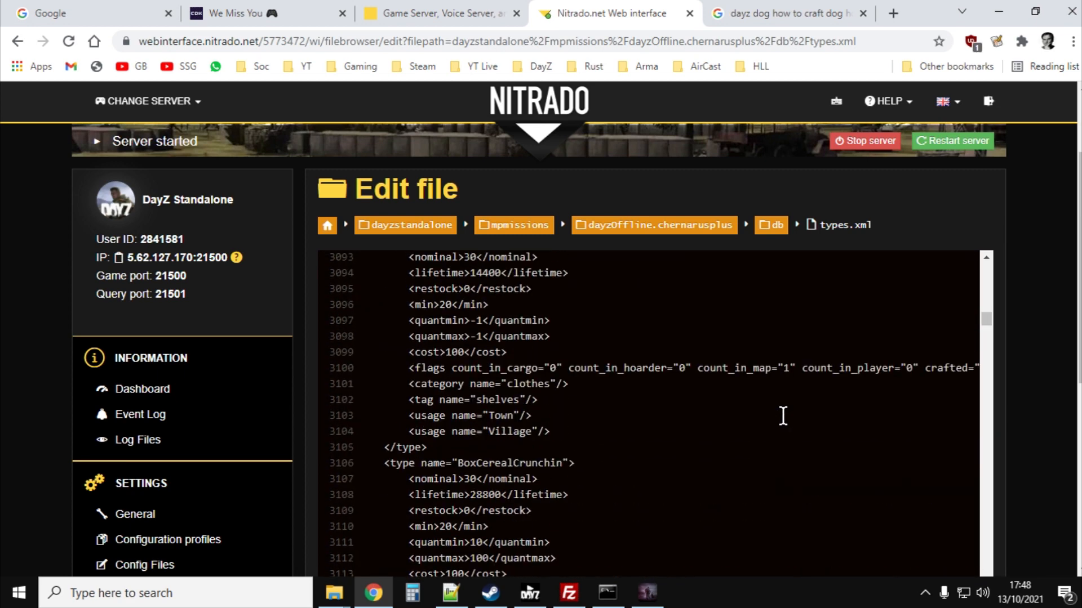
pyautogui.scroll(4, 783, 417)
pyautogui.scroll(19, 783, 416)
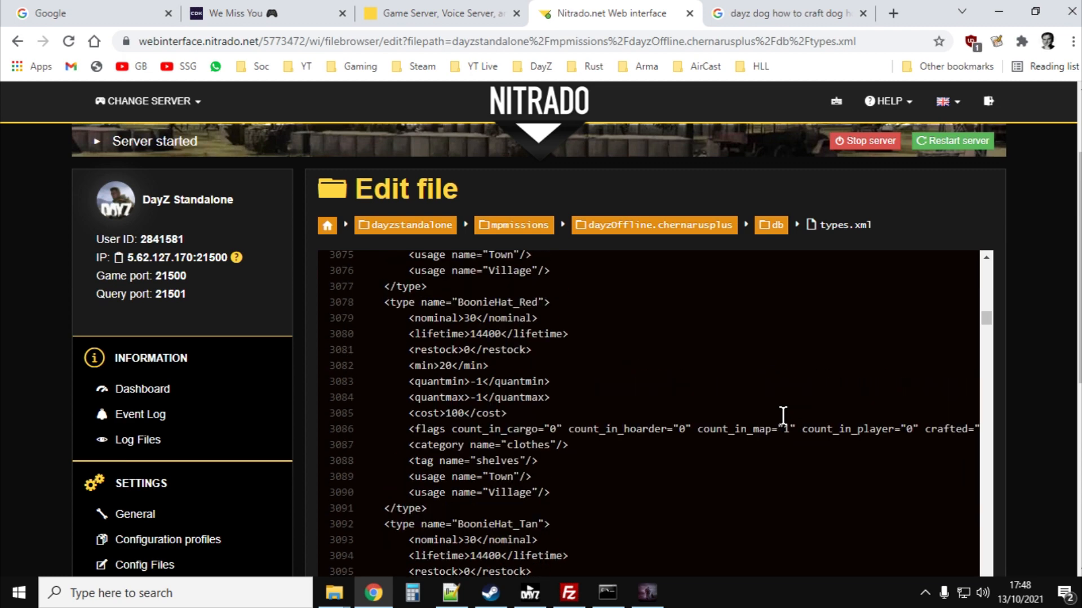
pyautogui.scroll(15, 782, 416)
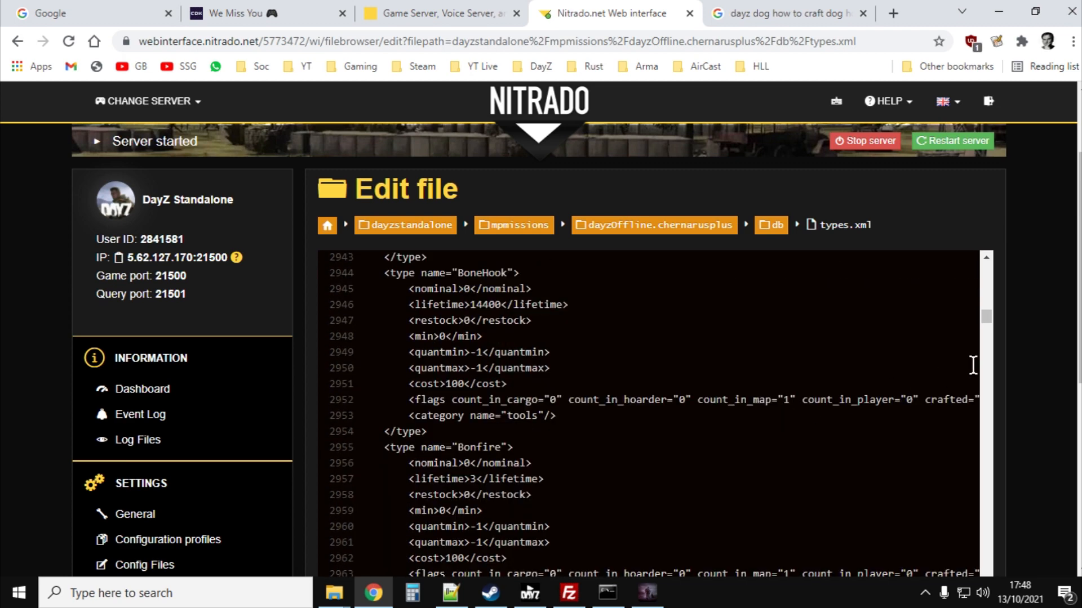
pyautogui.moveTo(984, 316); pyautogui.dragTo(992, 267)
# Insert a blank line in the server's types.xml between the dog_shed_small_static and ACOGOptic entries
pyautogui.scroll(-15, 746, 441)
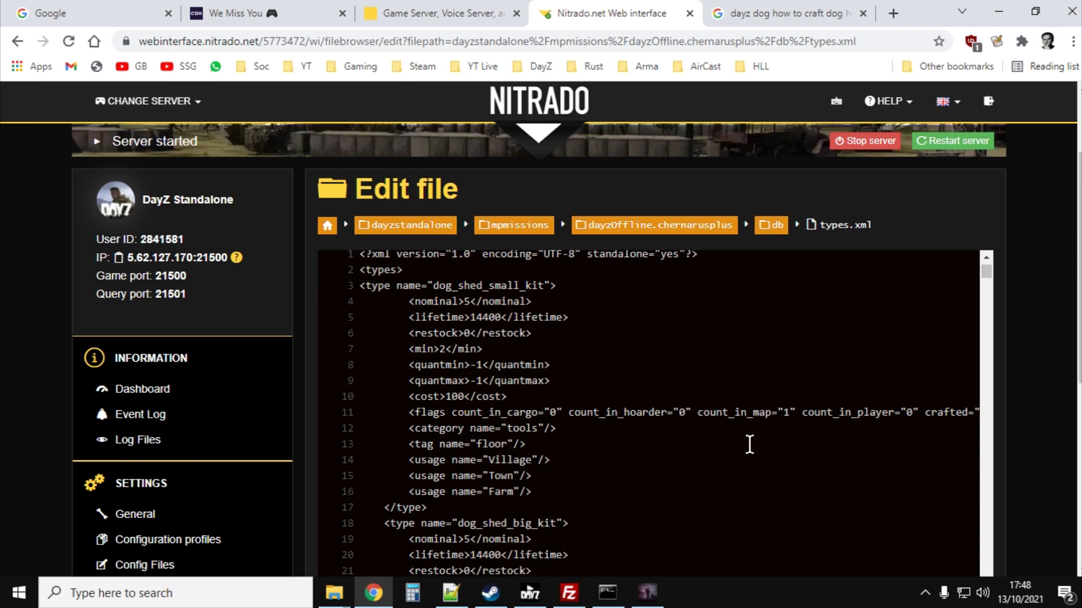
pyautogui.scroll(-3, 698, 440)
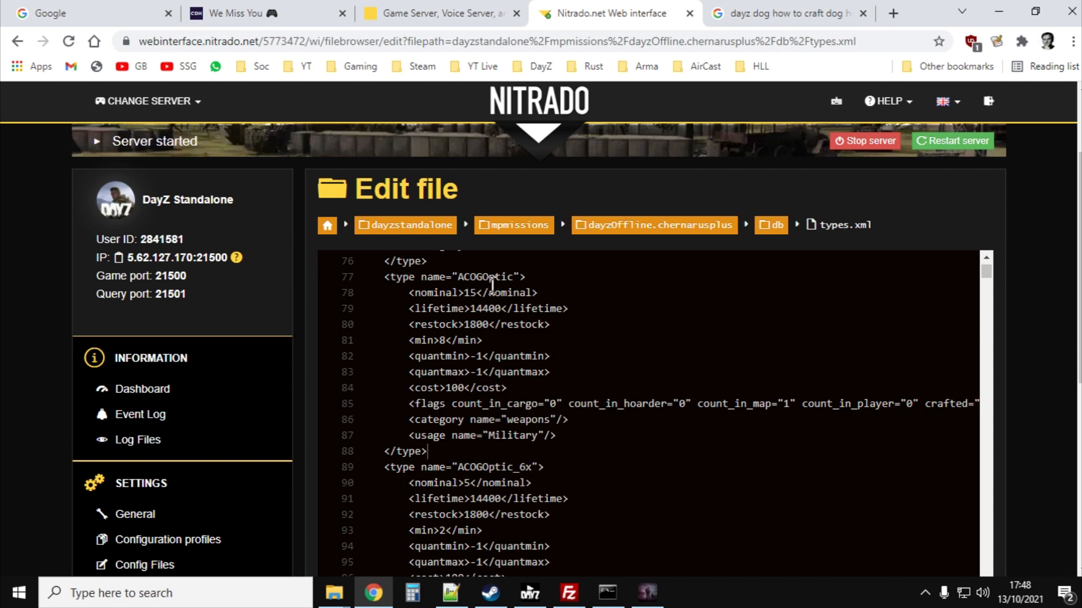
pyautogui.scroll(3, 471, 374)
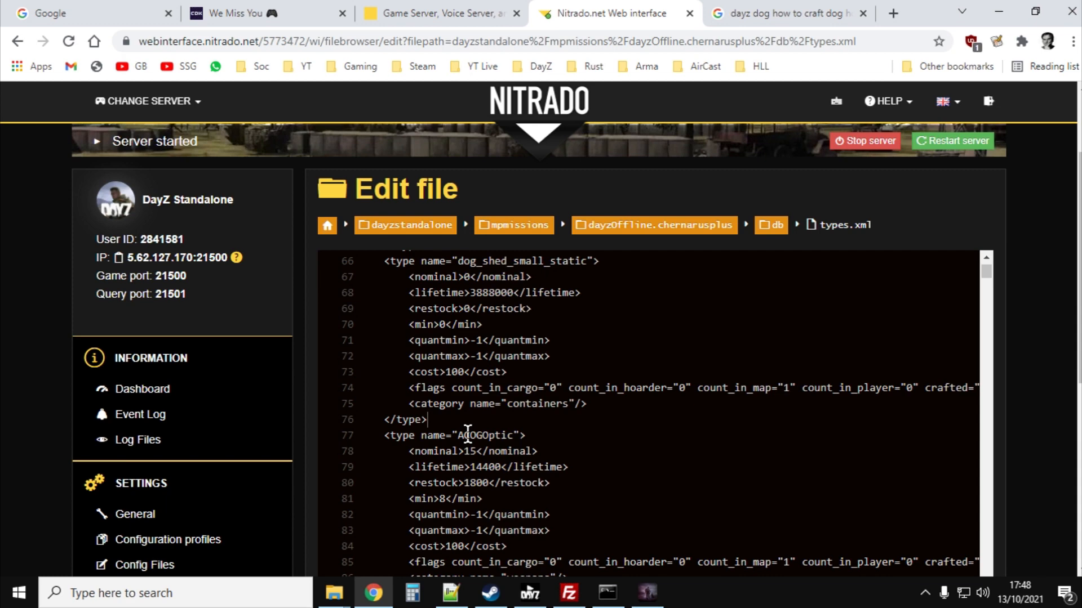
pyautogui.press('Return')
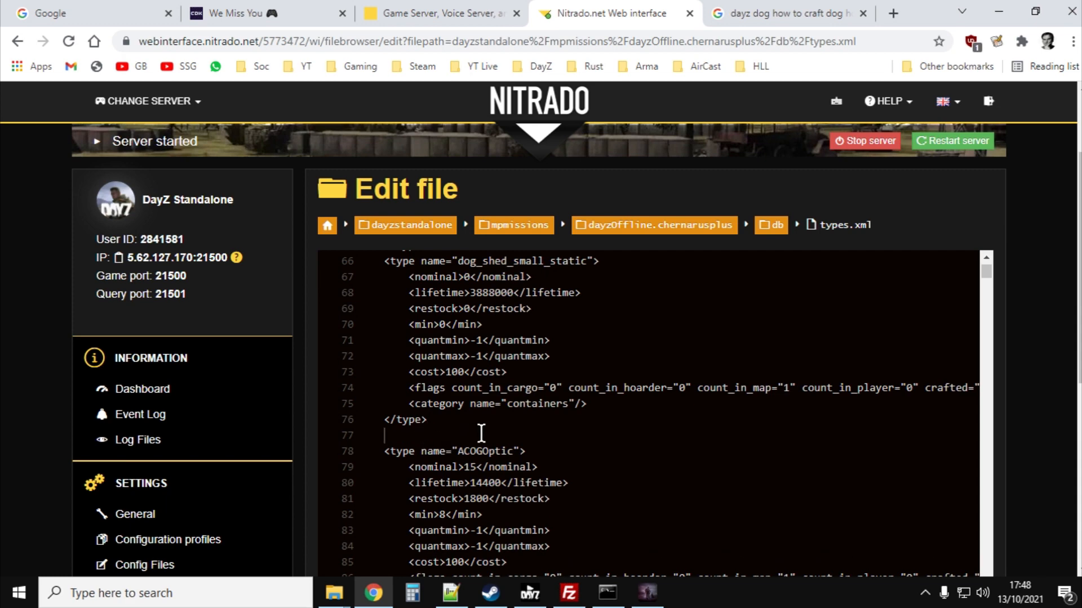
# Switch to Notepad++ and select all type entries in the DayZ-Dog mod's types.xml, from dog_shed_small_kit through dog_shed_small_static
pyautogui.click(450, 593)
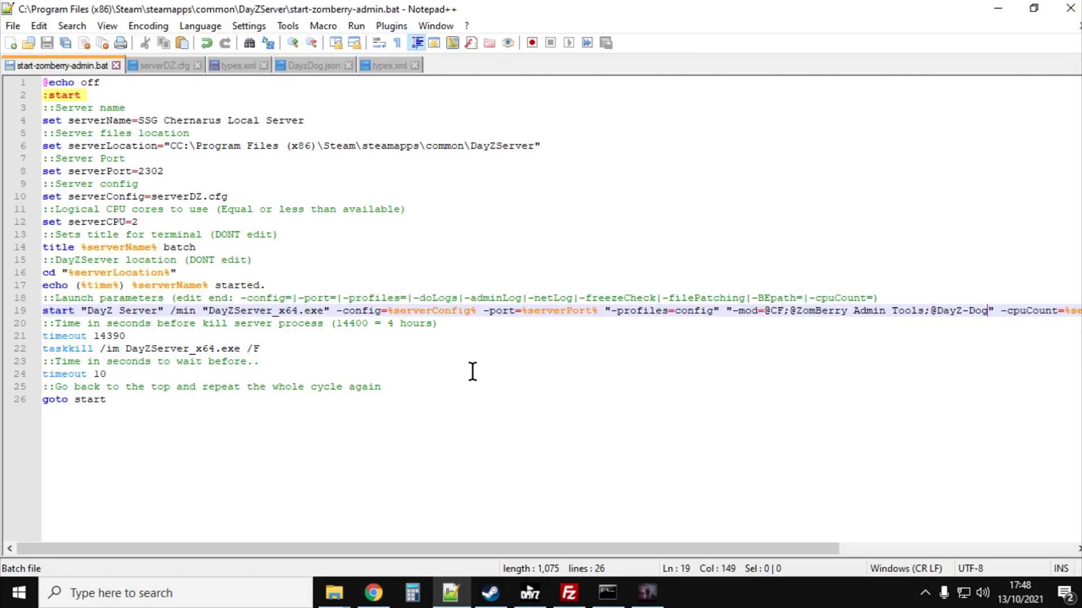
pyautogui.click(377, 69)
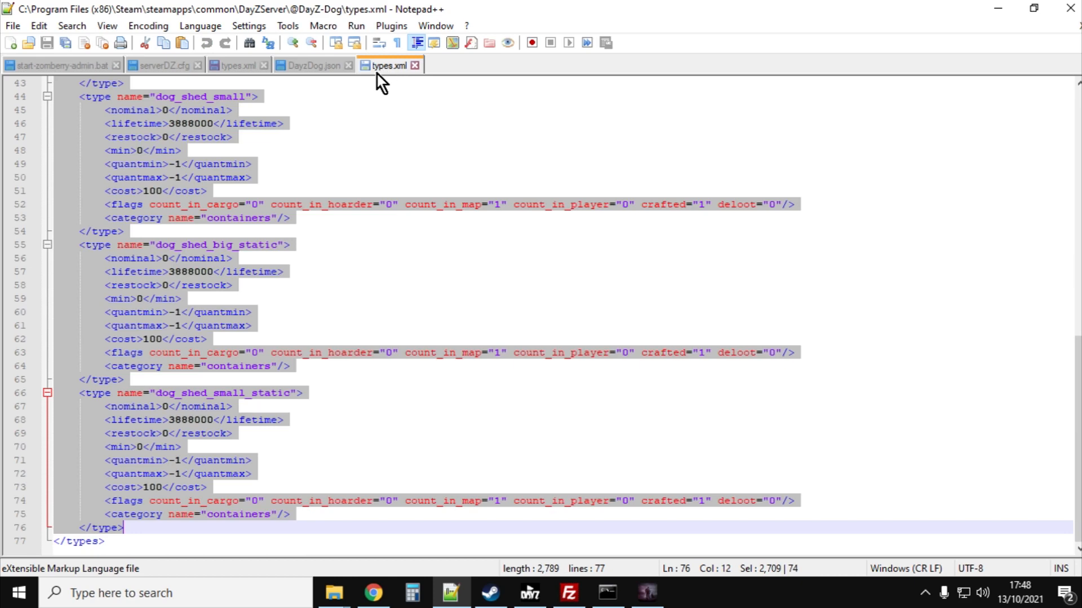
pyautogui.click(391, 260)
pyautogui.scroll(14, 403, 266)
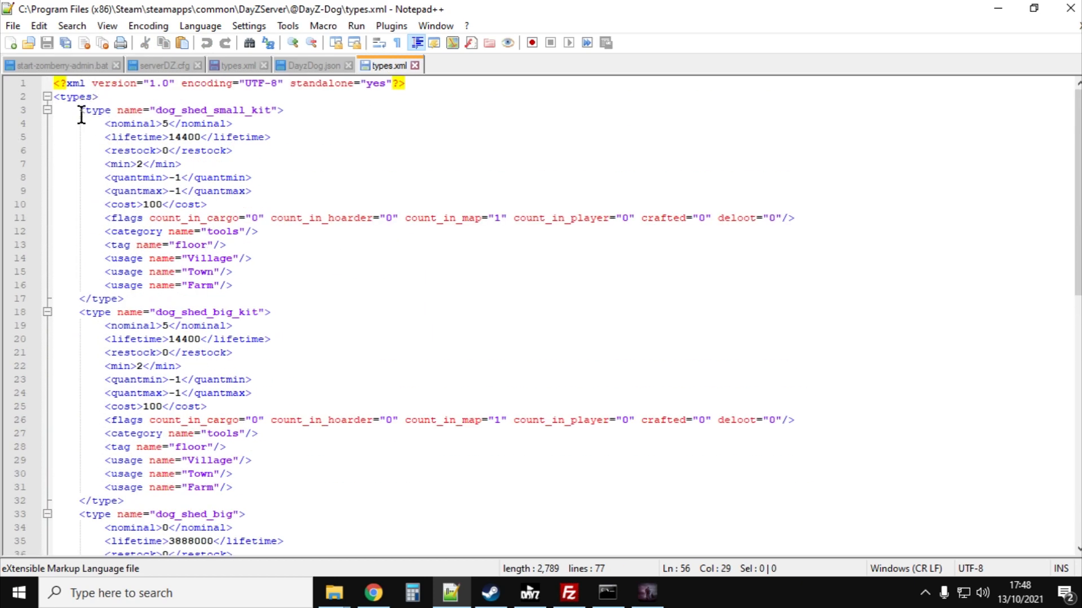
pyautogui.moveTo(80, 113); pyautogui.dragTo(406, 523)
pyautogui.scroll(-3, 209, 270)
pyautogui.scroll(-11, 242, 336)
pyautogui.rightClick(206, 436)
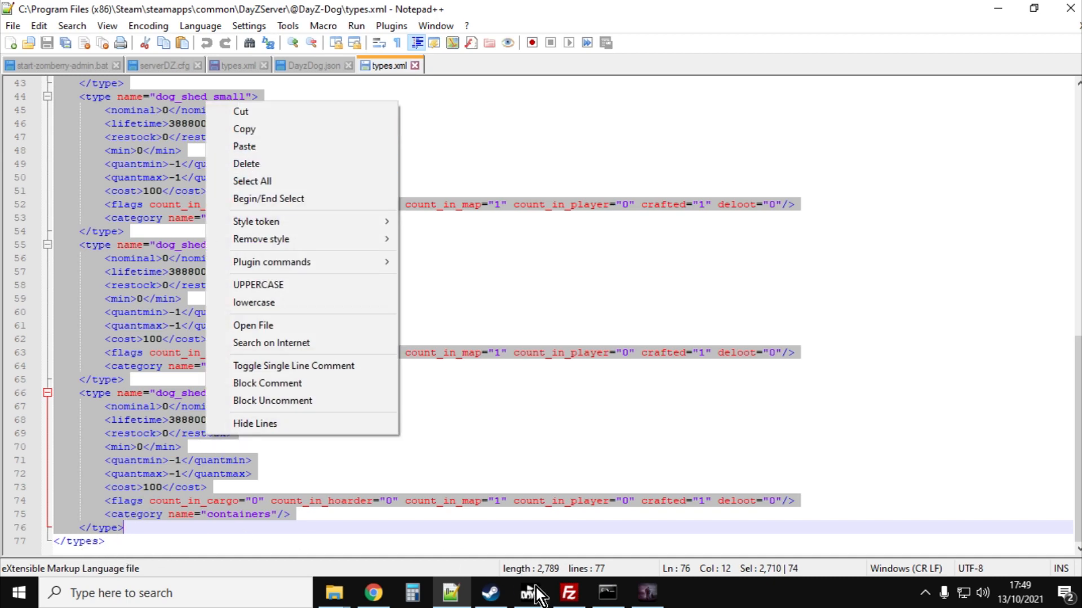
# Return to the server's types.xml in Chrome, place the cursor on the blank line above ACOGOptic, and review the pasted-in dog entries and save options
pyautogui.click(374, 593)
pyautogui.click(455, 435)
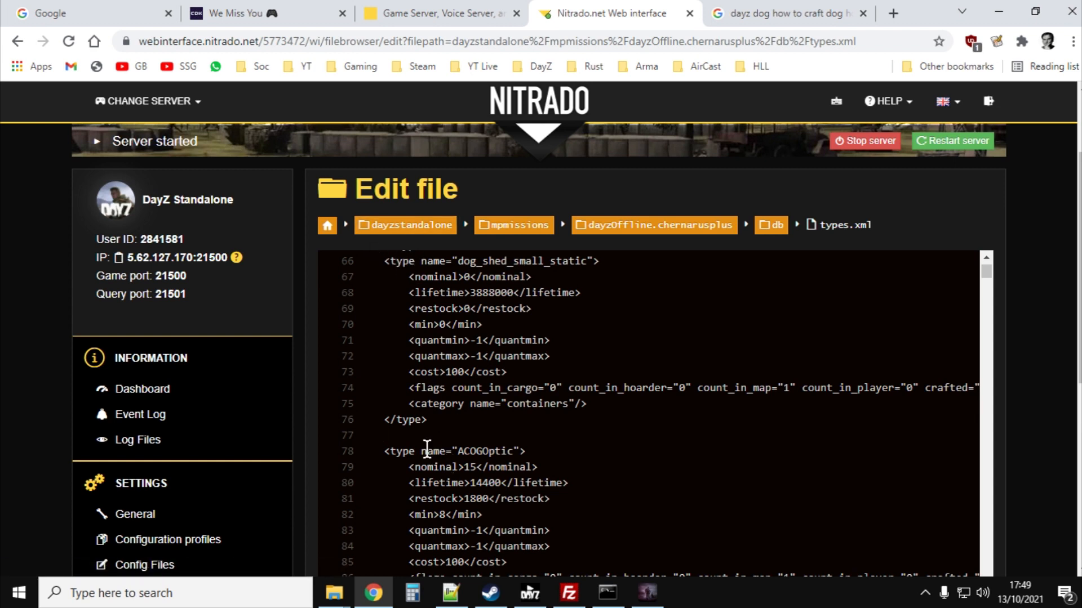
pyautogui.scroll(15, 498, 433)
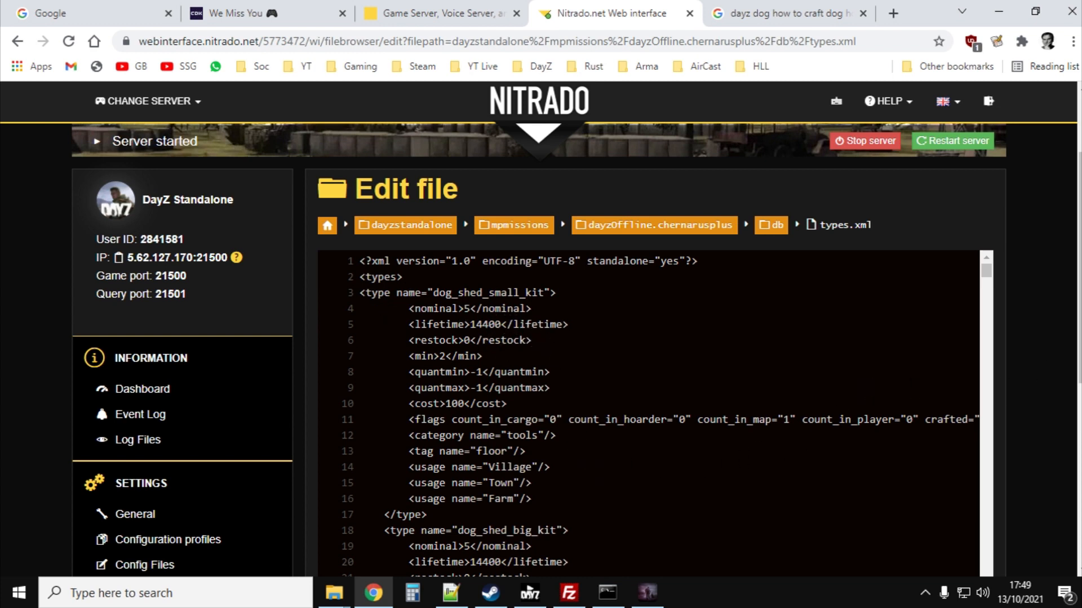
pyautogui.moveTo(1074, 307); pyautogui.dragTo(1080, 485)
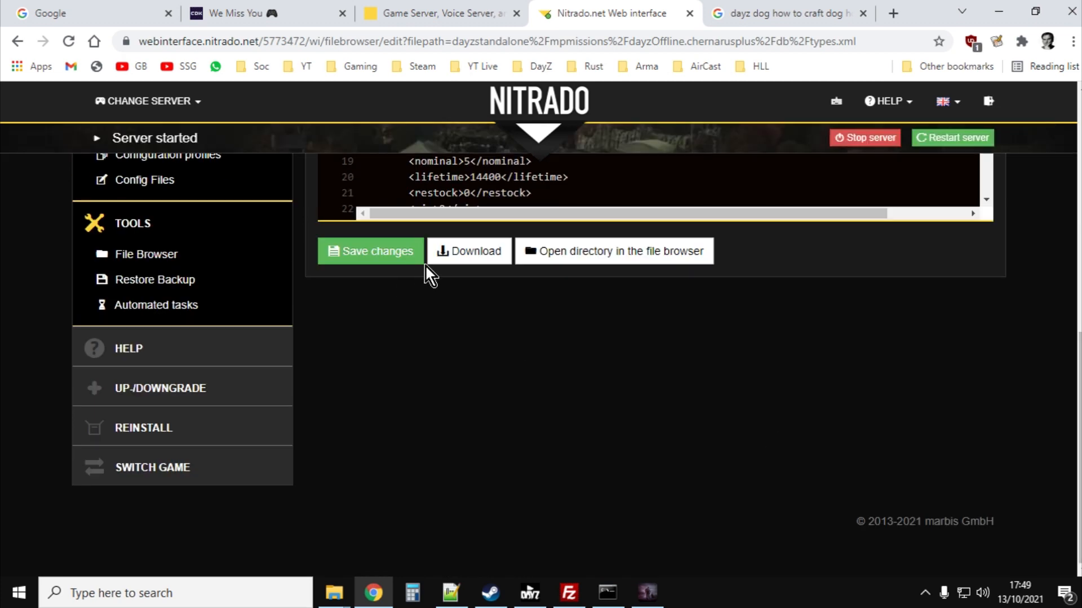
pyautogui.moveTo(1077, 443); pyautogui.dragTo(1078, 365)
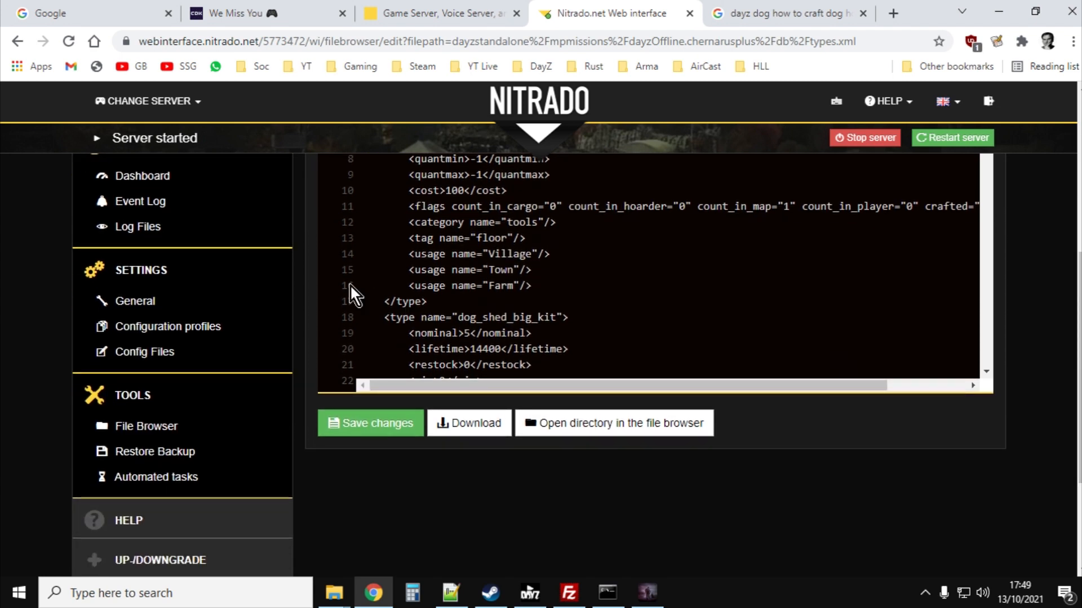
# Open the server's General settings and go to the Additional mods setting
pyautogui.click(137, 315)
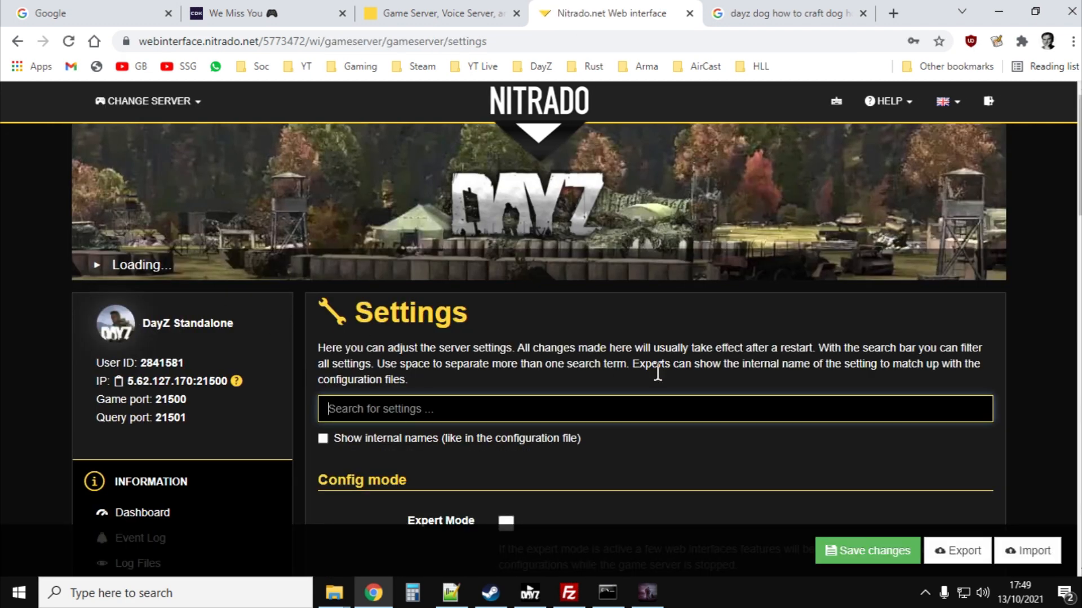
pyautogui.scroll(-12, 657, 372)
pyautogui.scroll(-12, 648, 372)
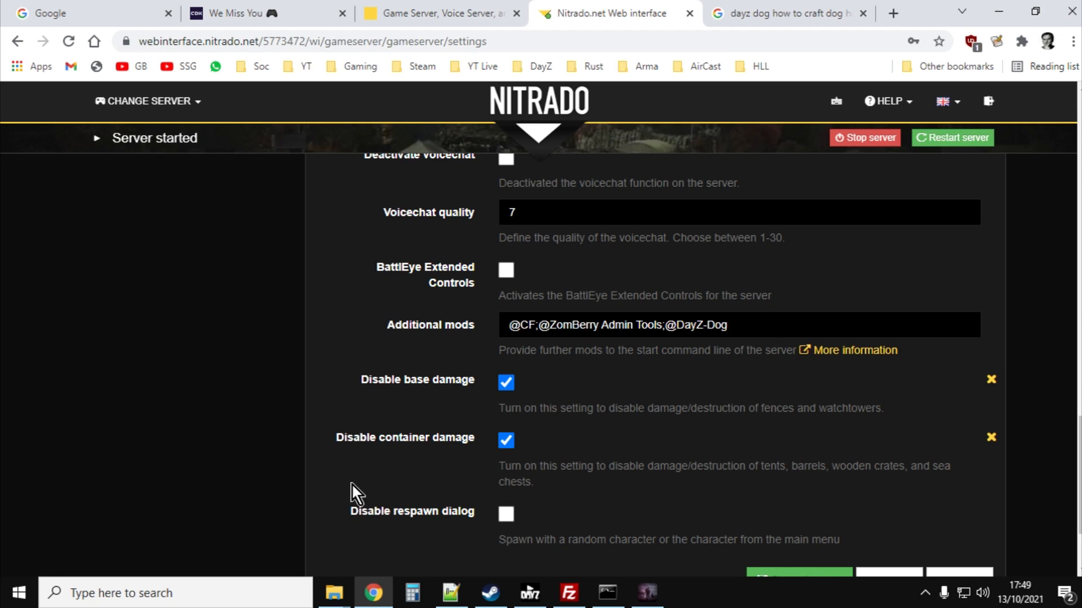
pyautogui.click(333, 601)
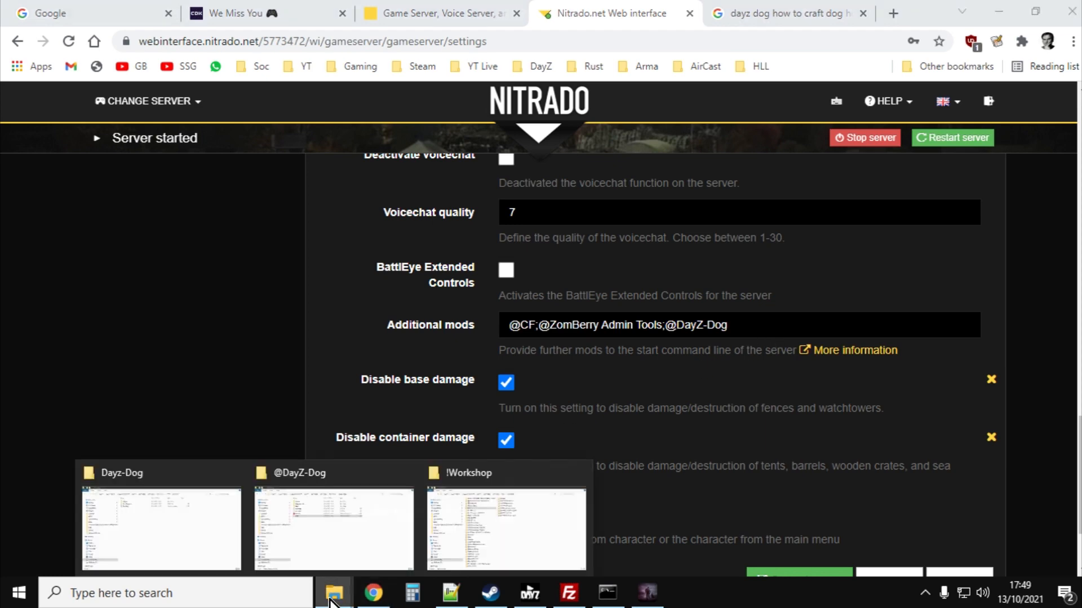
pyautogui.click(325, 560)
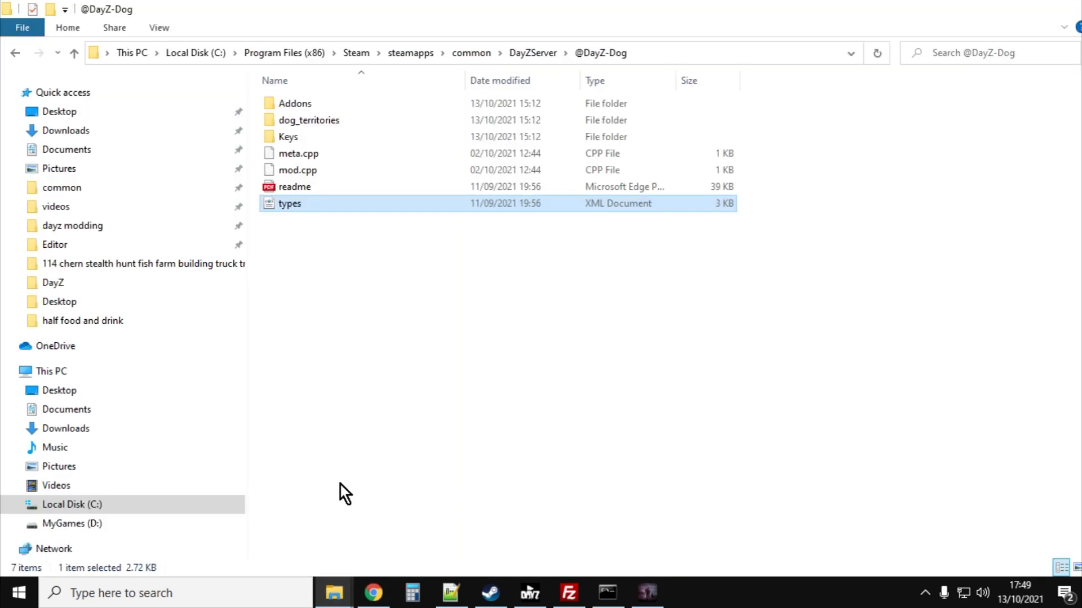
pyautogui.click(75, 54)
pyautogui.click(310, 141)
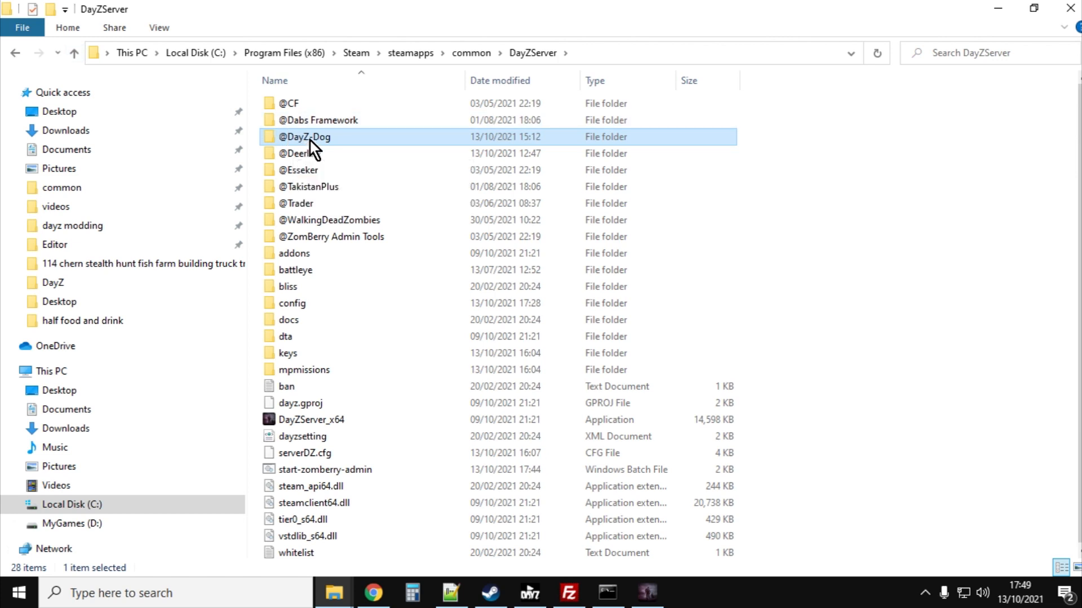
pyautogui.rightClick(310, 141)
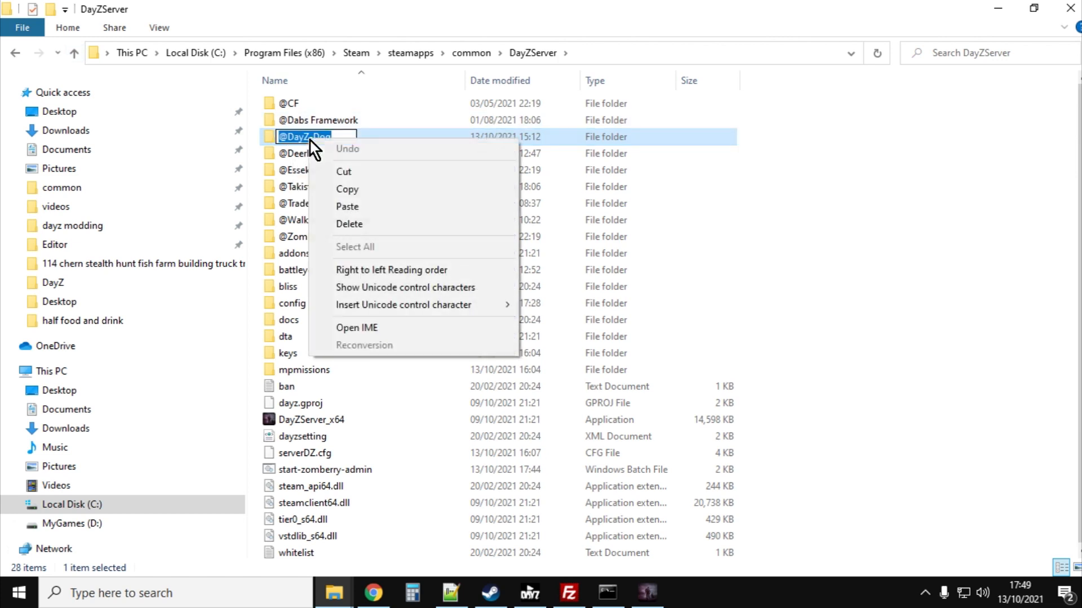
pyautogui.click(356, 189)
pyautogui.click(854, 248)
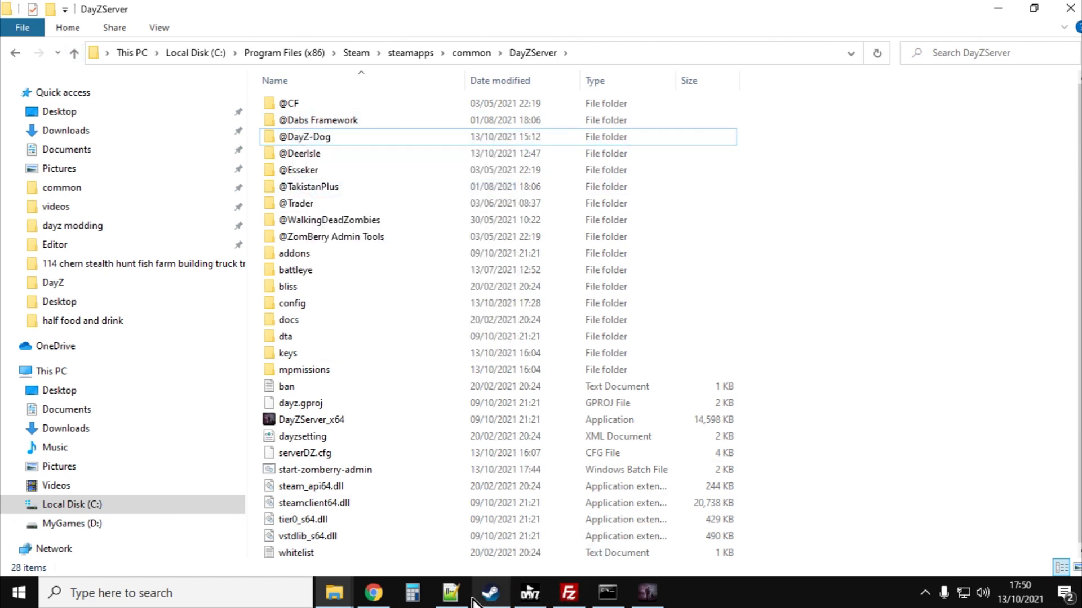
pyautogui.click(374, 592)
pyautogui.moveTo(779, 338); pyautogui.dragTo(666, 337)
pyautogui.rightClick(693, 336)
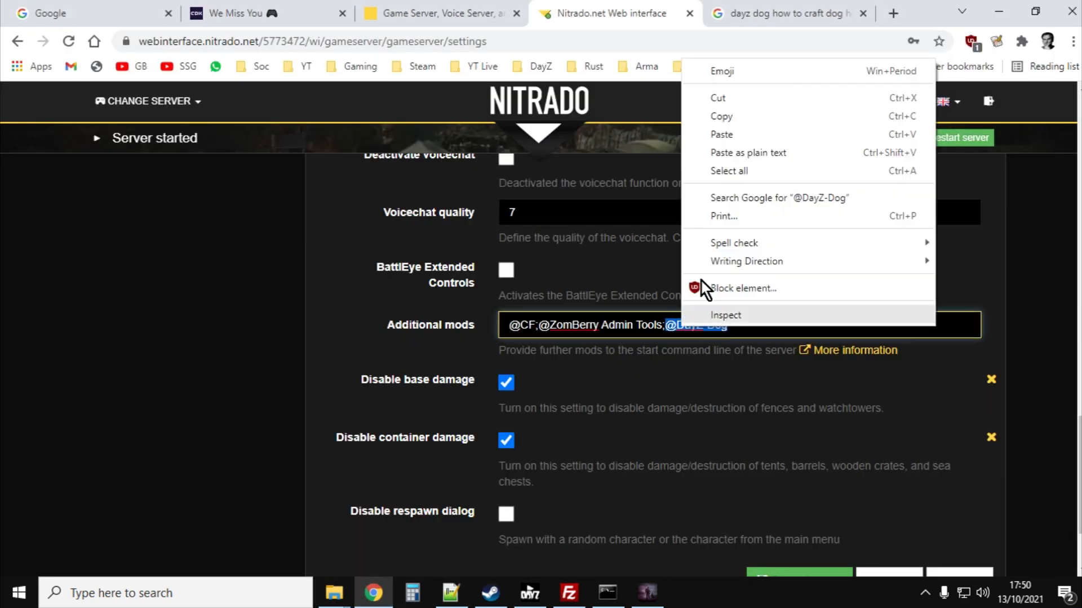
pyautogui.click(726, 134)
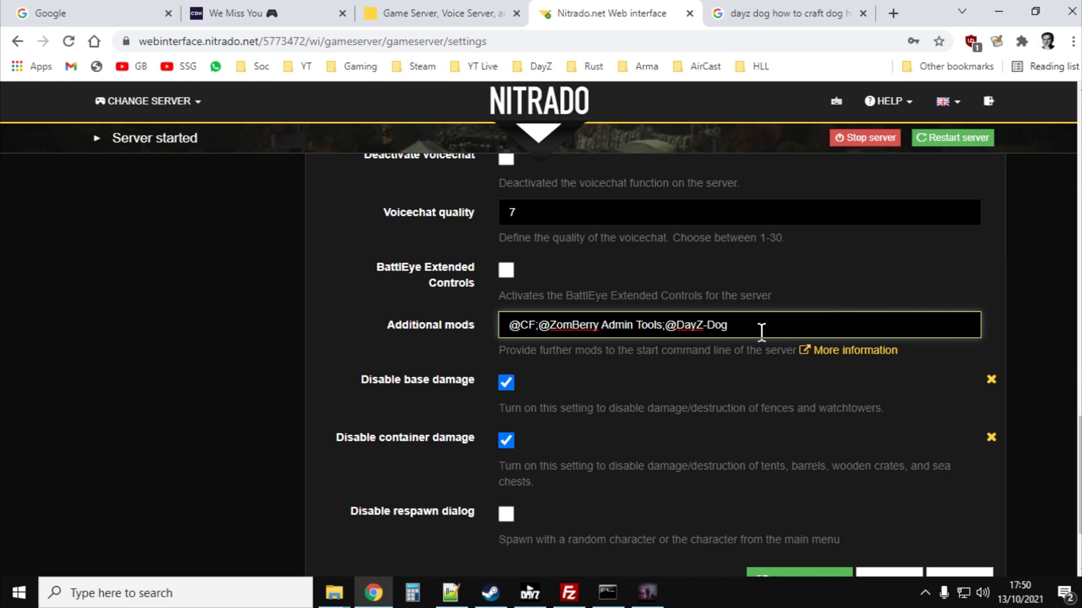
# Review the config mode and base settings, and switch to the DayZ-Dog Workshop page in Steam to view its description
pyautogui.scroll(15, 760, 333)
pyautogui.scroll(4, 761, 332)
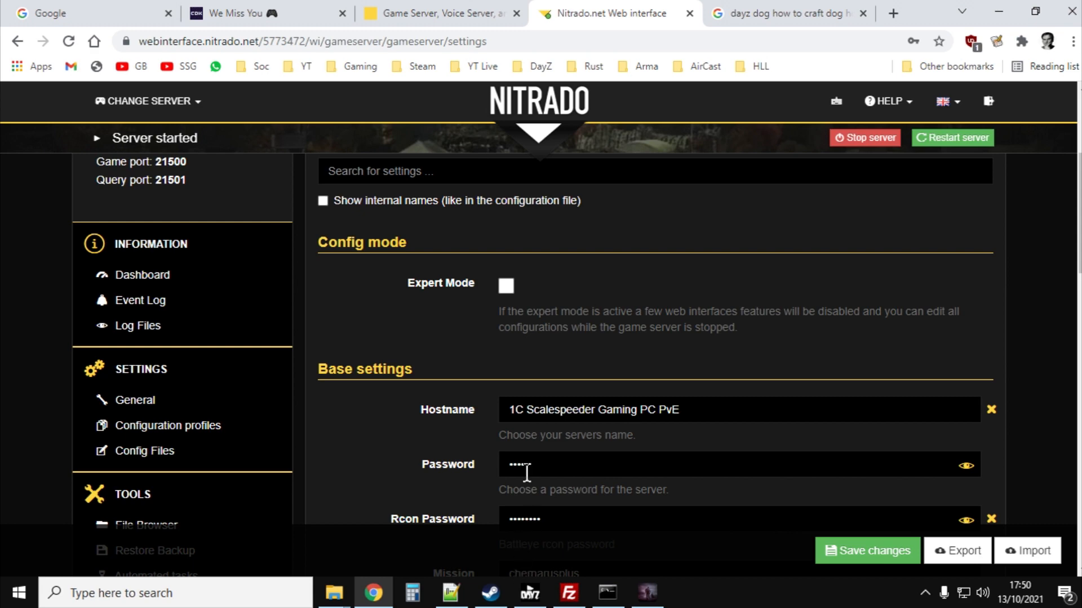
pyautogui.scroll(-1, 485, 507)
pyautogui.click(494, 598)
pyautogui.scroll(5, 453, 434)
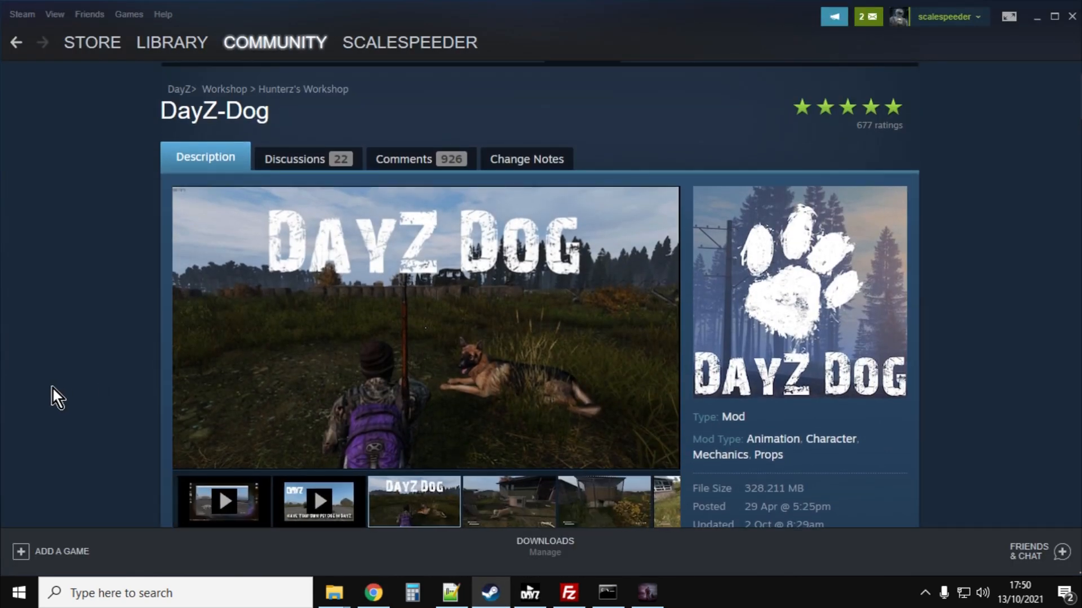